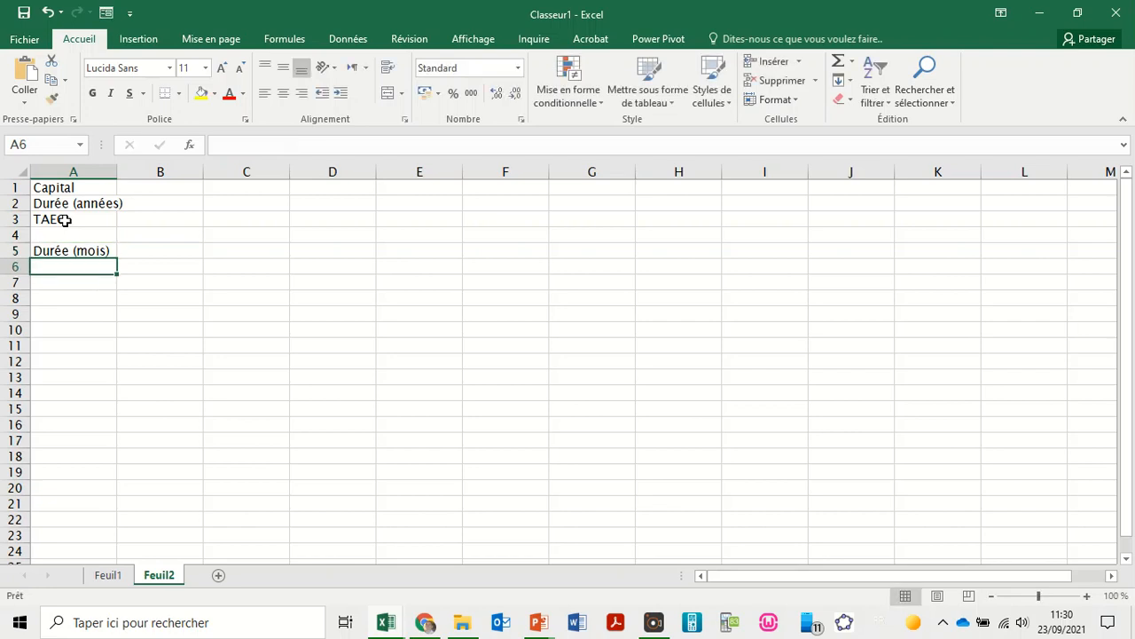
Enter the labels "Taux mensuel" in A6 and "Coût total" in A8.
{"action": "type", "text": "Taux mensuel"}
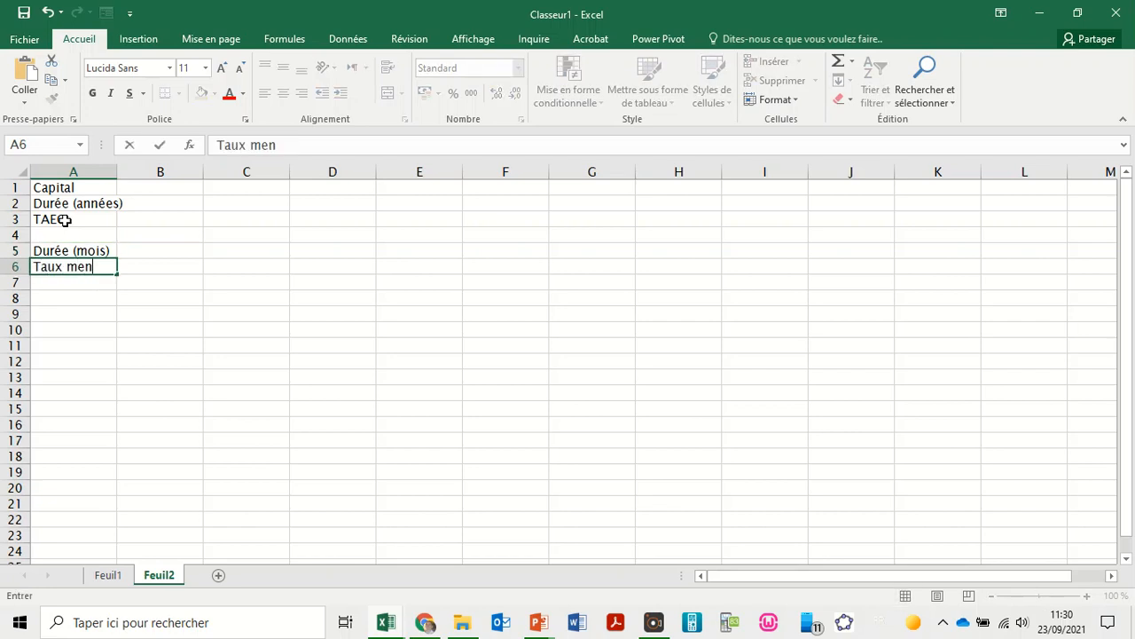
{"action": "key", "text": "Return"}
{"action": "key", "text": "Return"}
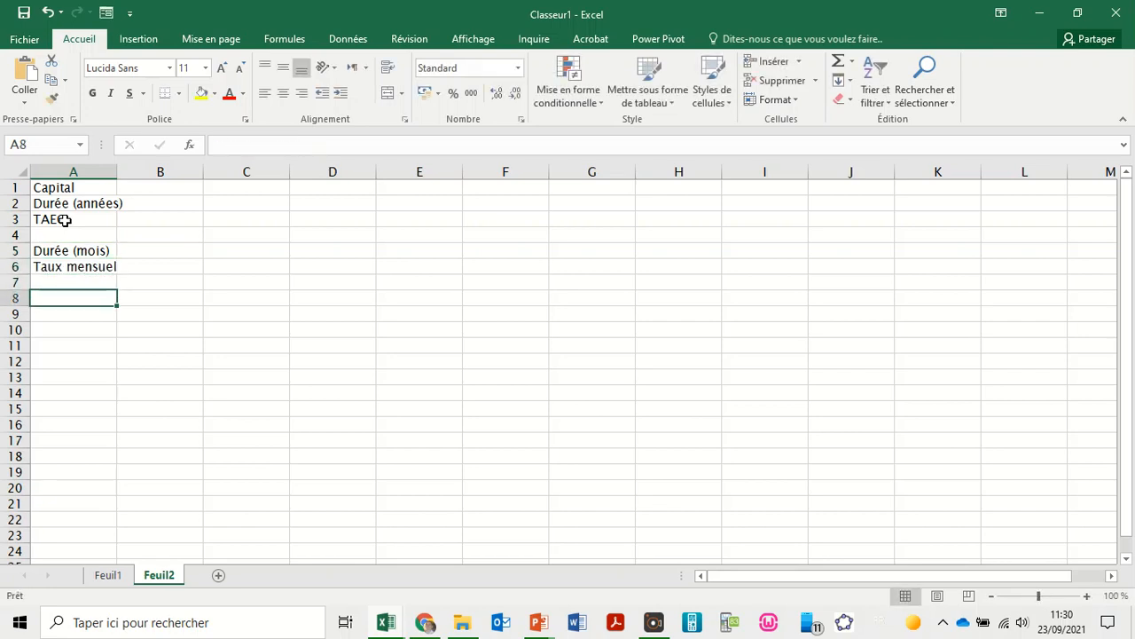
{"action": "type", "text": "Coût total"}
{"action": "key", "text": "Return"}
Make the labels in A1:A8 bold and autofit the width of column A.
{"action": "left_click_drag", "start_coordinate": [76, 187], "coordinate": [68, 300]}
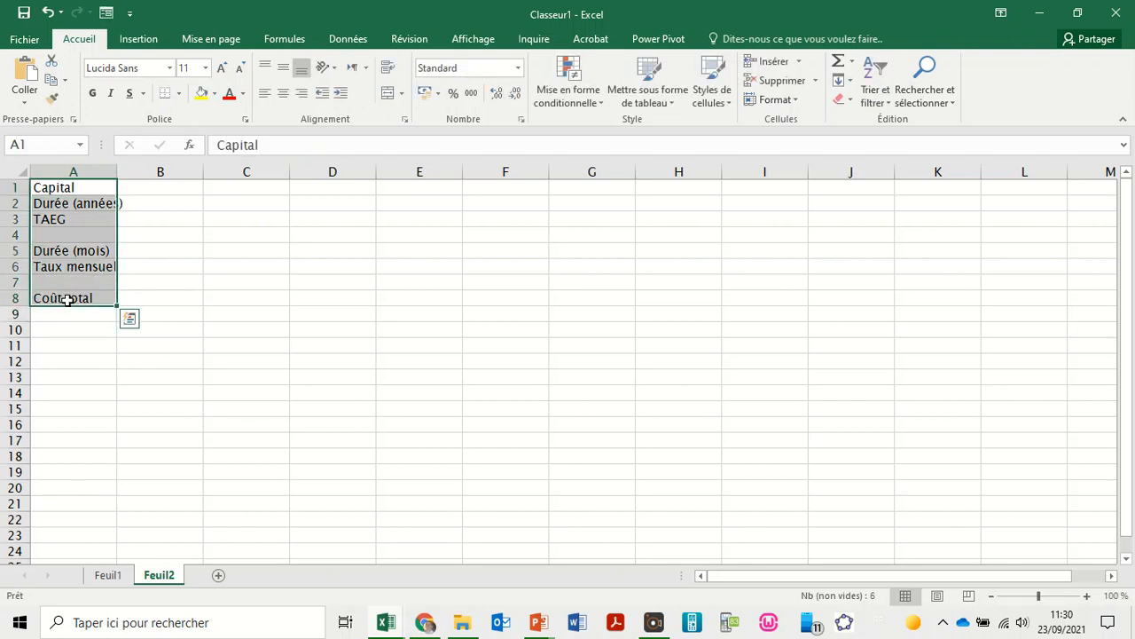
{"action": "left_click", "coordinate": [92, 92]}
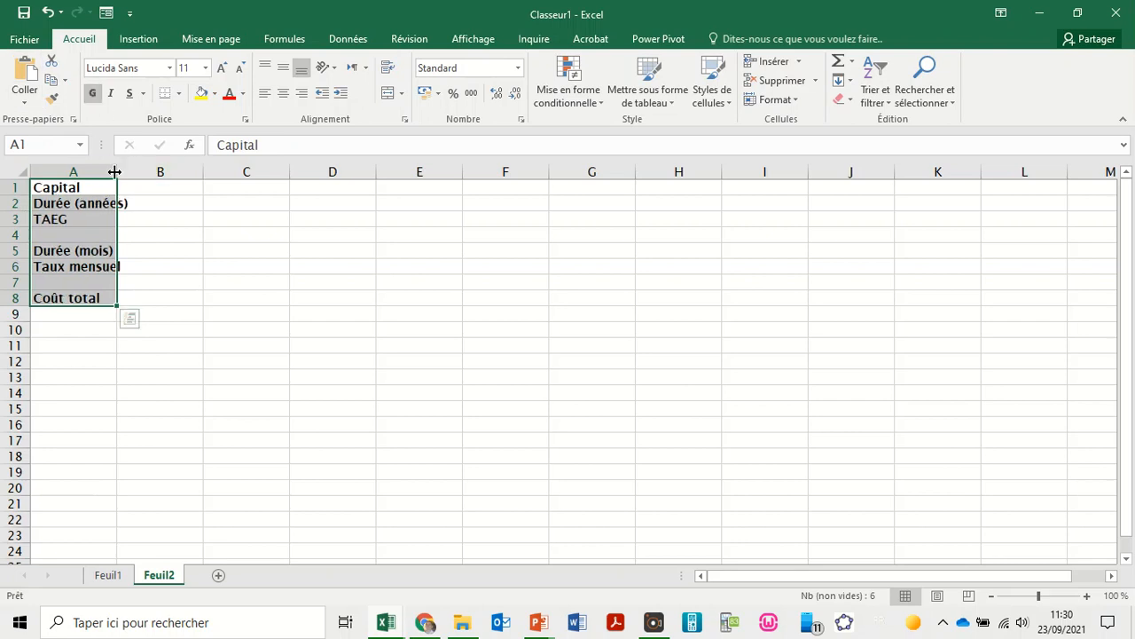
{"action": "double_click", "coordinate": [116, 171]}
{"action": "left_click", "coordinate": [183, 230]}
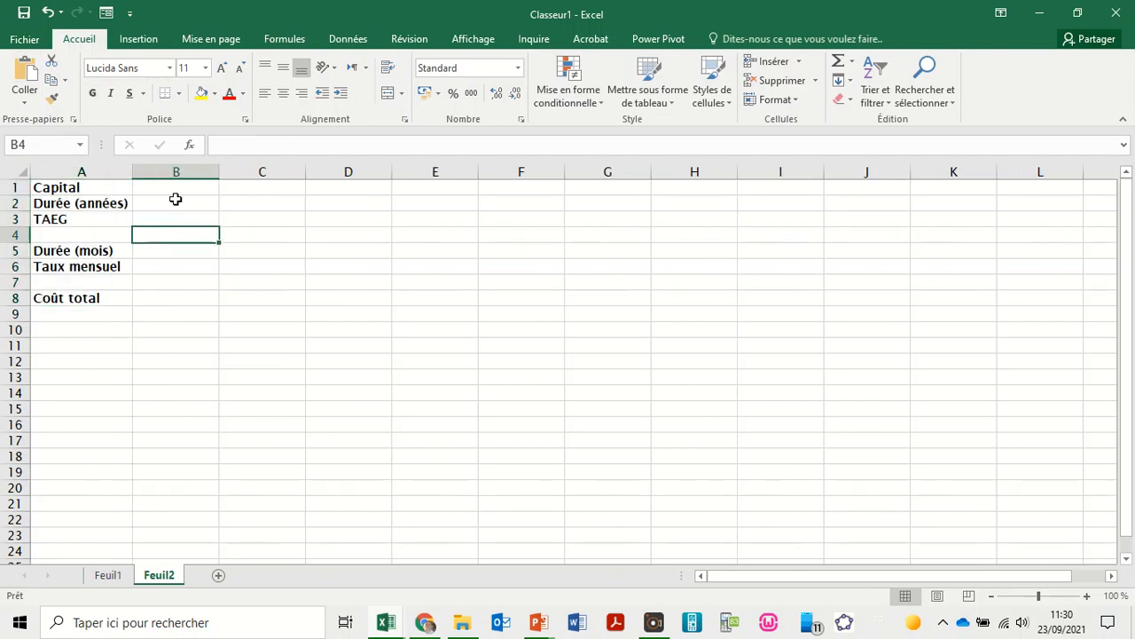
Enter a capital of 250000 in B1 and format it as Monétaire with no decimals.
{"action": "left_click", "coordinate": [176, 188]}
{"action": "type", "text": "250000"}
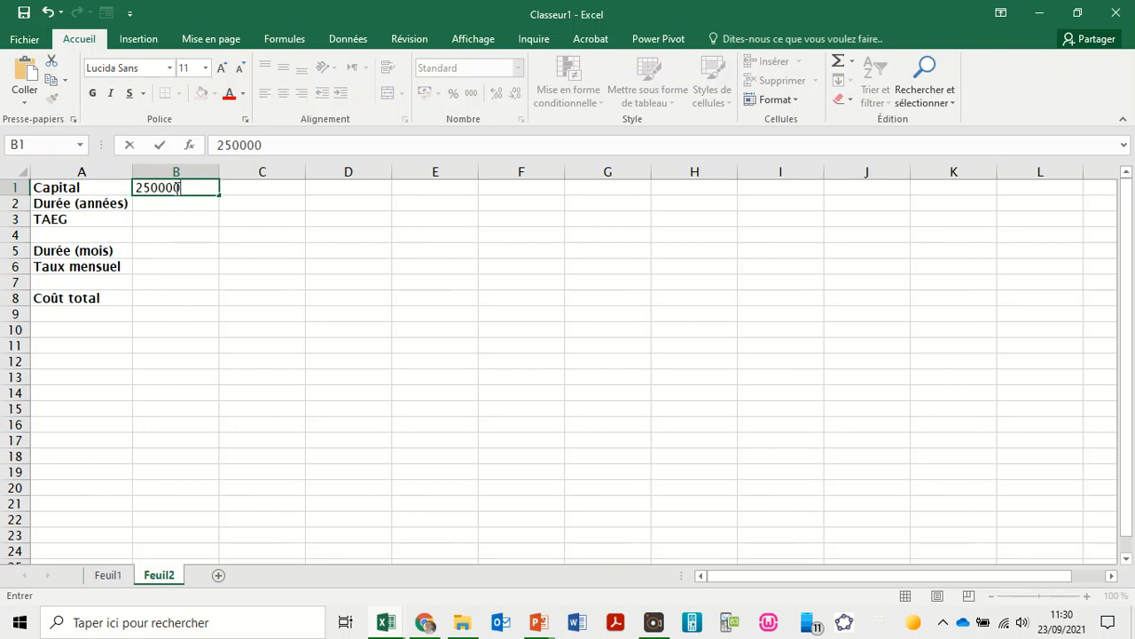
{"action": "key", "text": "Return"}
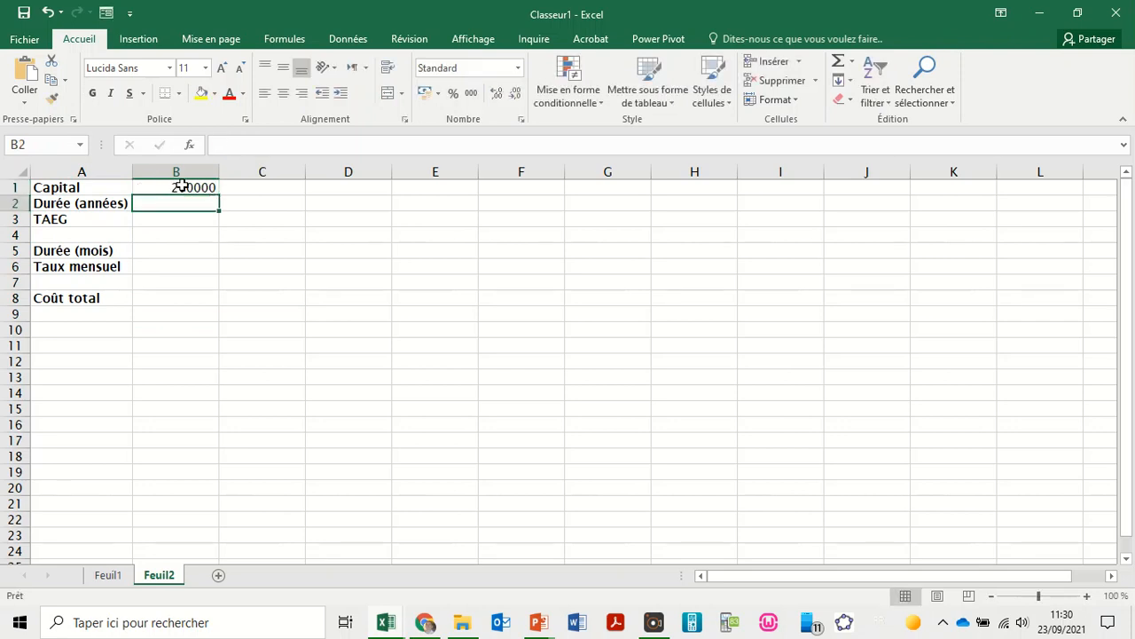
{"action": "left_click", "coordinate": [177, 187]}
{"action": "left_click", "coordinate": [518, 75]}
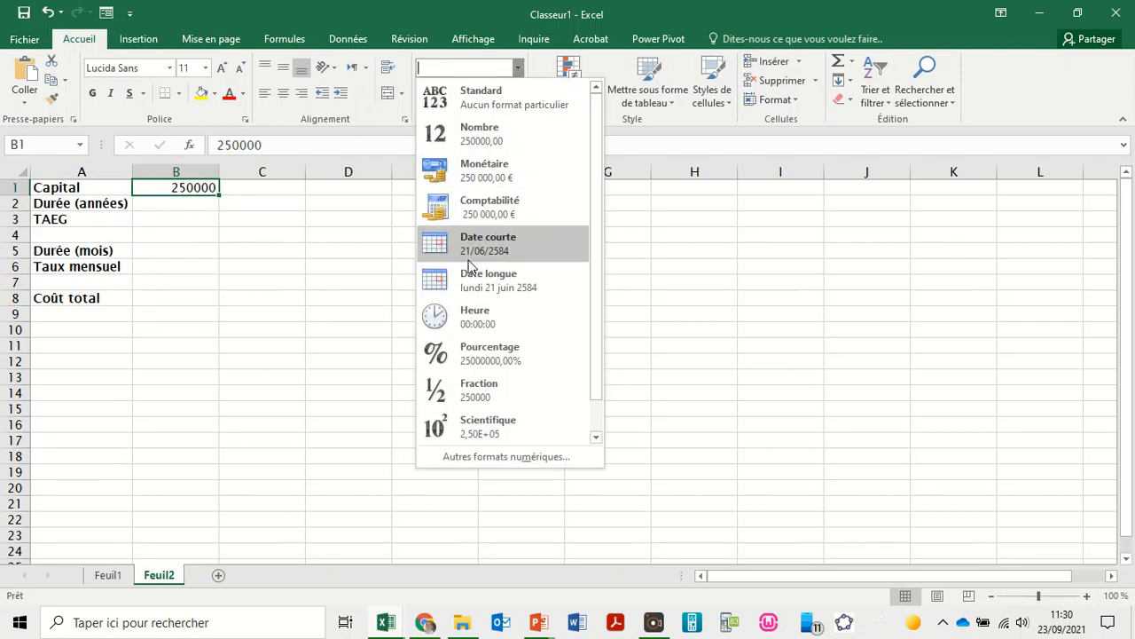
{"action": "left_click", "coordinate": [554, 171]}
{"action": "left_click", "coordinate": [512, 94]}
{"action": "left_click", "coordinate": [512, 94]}
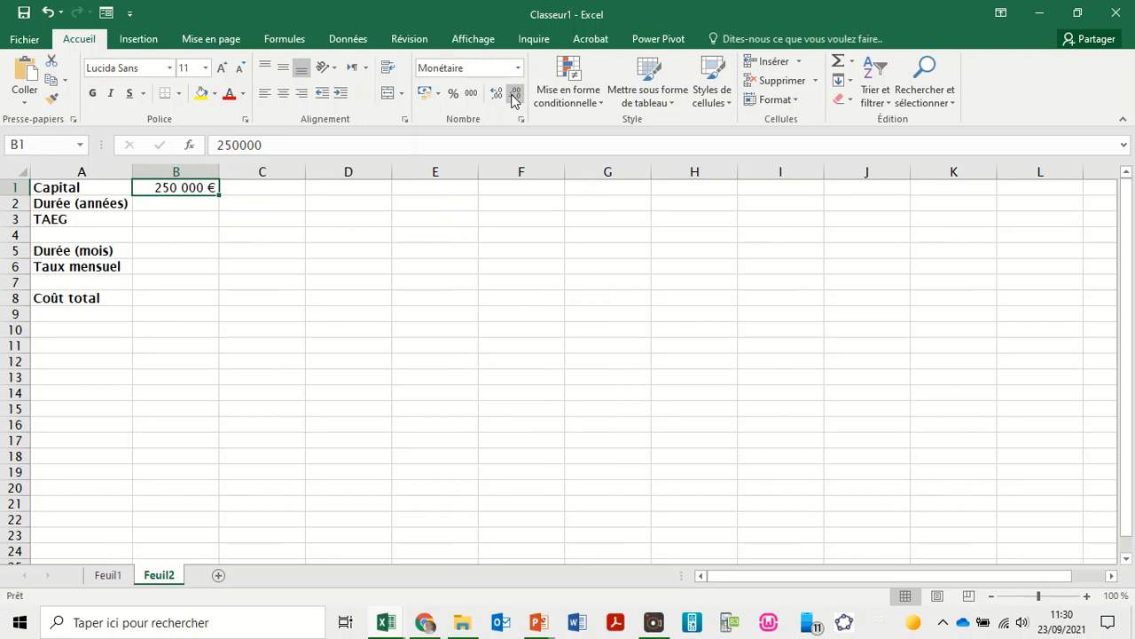
Enter 25 in B2 as the duration in years.
{"action": "left_click", "coordinate": [168, 204]}
{"action": "type", "text": "25"}
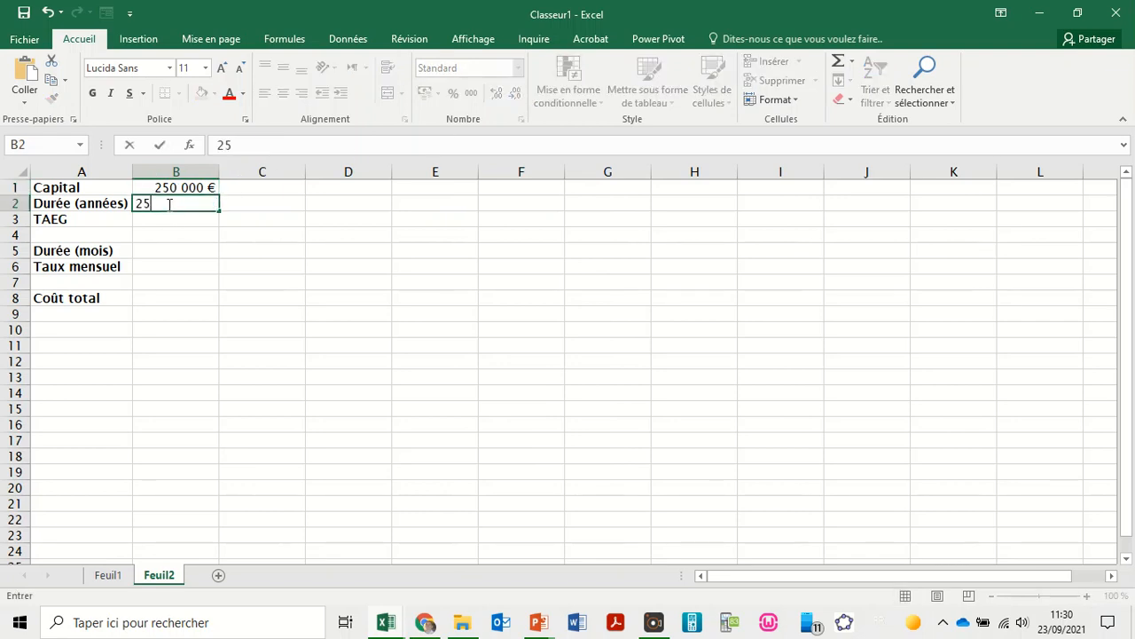
{"action": "key", "text": "Return"}
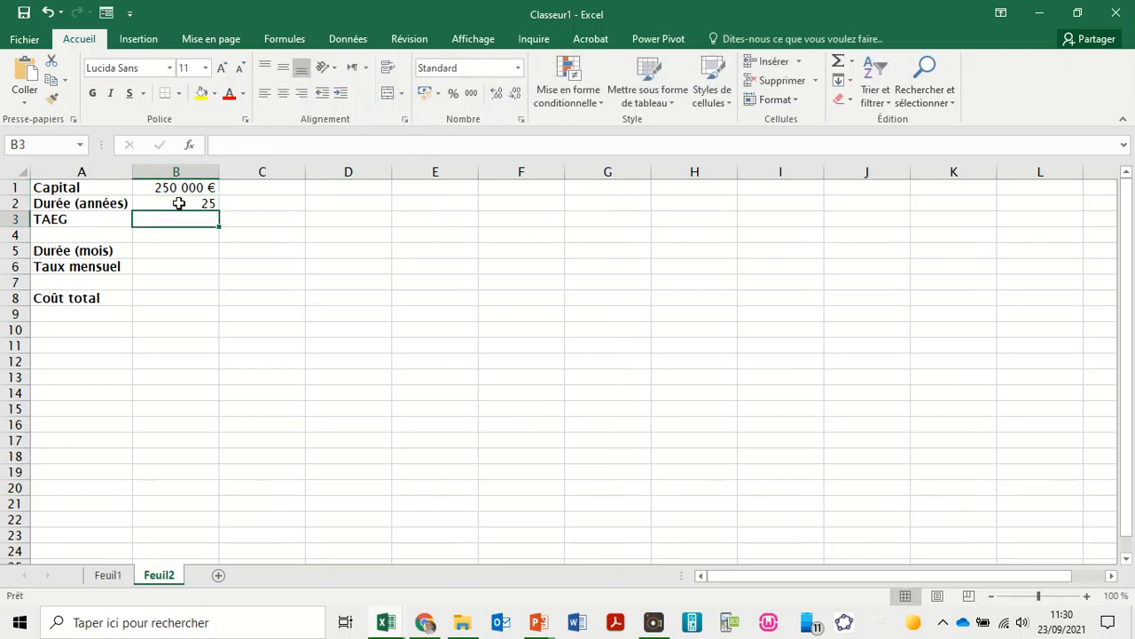
Copy the custom "ans" format of cell B2 on Feuil1 onto the duration cell B2 on Feuil2.
{"action": "left_click", "coordinate": [177, 203]}
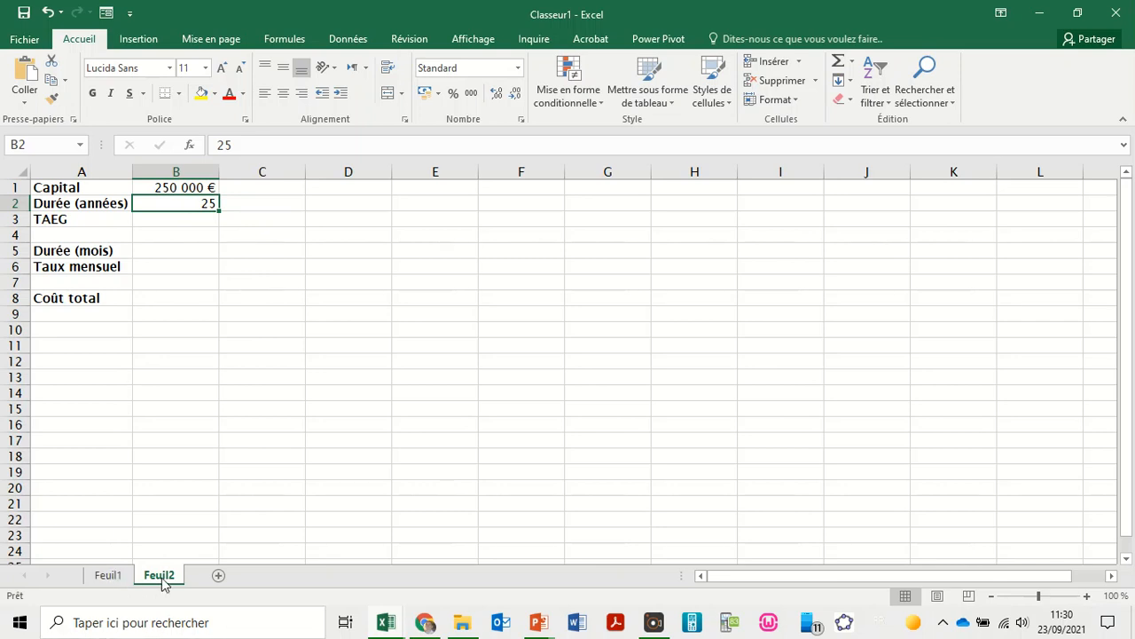
{"action": "left_click", "coordinate": [106, 575]}
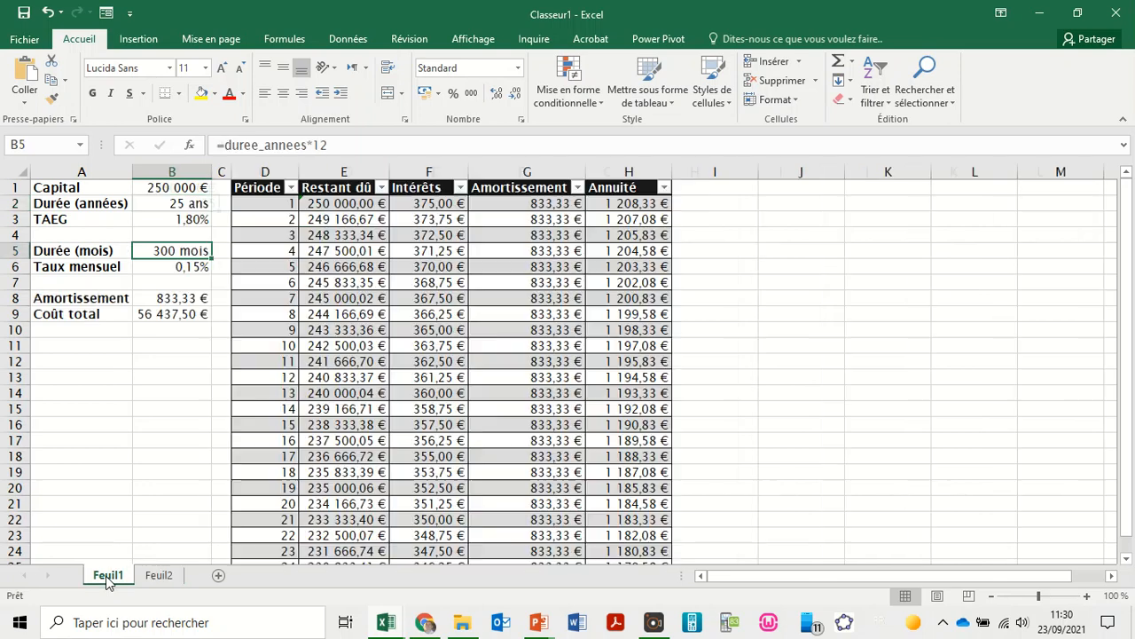
{"action": "left_click", "coordinate": [179, 202]}
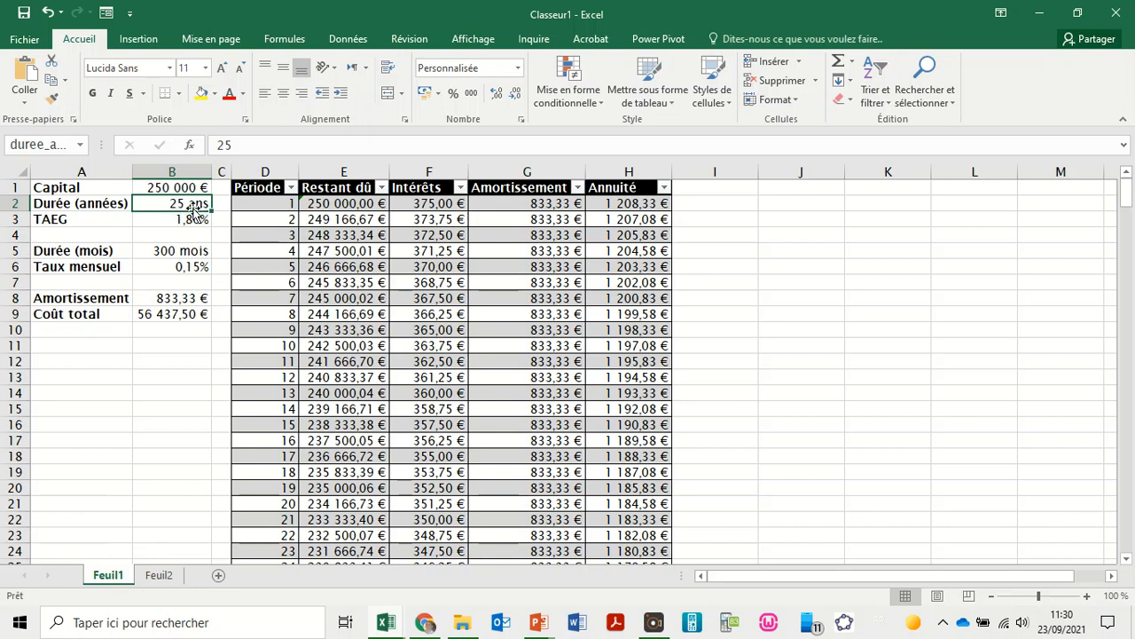
{"action": "left_click", "coordinate": [52, 105]}
{"action": "left_click", "coordinate": [159, 574]}
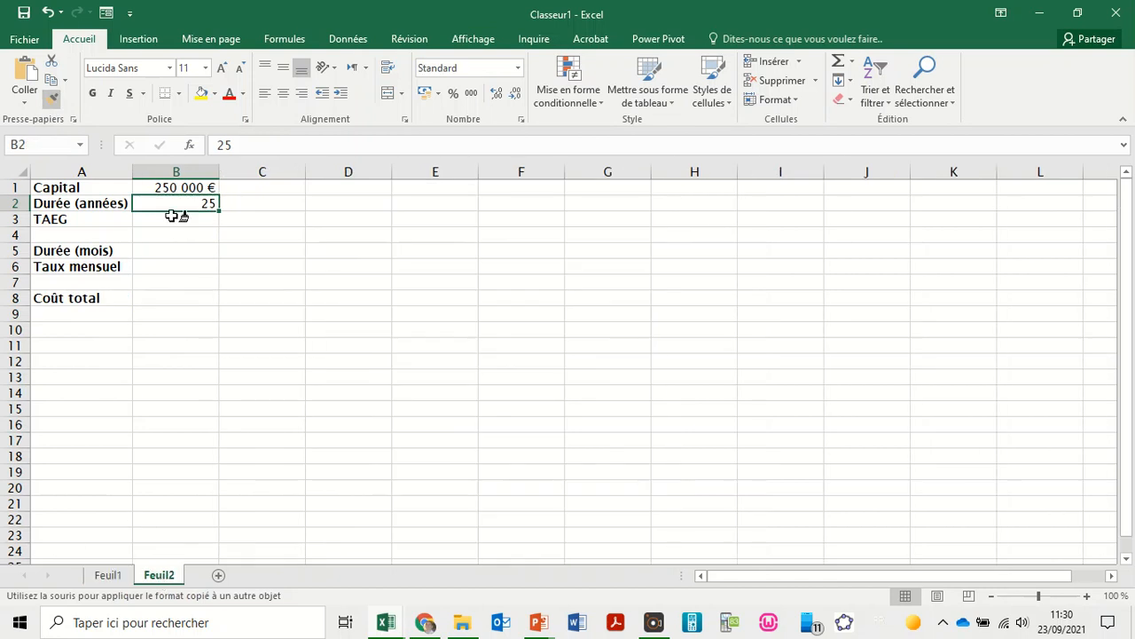
{"action": "left_click", "coordinate": [192, 200]}
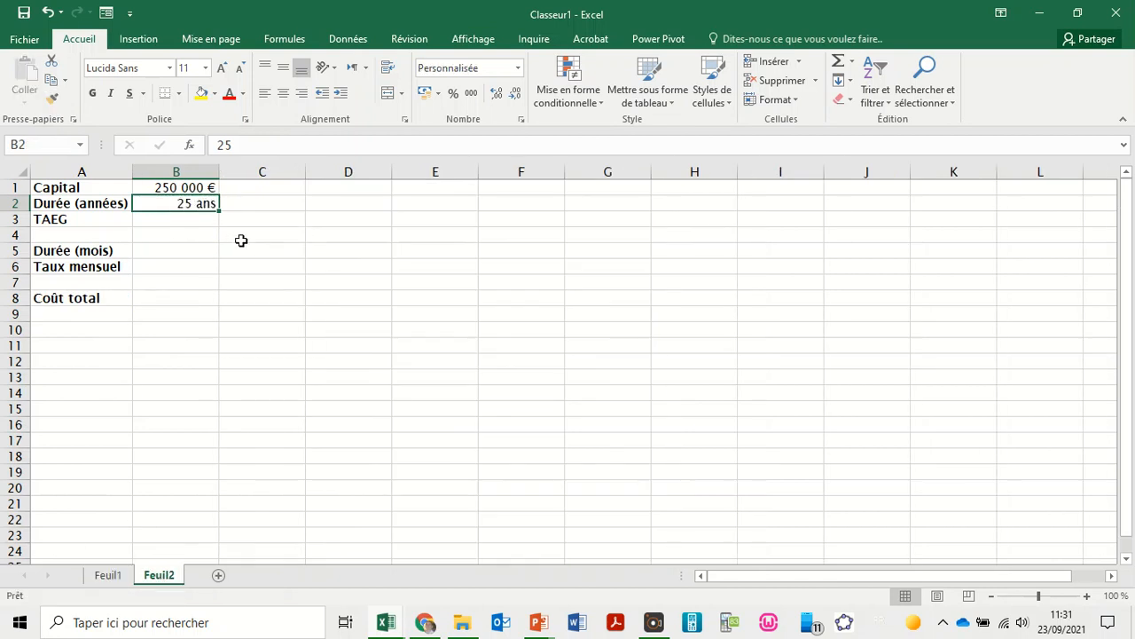
{"action": "left_click", "coordinate": [238, 237]}
Enter 1,8% in B3 as the TAEG.
{"action": "left_click", "coordinate": [165, 217]}
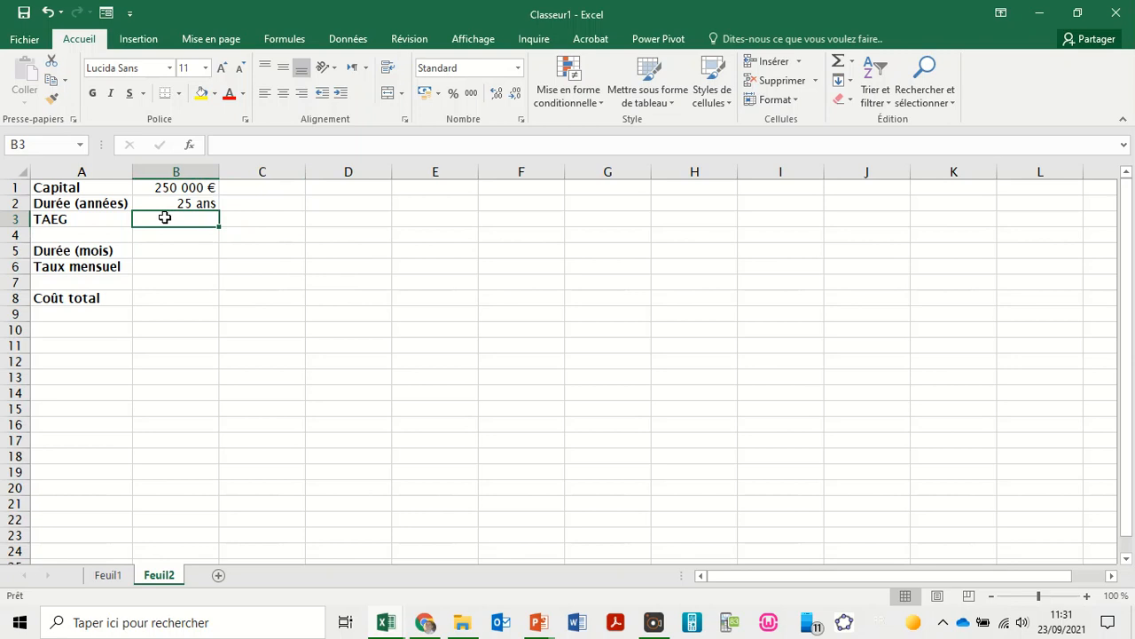
{"action": "type", "text": "1,8%"}
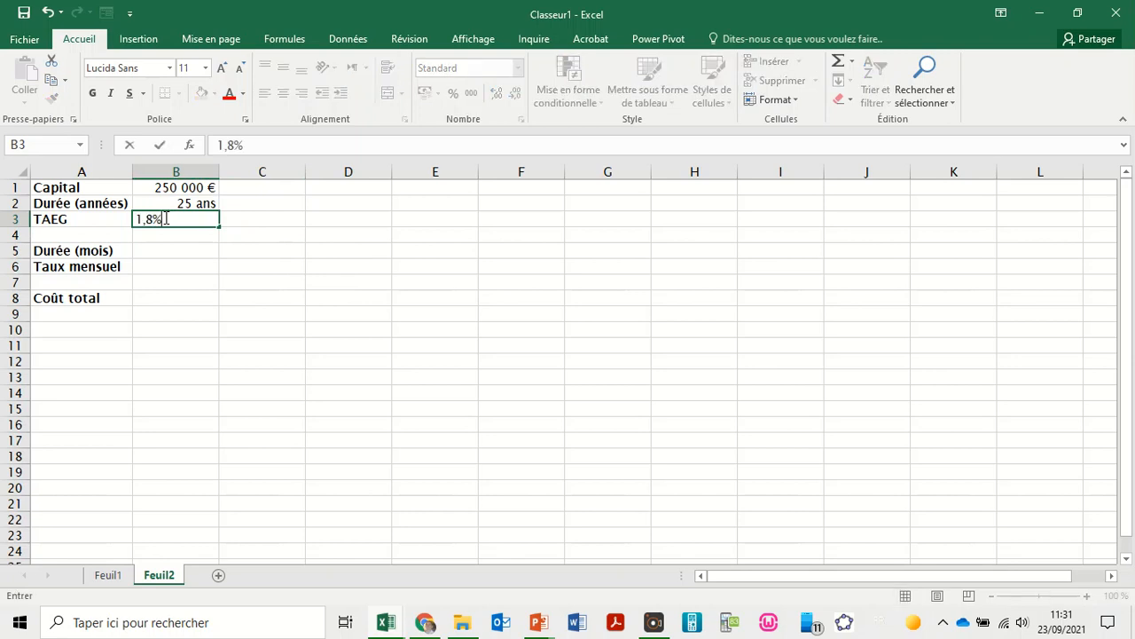
{"action": "key", "text": "Return"}
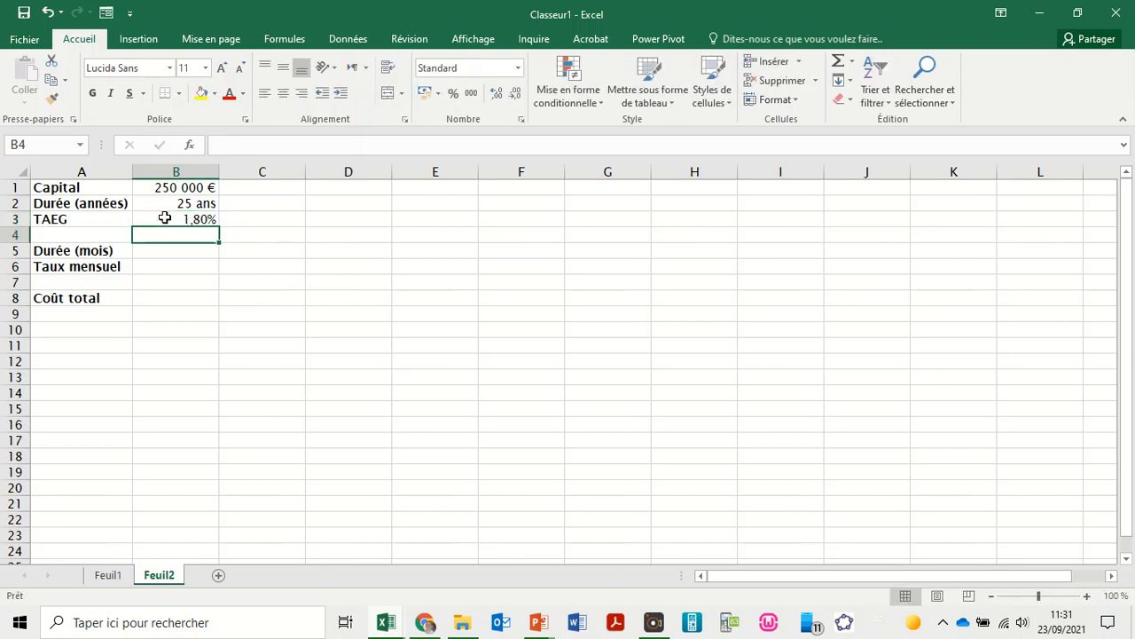
{"action": "left_click", "coordinate": [196, 250]}
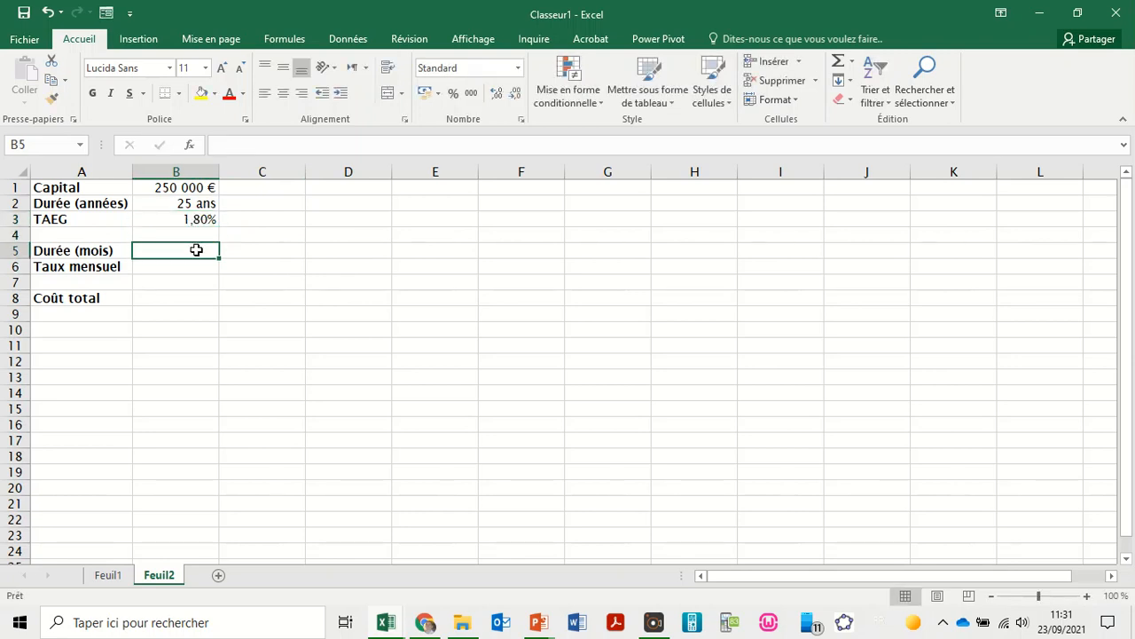
Try to name cell B1 on Feuil2 "capital", and return to Feuil2.
{"action": "left_click", "coordinate": [184, 188]}
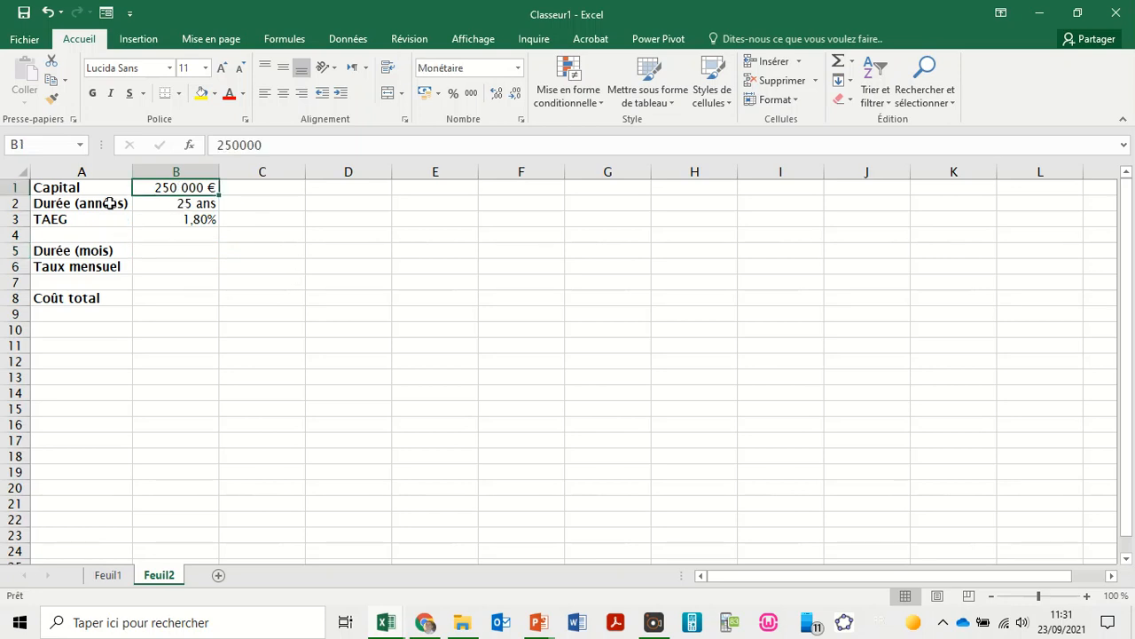
{"action": "left_click", "coordinate": [48, 146]}
{"action": "type", "text": "capital"}
{"action": "key", "text": "Return"}
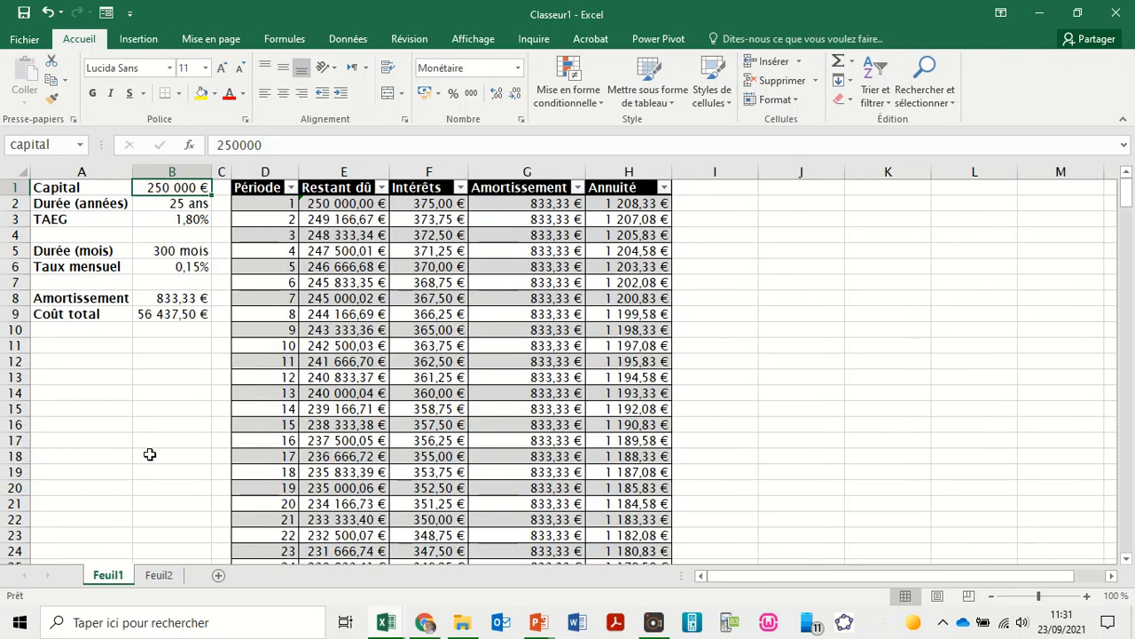
{"action": "left_click", "coordinate": [160, 577]}
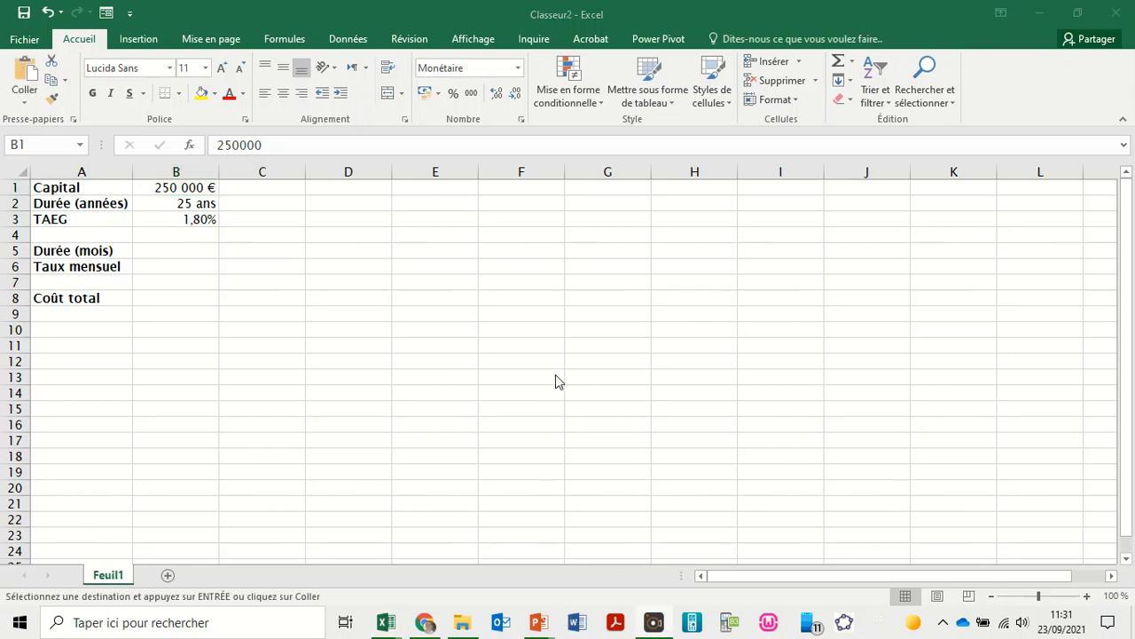
Name the capital cell B1 in Classeur2 "capital".
{"action": "left_click", "coordinate": [133, 172]}
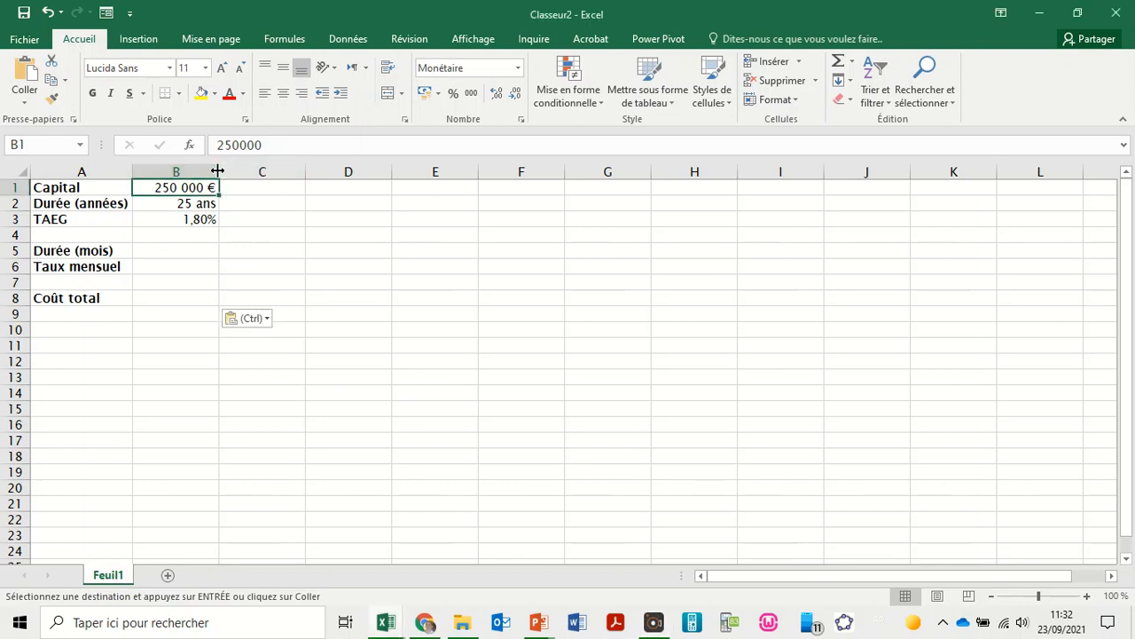
{"action": "left_click", "coordinate": [158, 250]}
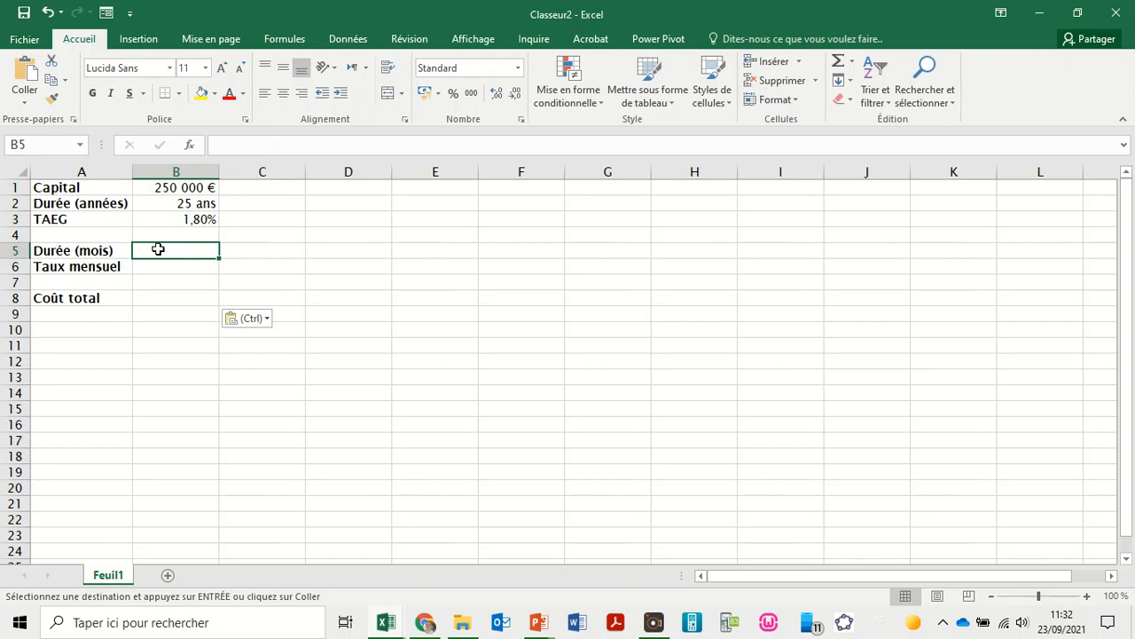
{"action": "left_click", "coordinate": [174, 187]}
{"action": "left_click", "coordinate": [44, 145]}
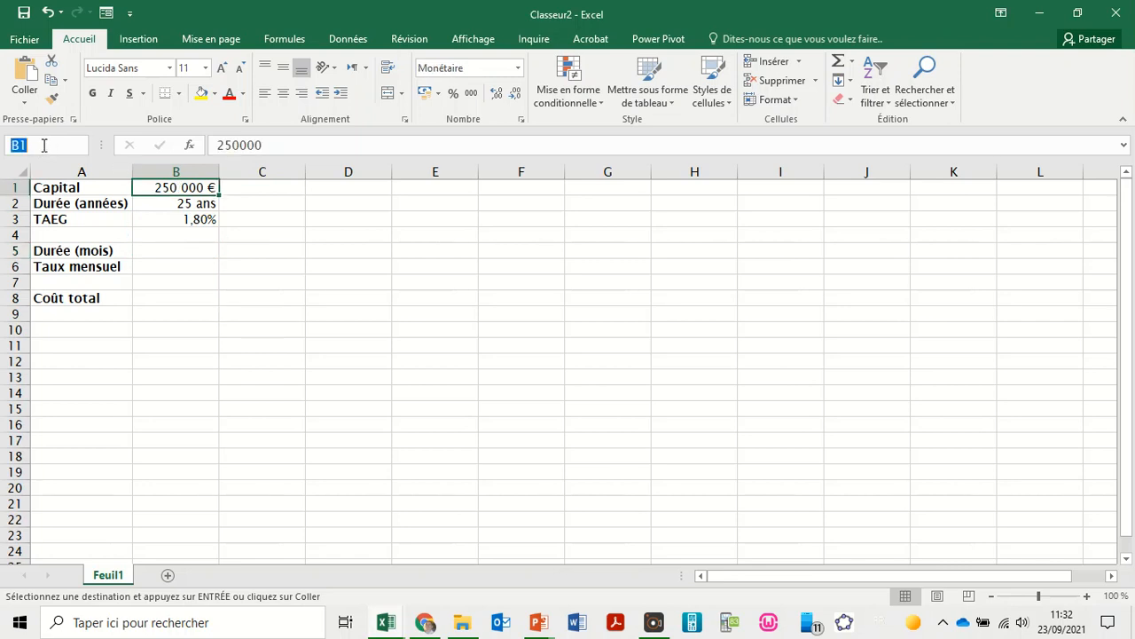
{"action": "type", "text": "capital"}
{"action": "key", "text": "Return"}
Name the duration cell B2 "duree_annees".
{"action": "left_click", "coordinate": [161, 203]}
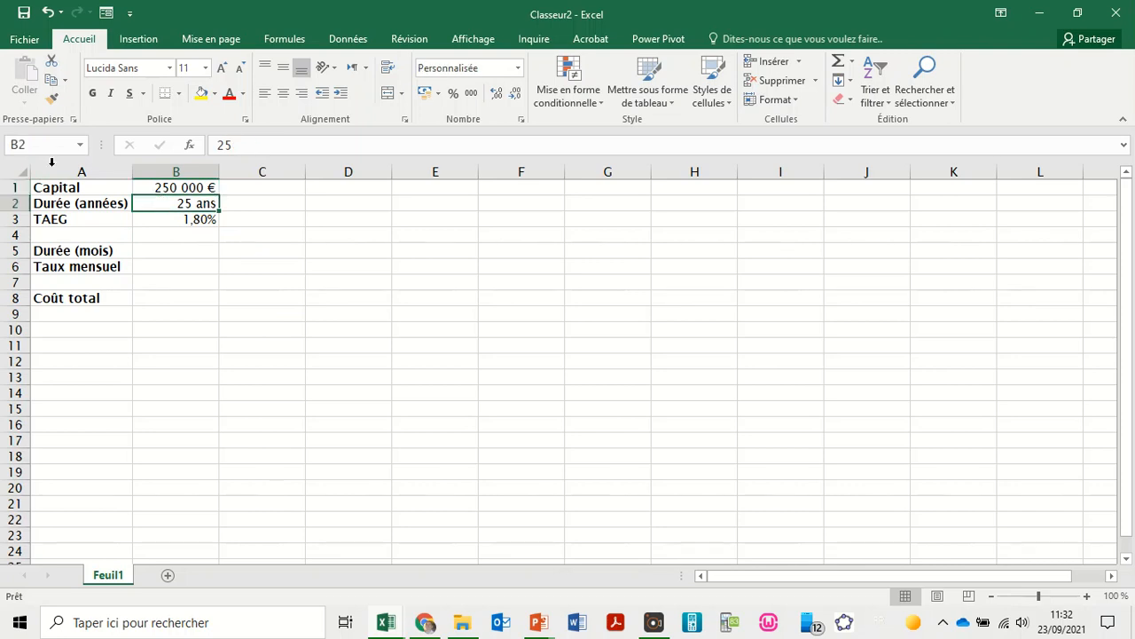
{"action": "left_click", "coordinate": [40, 145]}
{"action": "type", "text": "du"}
{"action": "type", "text": "ree_annees"}
{"action": "key", "text": "Return"}
Name the TAEG cell B3 "taeg".
{"action": "left_click", "coordinate": [181, 218]}
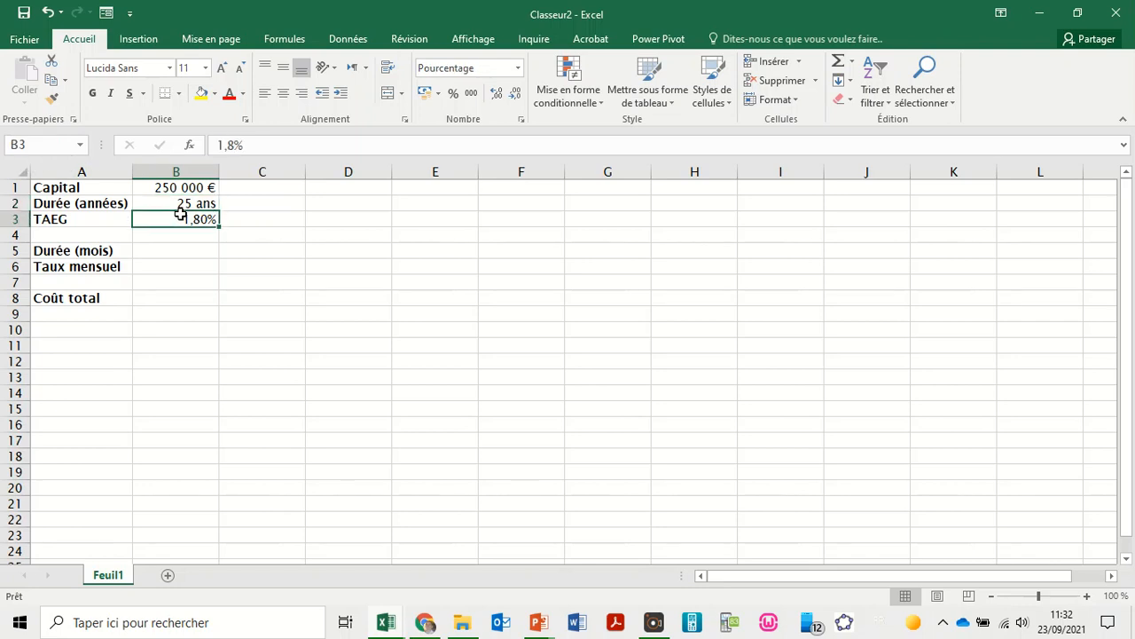
{"action": "left_click", "coordinate": [41, 141]}
{"action": "type", "text": "taeg"}
{"action": "key", "text": "Return"}
Calculate the duration in months in B5 with the formula =duree_annees*12.
{"action": "left_click", "coordinate": [167, 250]}
{"action": "type", "text": "="}
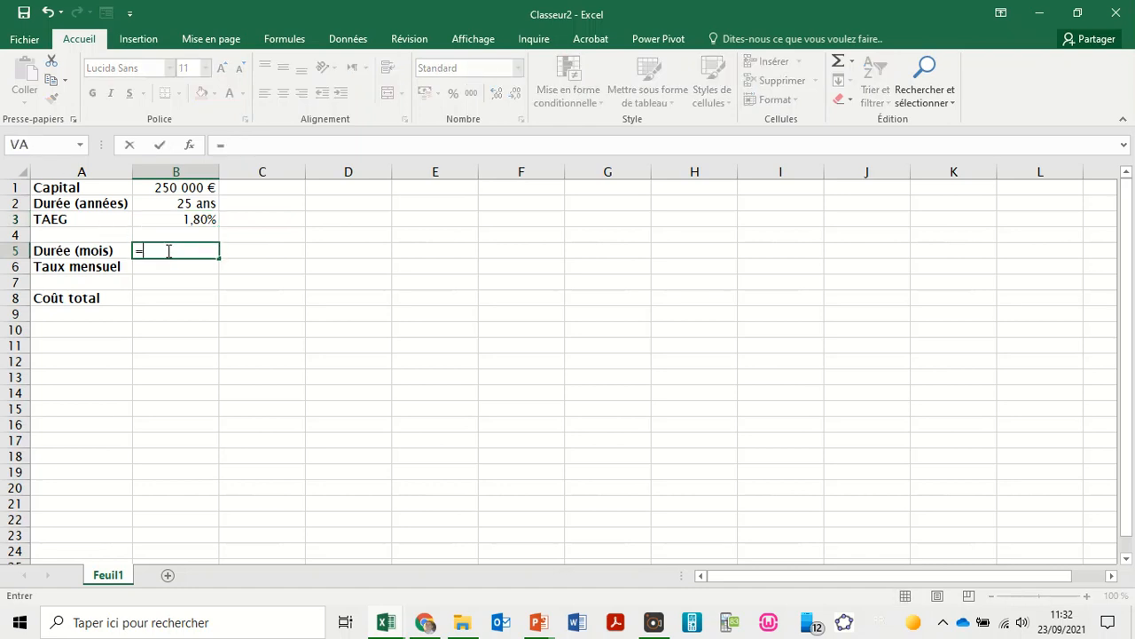
{"action": "left_click", "coordinate": [182, 207]}
{"action": "type", "text": "*"}
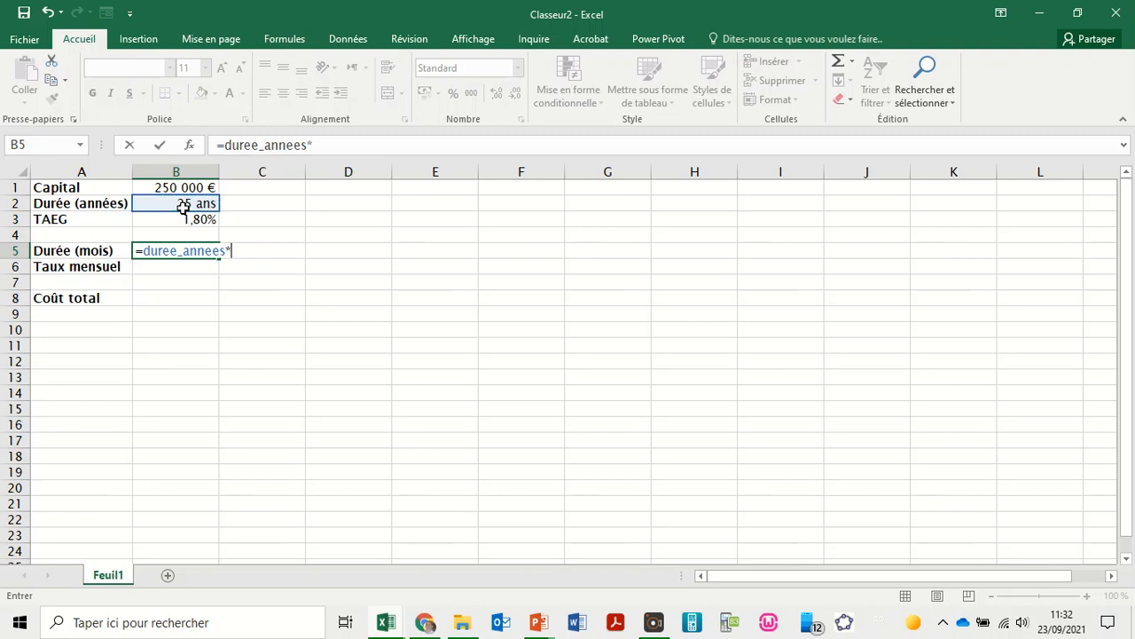
{"action": "key", "text": "Return"}
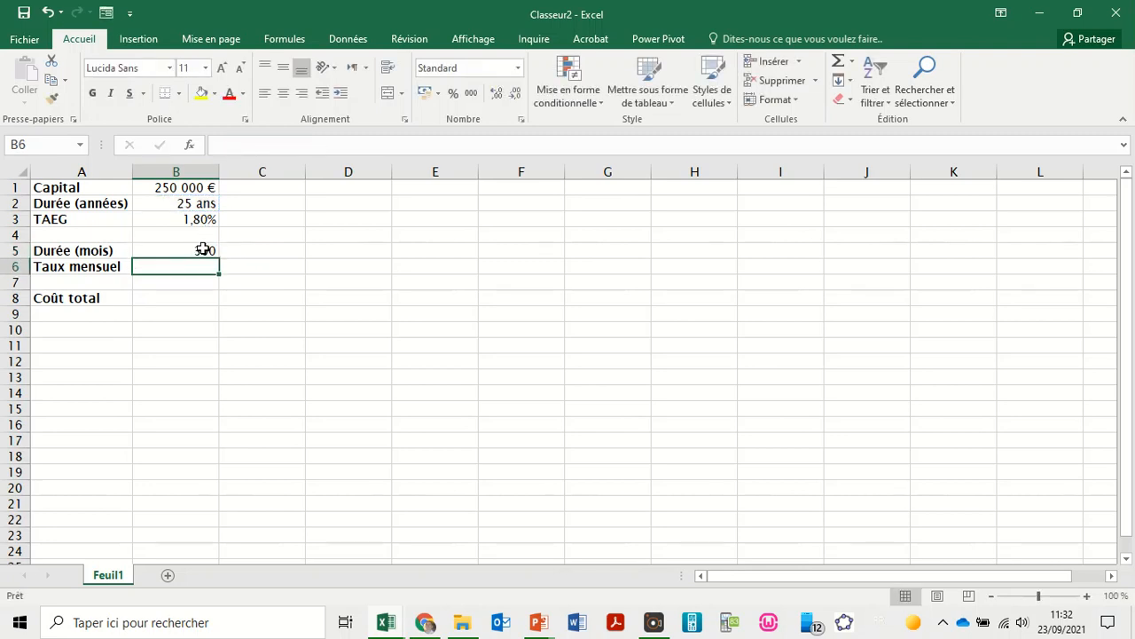
Calculate the monthly rate in B6 with the formula =taeg/12.
{"action": "type", "text": "="}
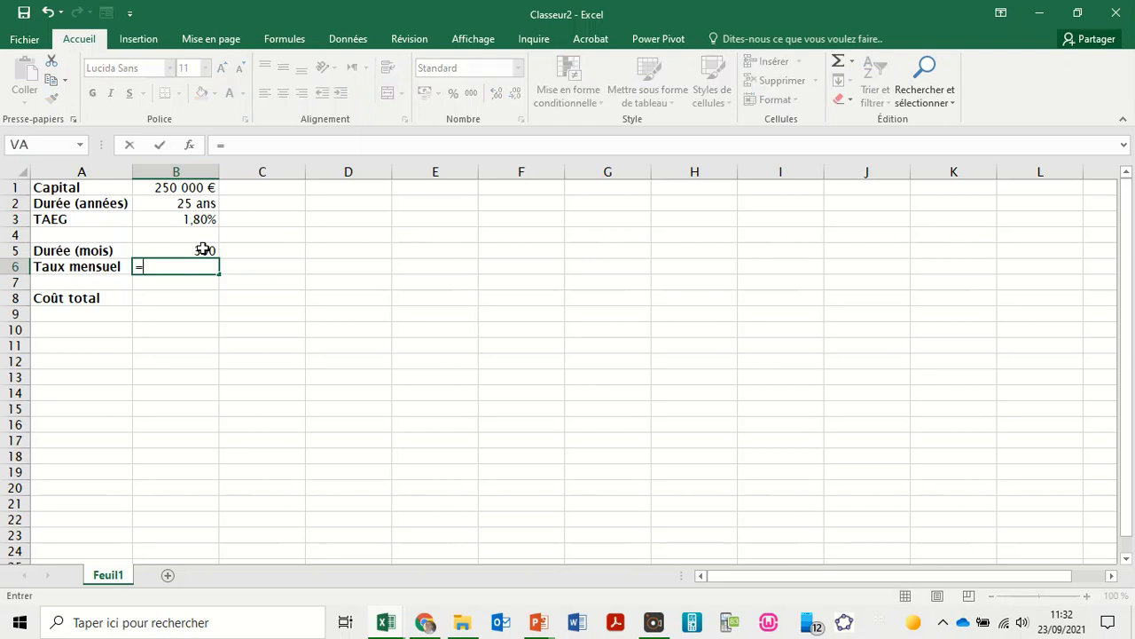
{"action": "left_click", "coordinate": [202, 218]}
{"action": "type", "text": "/"}
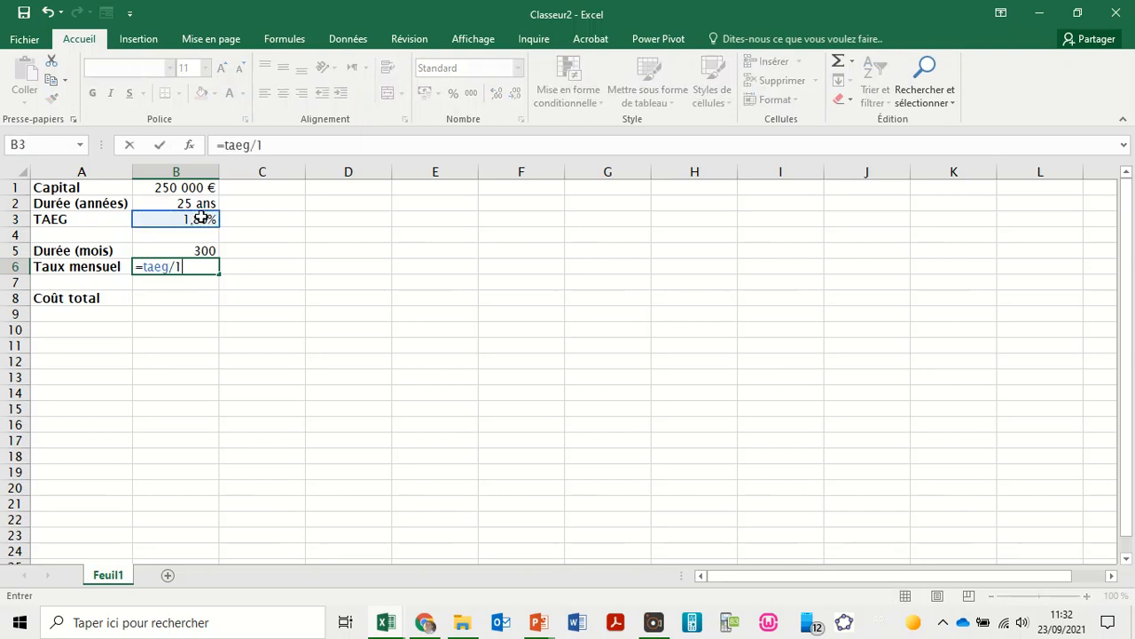
{"action": "type", "text": "12"}
{"action": "key", "text": "Return"}
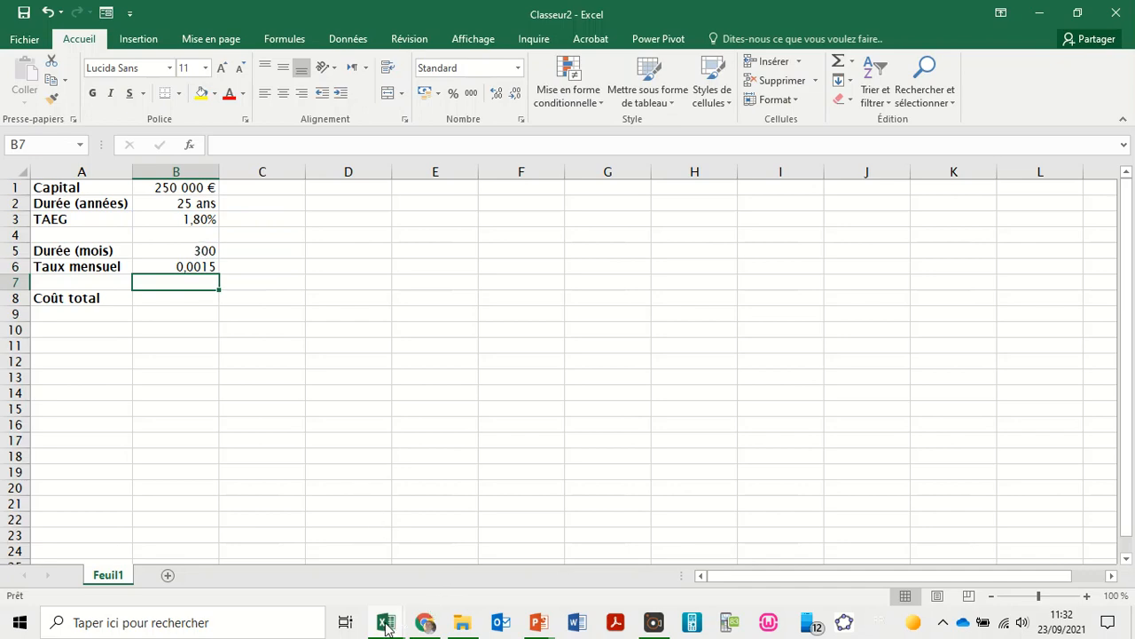
Copy the months number format from B5 of the Simulation amortissement workbook's In fine sheet onto B5 in Classeur2.
{"action": "mouse_move", "coordinate": [386, 627]}
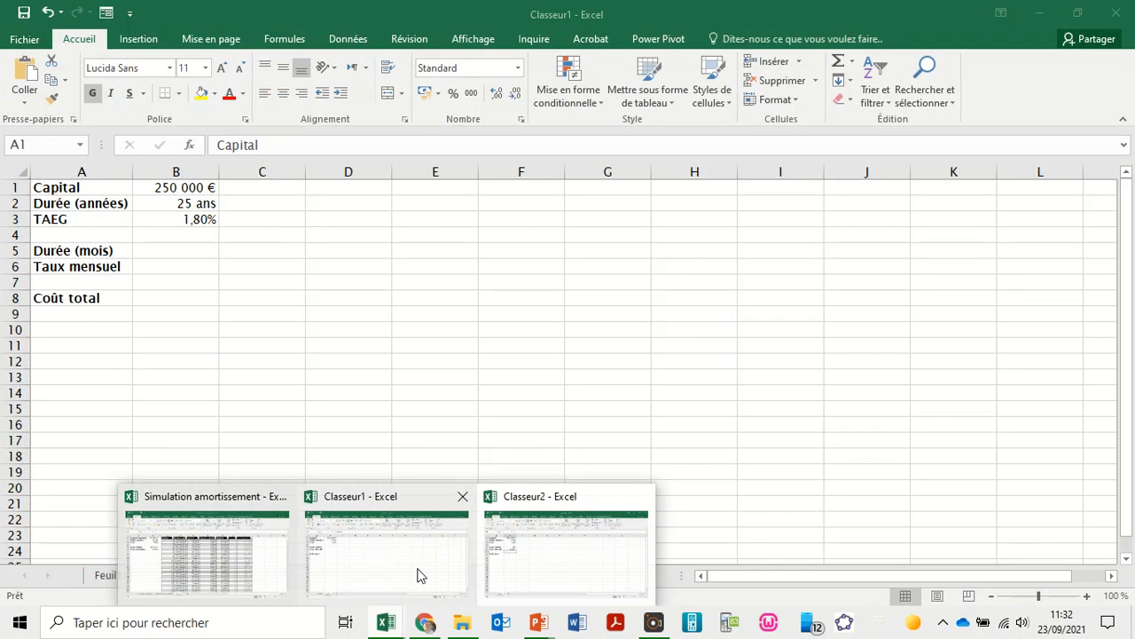
{"action": "left_click", "coordinate": [244, 550]}
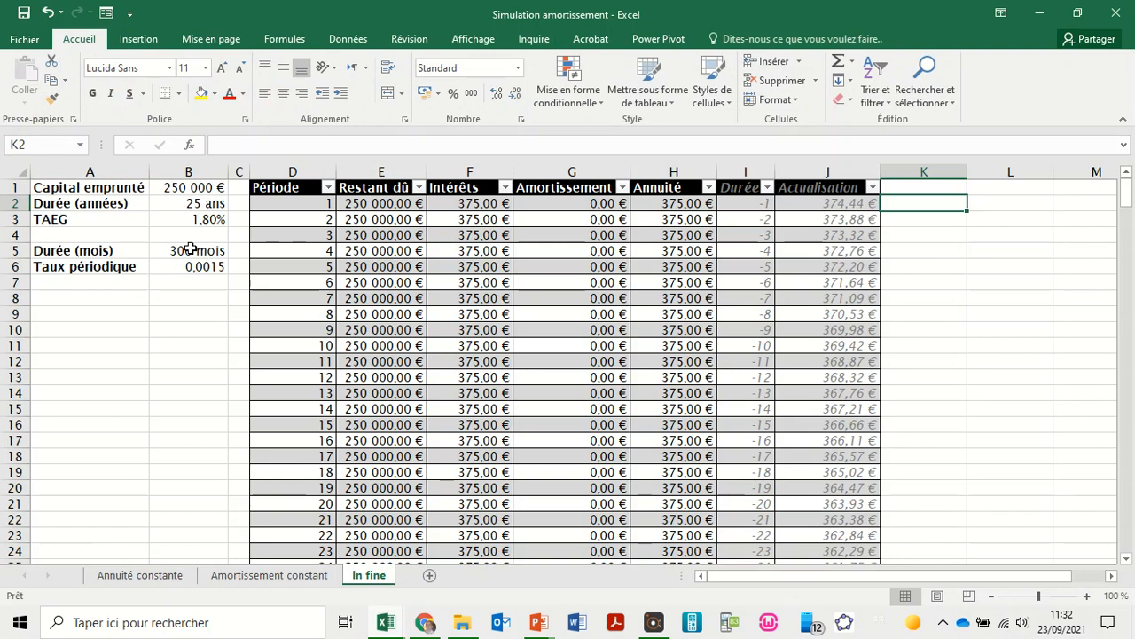
{"action": "left_click", "coordinate": [190, 250]}
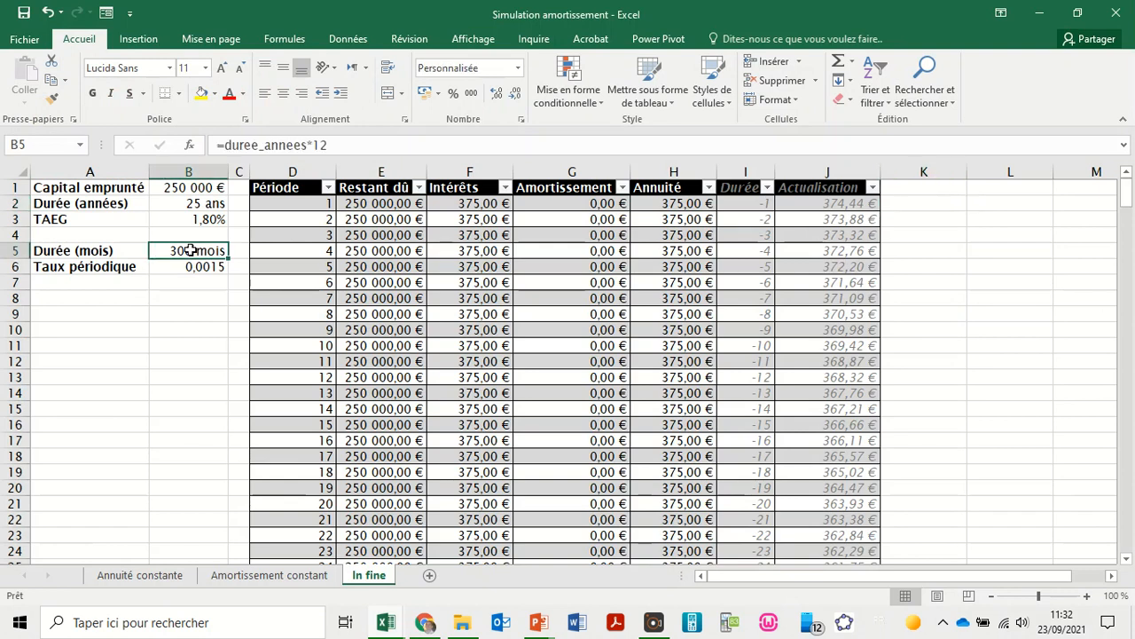
{"action": "left_click", "coordinate": [53, 100]}
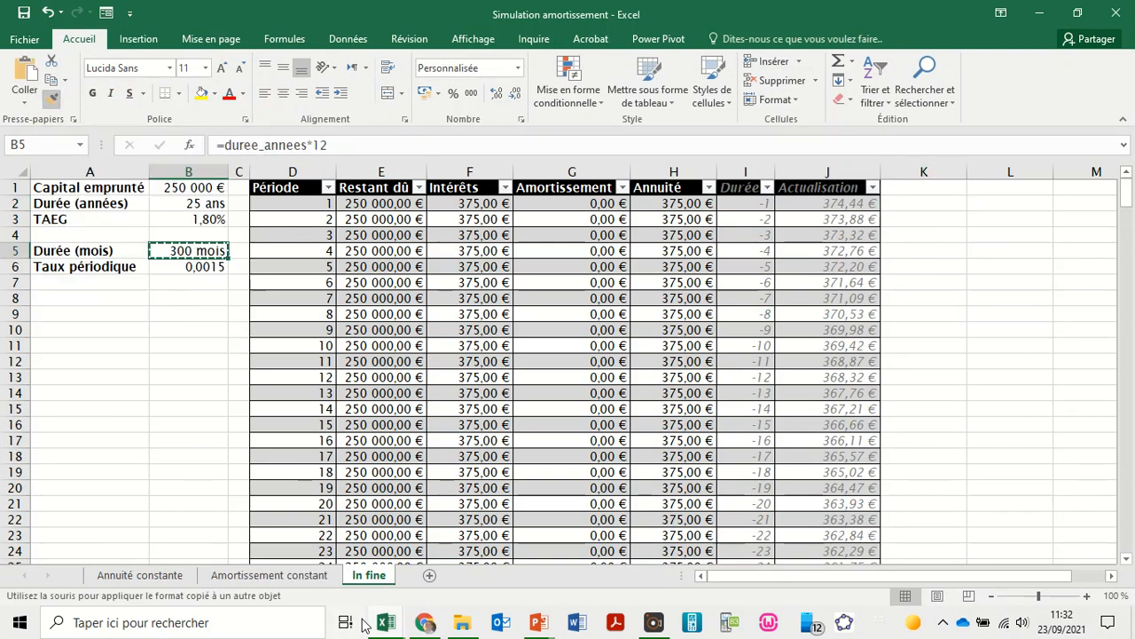
{"action": "mouse_move", "coordinate": [387, 627]}
{"action": "left_click", "coordinate": [530, 560]}
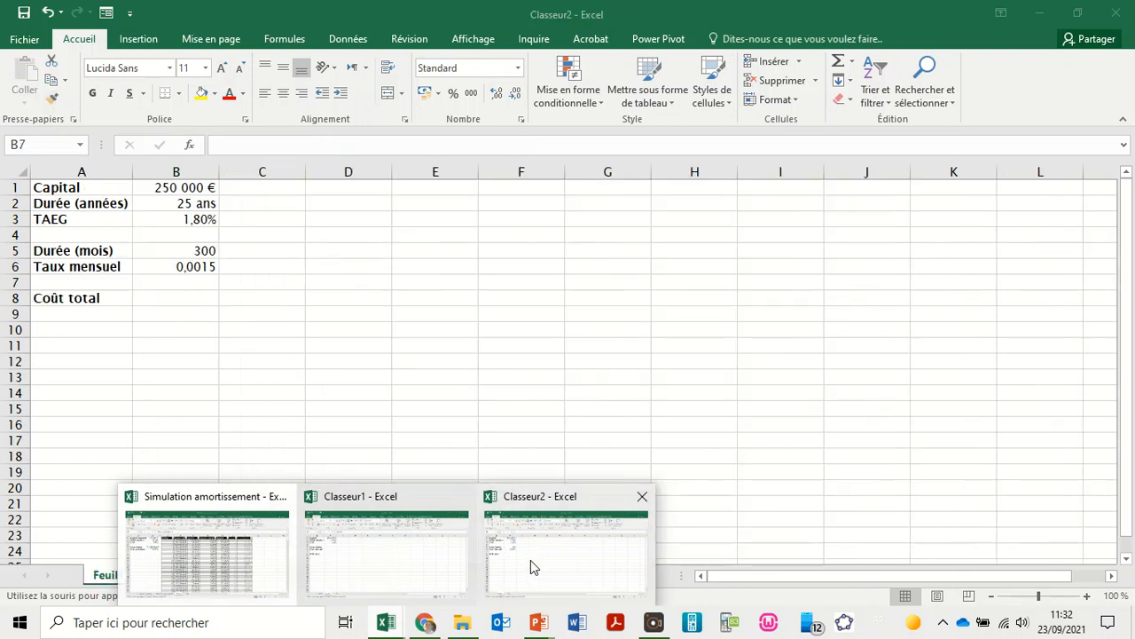
{"action": "left_click", "coordinate": [199, 251]}
{"action": "left_click", "coordinate": [322, 282]}
Name the duration-in-months cell B5 "duree_mois".
{"action": "left_click", "coordinate": [178, 264]}
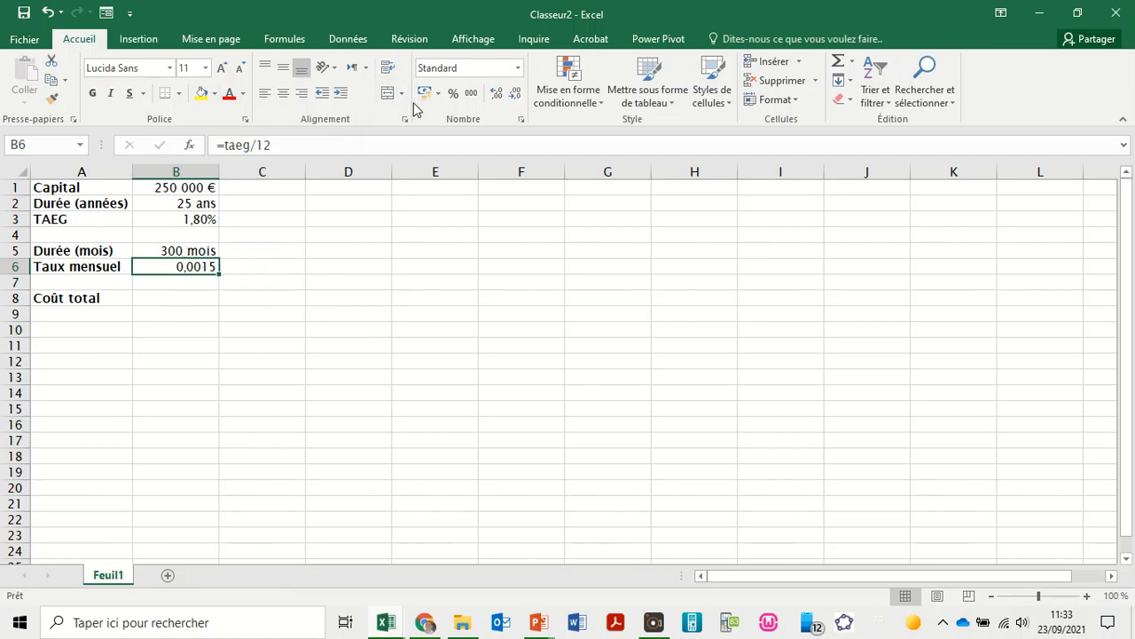
{"action": "left_click", "coordinate": [179, 300]}
{"action": "left_click", "coordinate": [156, 263]}
{"action": "left_click", "coordinate": [165, 251]}
{"action": "left_click", "coordinate": [33, 144]}
{"action": "type", "text": "duree"}
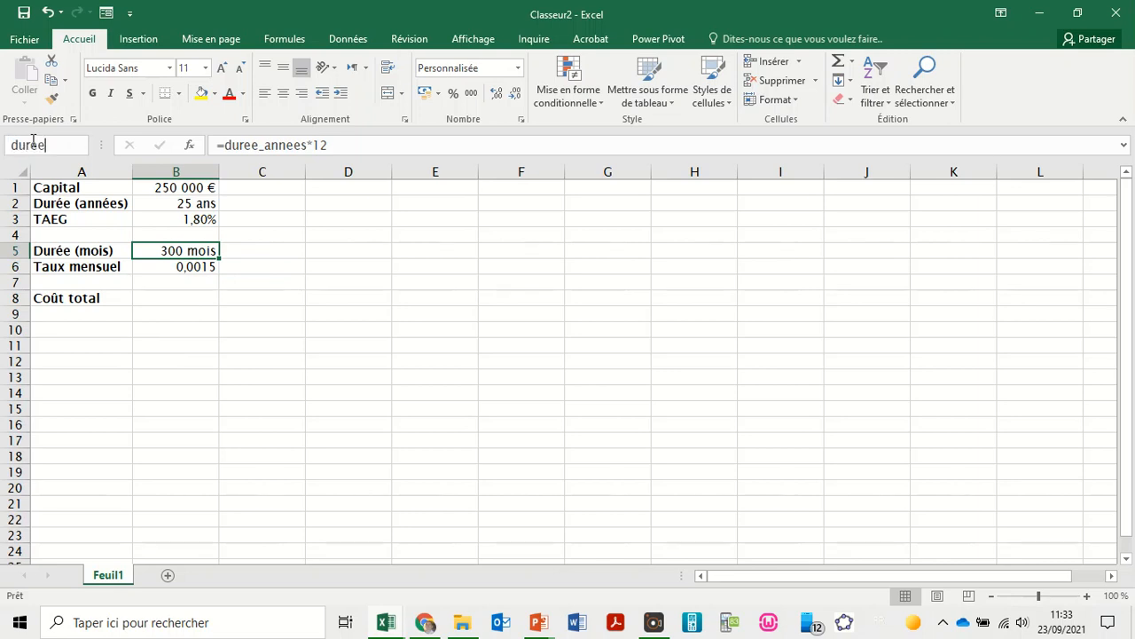
{"action": "type", "text": "rée_mois"}
{"action": "key", "text": "Return"}
Name the monthly rate cell B6 "taux".
{"action": "left_click", "coordinate": [177, 266]}
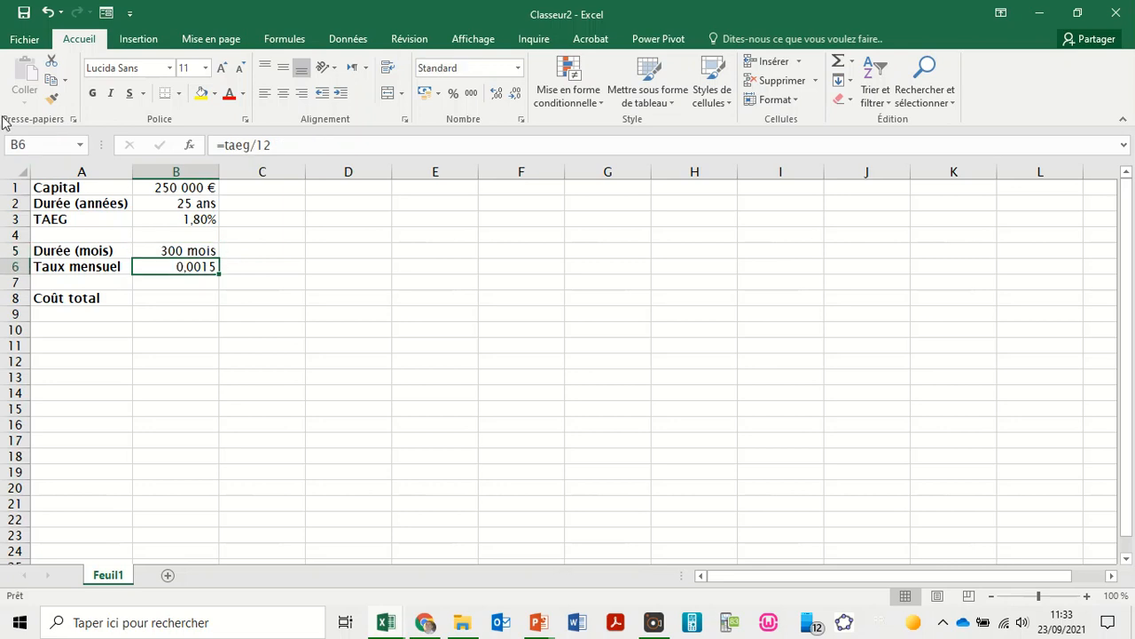
{"action": "left_click", "coordinate": [39, 140]}
{"action": "type", "text": "taux"}
{"action": "key", "text": "Return"}
Narrow column C into a thin spacer and enter the headers Période, Restant dû and Intérêts in D1:F1.
{"action": "left_click_drag", "start_coordinate": [305, 171], "coordinate": [237, 173]}
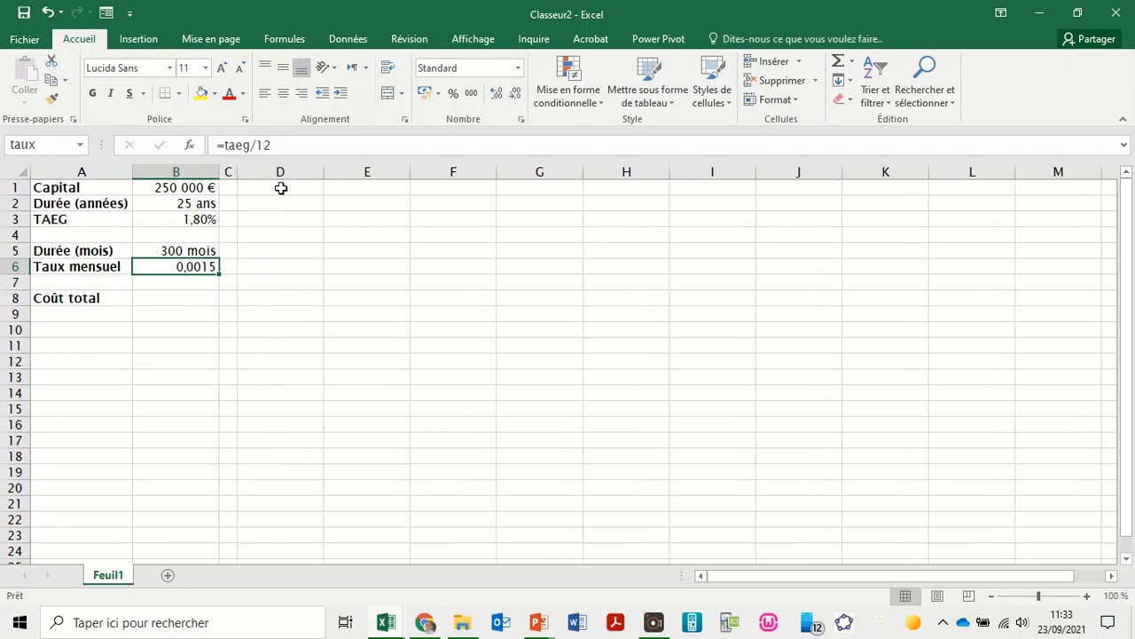
{"action": "left_click", "coordinate": [301, 188]}
{"action": "type", "text": "Période"}
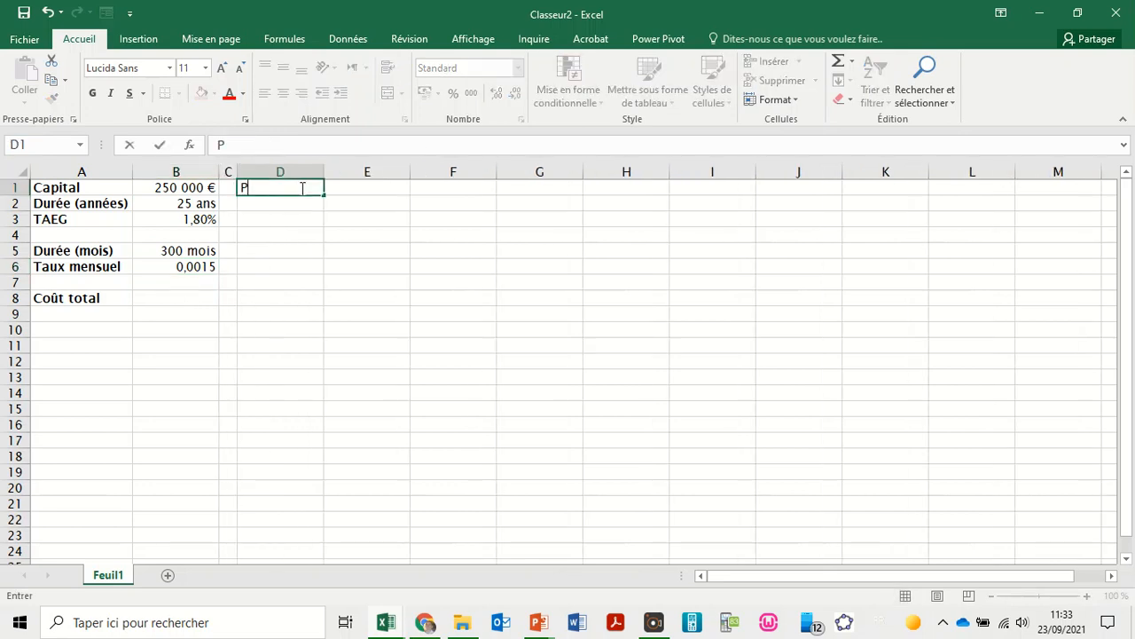
{"action": "key", "text": "Return"}
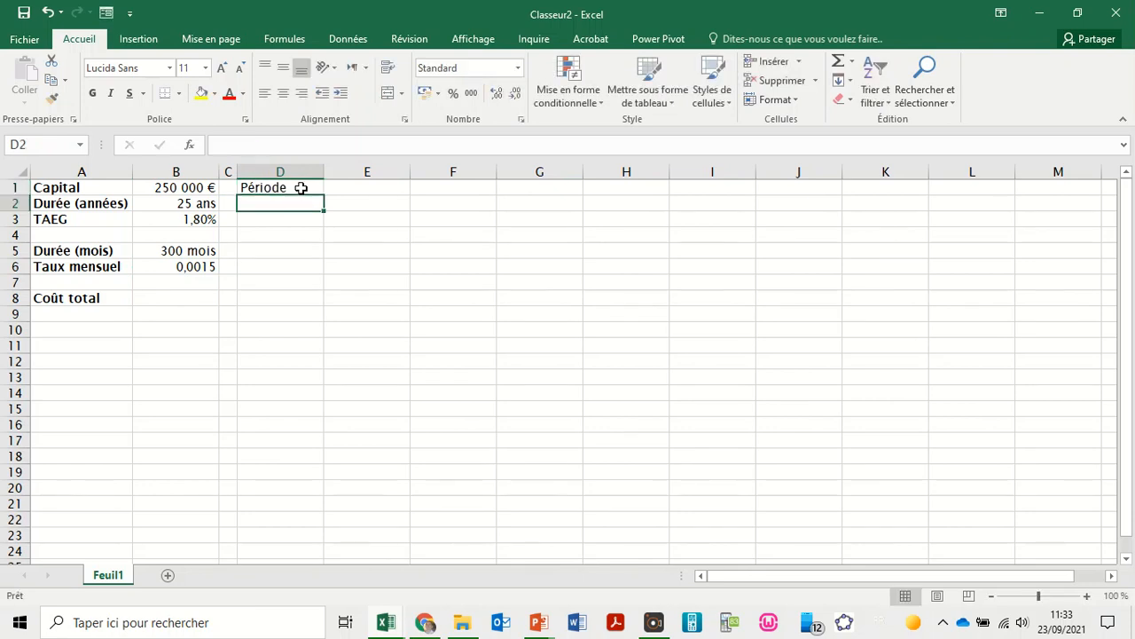
{"action": "left_click", "coordinate": [334, 190]}
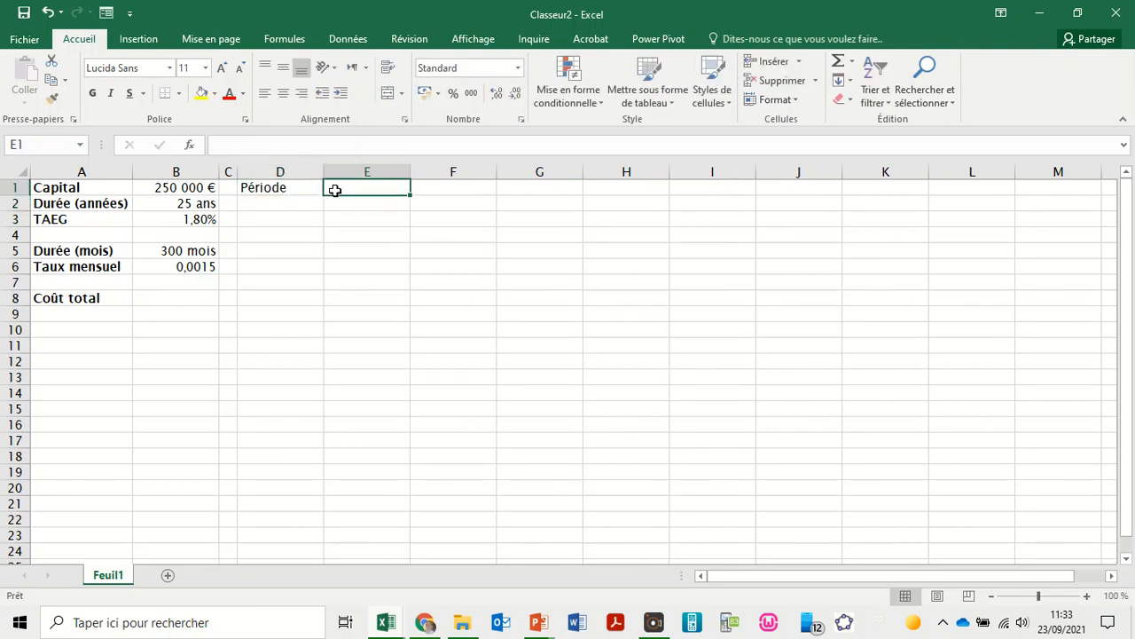
{"action": "type", "text": "Restant dû"}
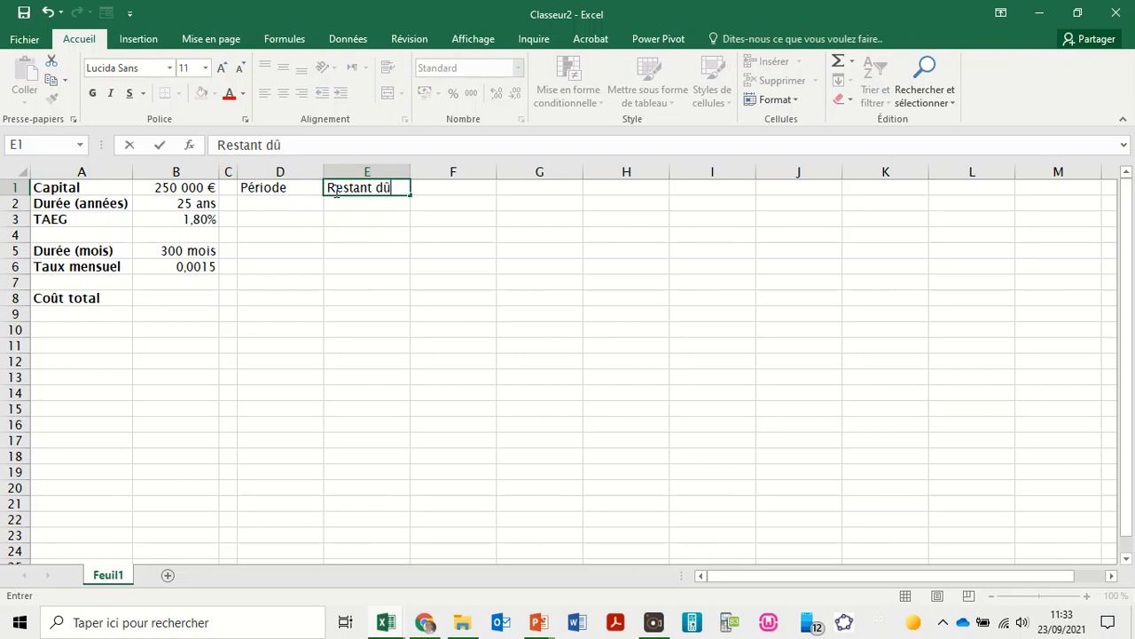
{"action": "left_click", "coordinate": [432, 188]}
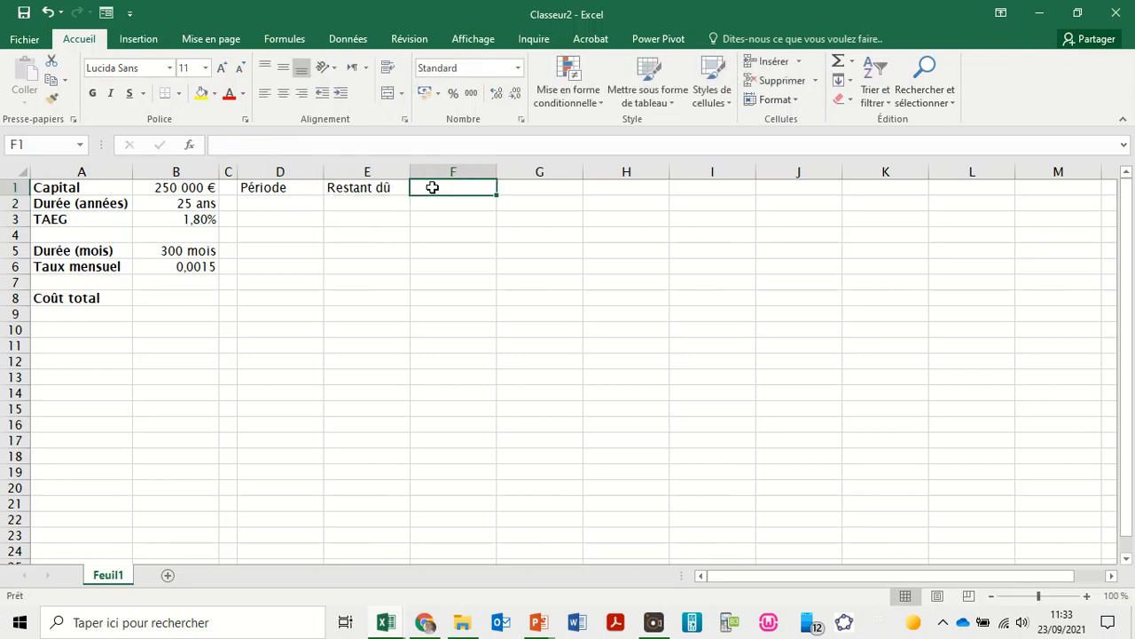
{"action": "type", "text": "Intérêts"}
{"action": "key", "text": "Return"}
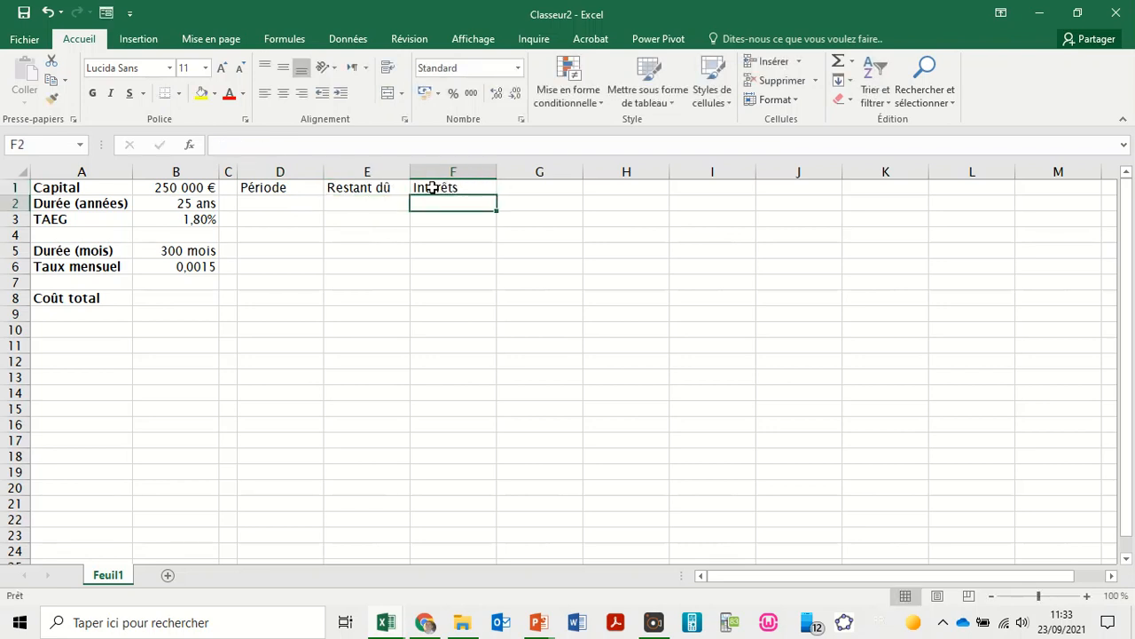
Enter the headers Amortissement in G1 and Annuité in H1.
{"action": "left_click", "coordinate": [514, 187]}
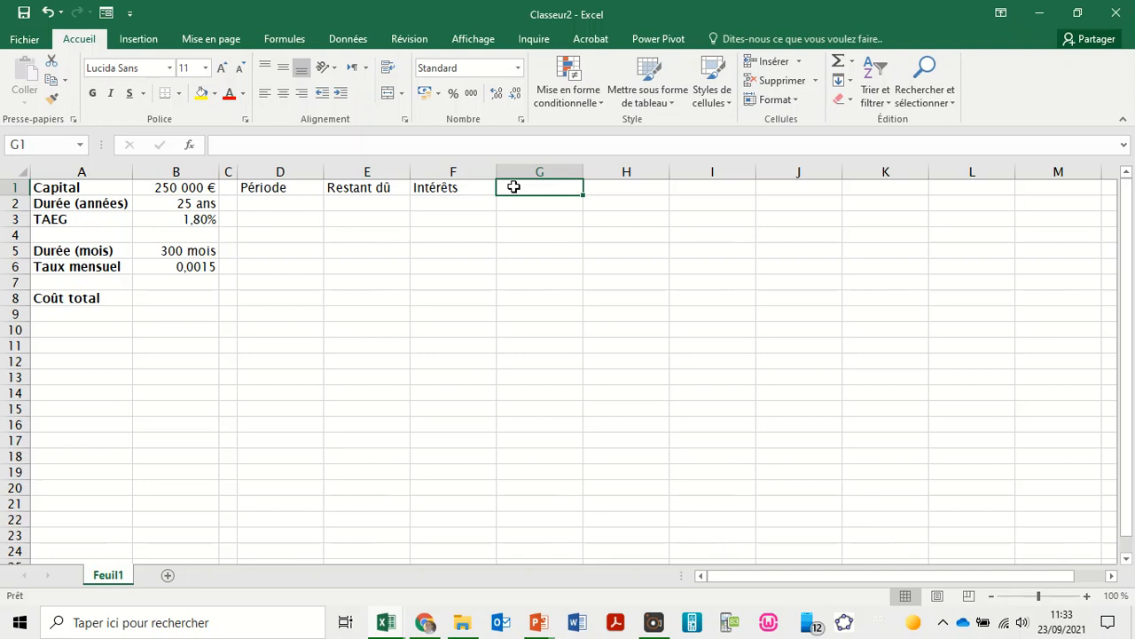
{"action": "type", "text": "Amortissement"}
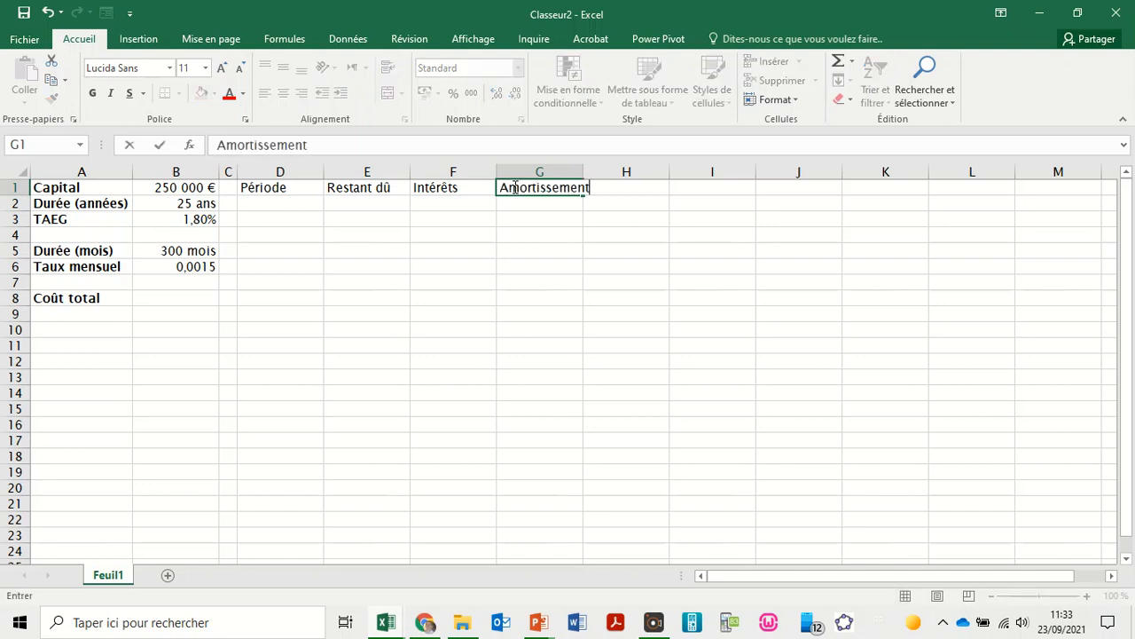
{"action": "key", "text": "Tab"}
{"action": "type", "text": "C"}
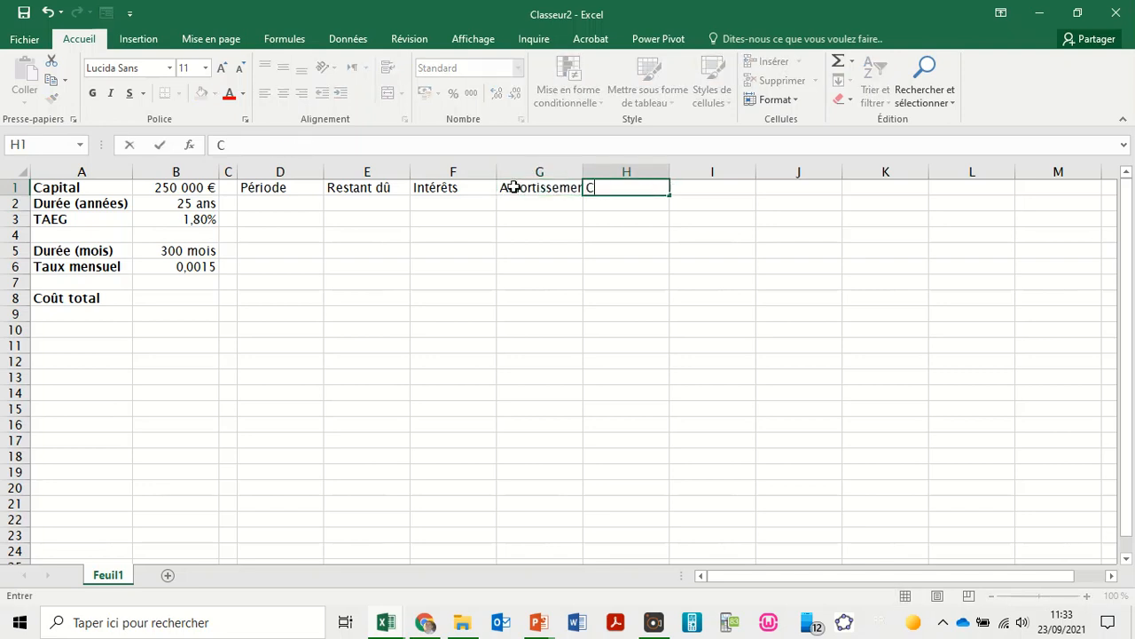
{"action": "type", "text": "nnuité"}
{"action": "key", "text": "Return"}
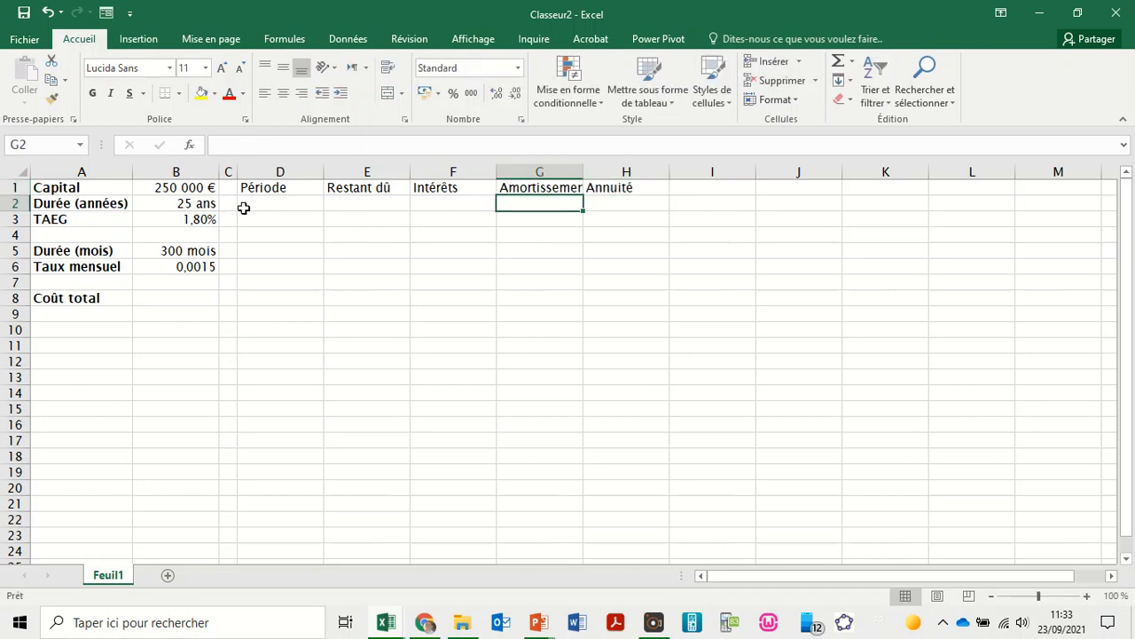
Number the periods from 1 to 300 in D2:D301 by extending the series that starts with 1 and 2.
{"action": "left_click", "coordinate": [252, 202]}
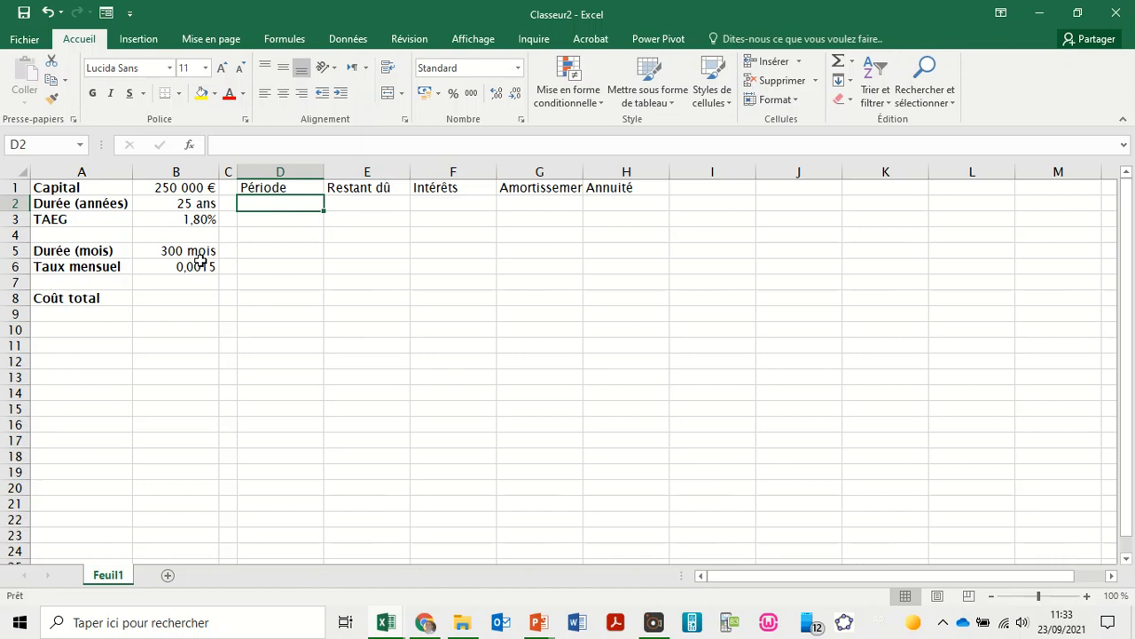
{"action": "type", "text": "1"}
{"action": "key", "text": "Return"}
{"action": "type", "text": "2"}
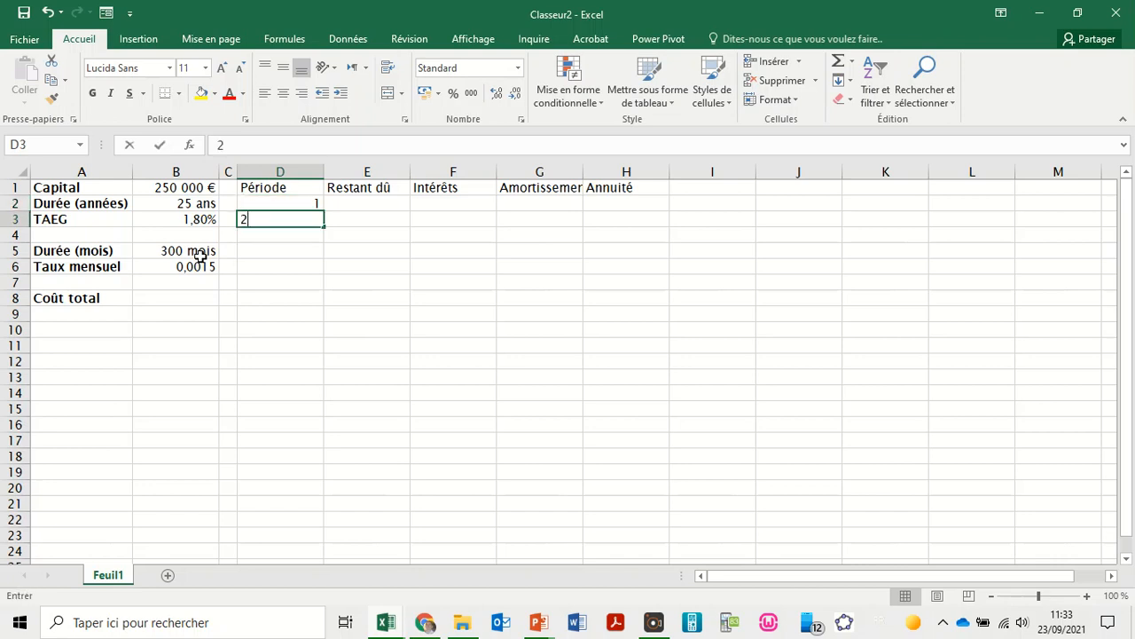
{"action": "key", "text": "Return"}
{"action": "left_click_drag", "start_coordinate": [280, 209], "coordinate": [288, 524]}
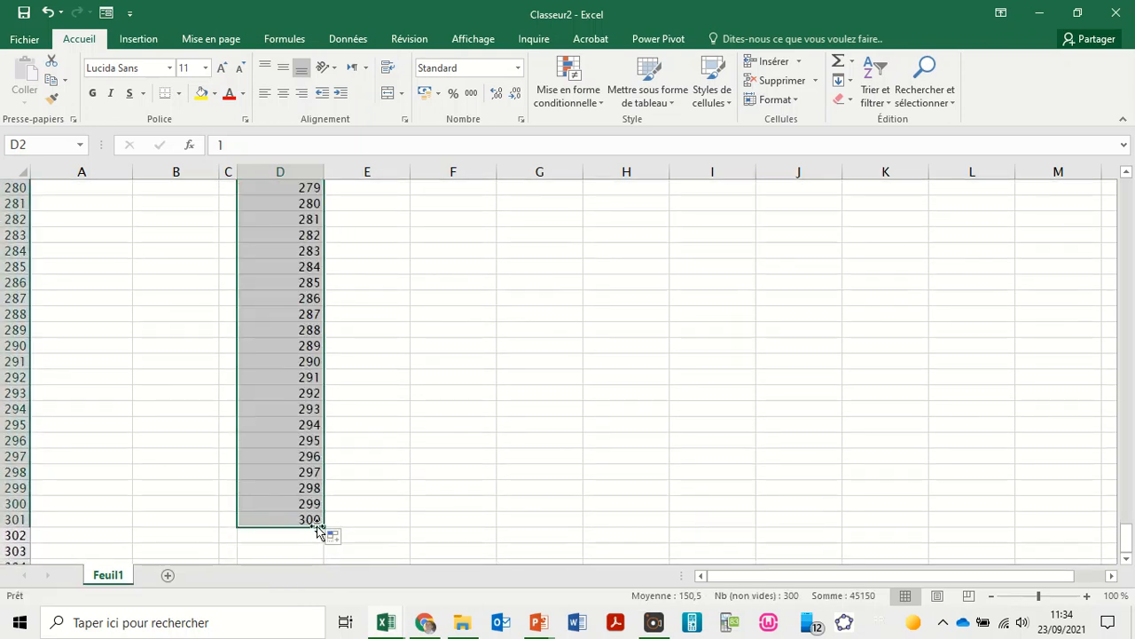
Format D1:H301 as a table with headers, using the black, gridded medium style with banded rows.
{"action": "left_click_drag", "start_coordinate": [295, 519], "coordinate": [642, 30]}
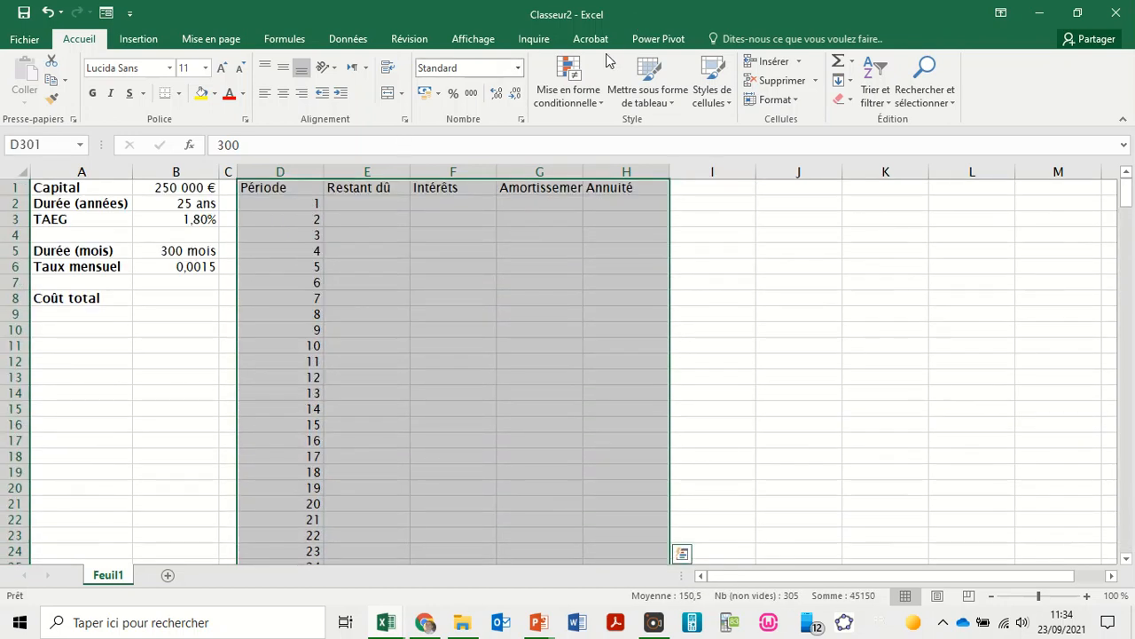
{"action": "left_click", "coordinate": [655, 87]}
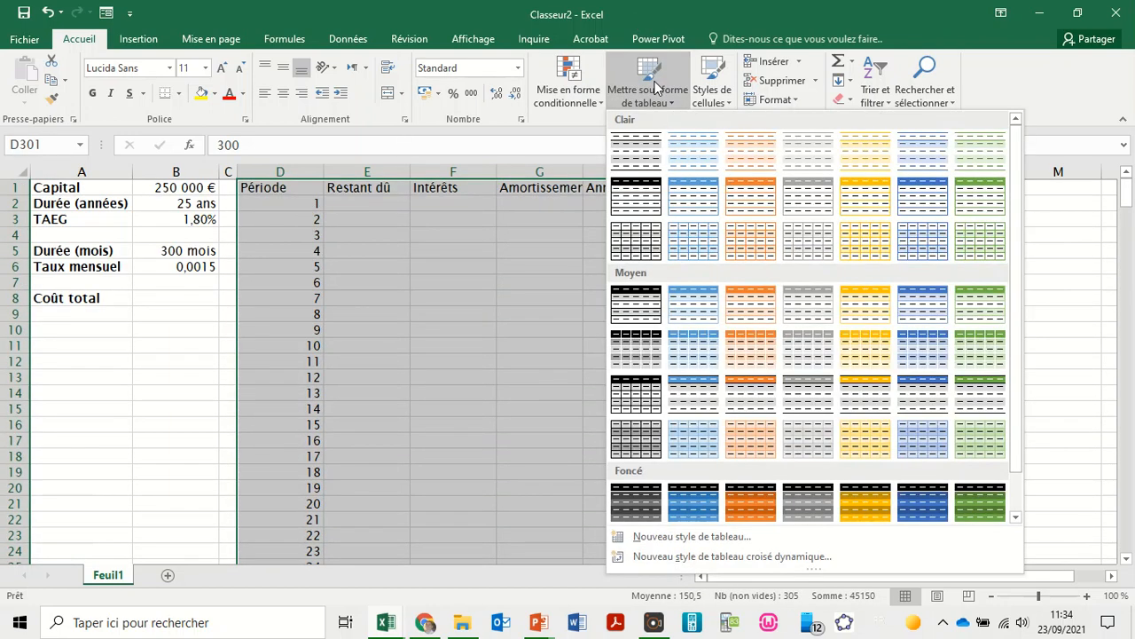
{"action": "left_click", "coordinate": [626, 404]}
{"action": "left_click", "coordinate": [828, 243]}
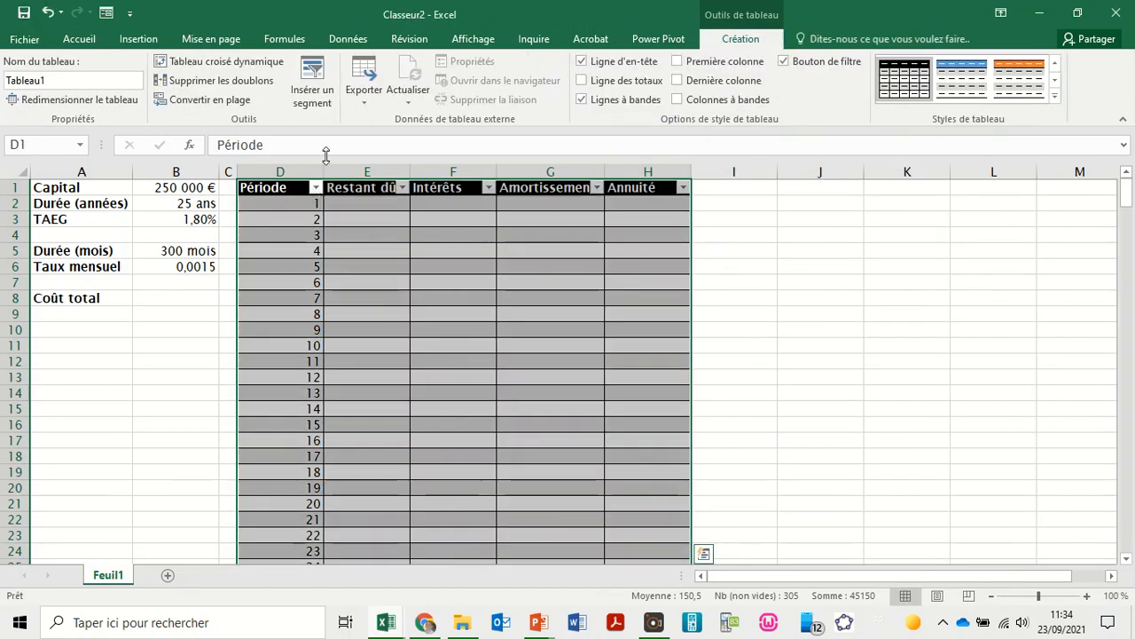
Fit the widths of columns D to H to their headers and name the table "tab_amortissement".
{"action": "left_click_drag", "start_coordinate": [323, 168], "coordinate": [304, 167]}
{"action": "left_click_drag", "start_coordinate": [391, 168], "coordinate": [395, 168]}
{"action": "left_click_drag", "start_coordinate": [482, 167], "coordinate": [466, 168]}
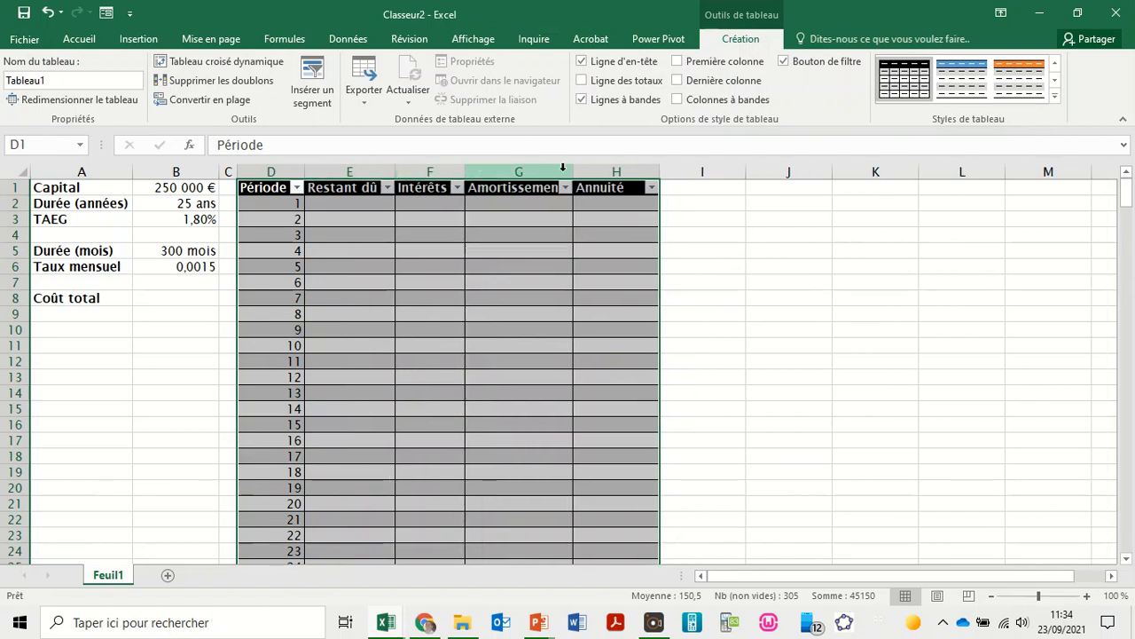
{"action": "left_click_drag", "start_coordinate": [577, 172], "coordinate": [586, 170]}
{"action": "left_click_drag", "start_coordinate": [667, 170], "coordinate": [651, 170]}
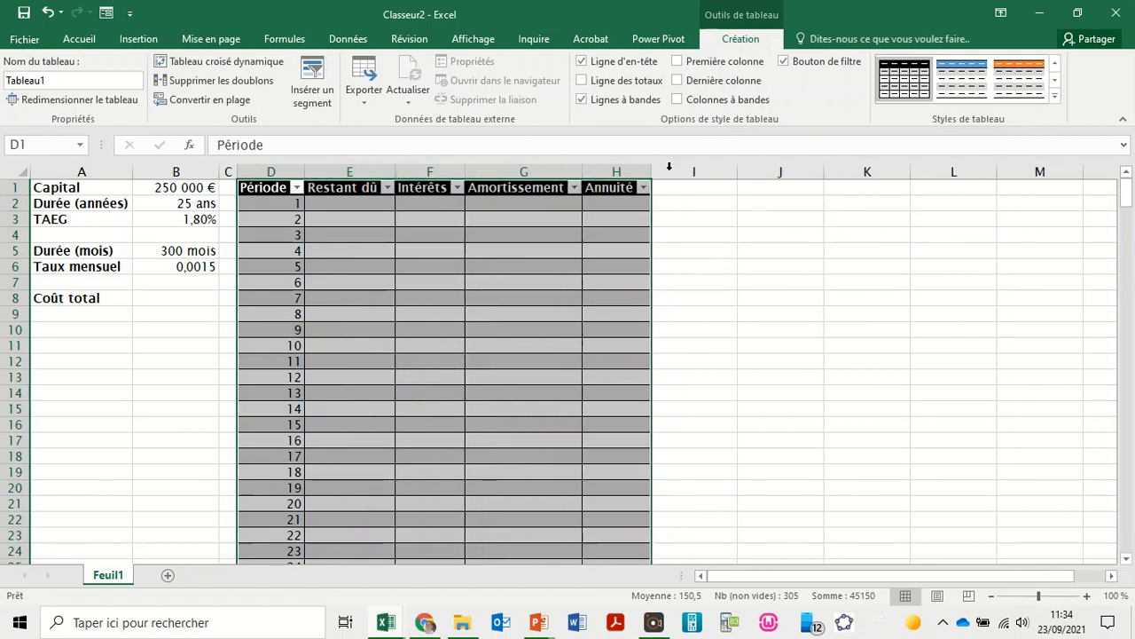
{"action": "left_click", "coordinate": [43, 79]}
{"action": "type", "text": "tab_amortissement"}
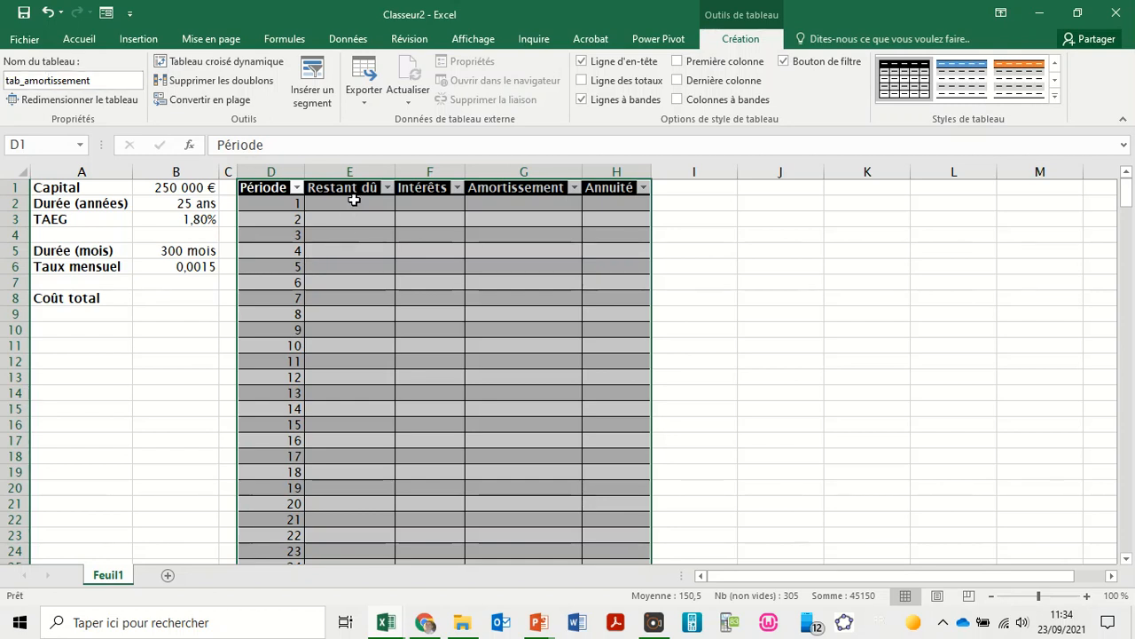
Apply the Monétaire number format to the table's Restant dû, Intérêts, Amortissement and Annuité columns.
{"action": "left_click", "coordinate": [354, 200]}
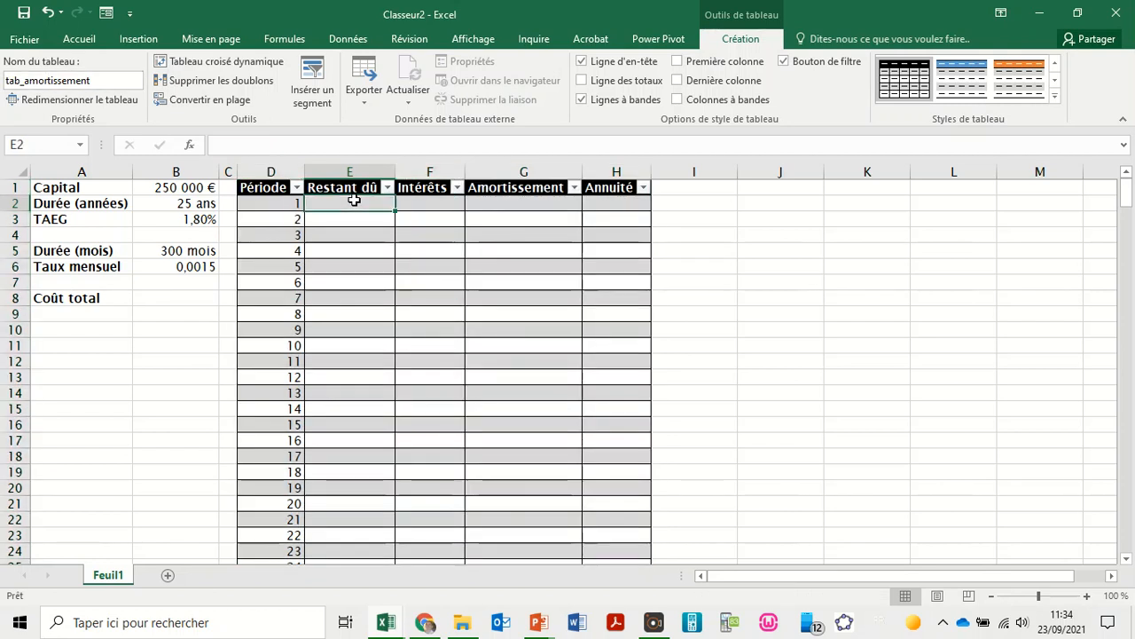
{"action": "left_click_drag", "start_coordinate": [354, 178], "coordinate": [595, 180]}
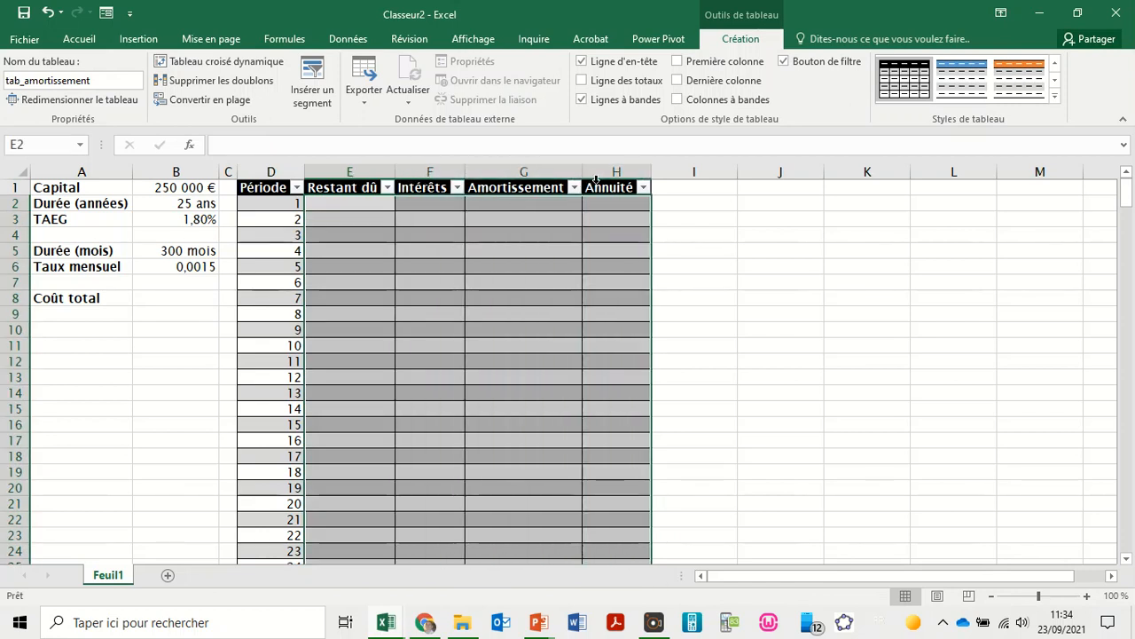
{"action": "left_click", "coordinate": [81, 39]}
{"action": "left_click", "coordinate": [519, 68]}
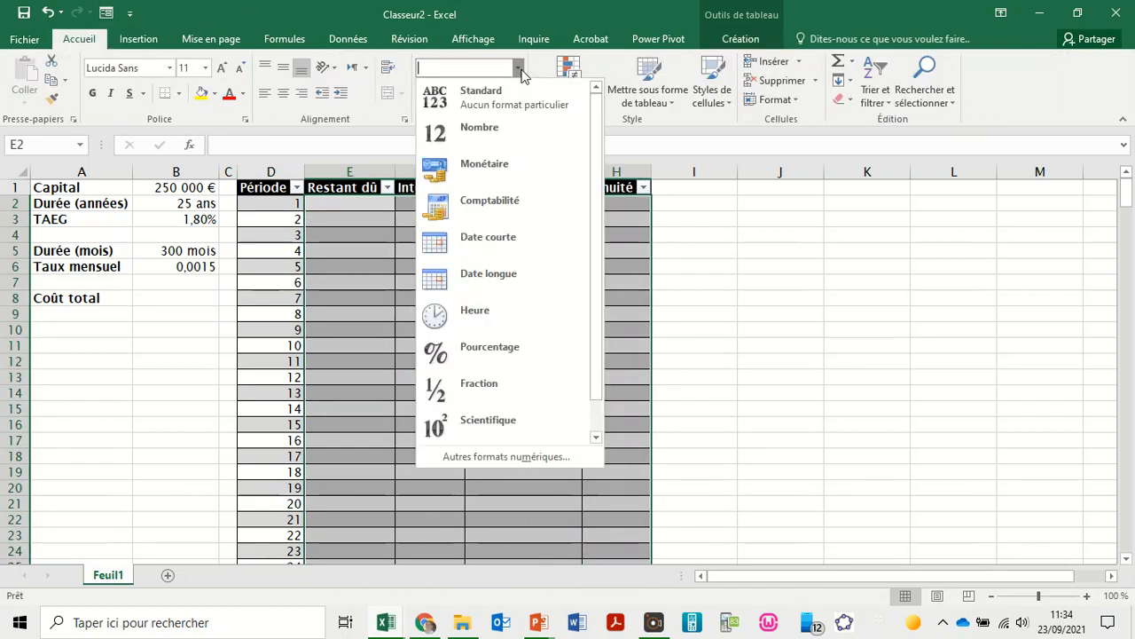
{"action": "left_click", "coordinate": [481, 164]}
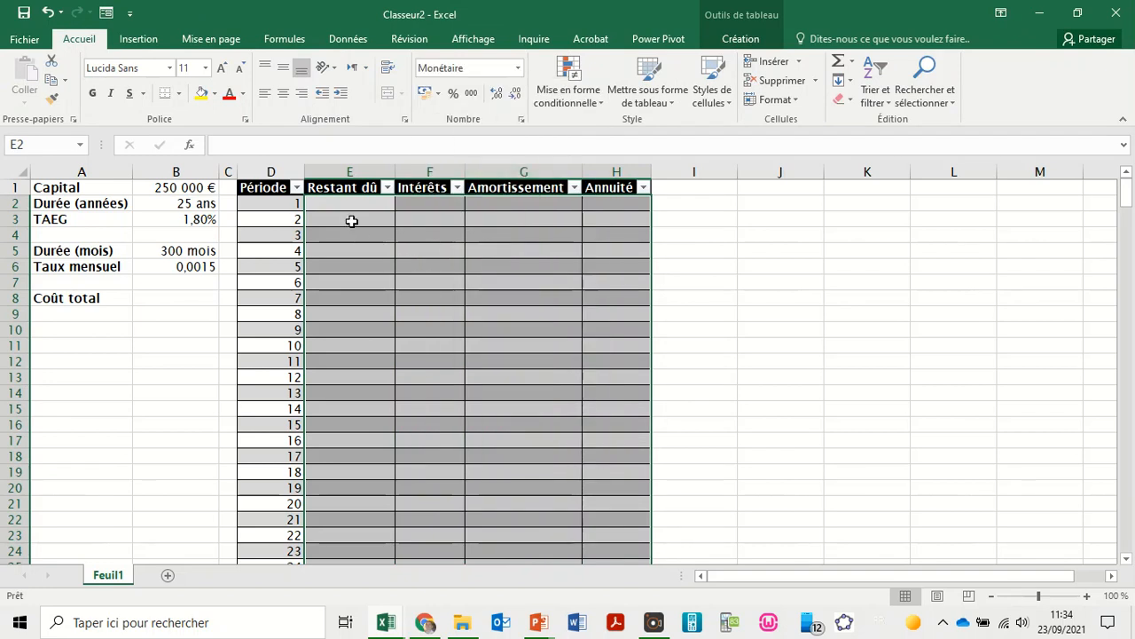
Set the first Restant dû cell, E2, equal to the capital in B1 with a formula.
{"action": "left_click", "coordinate": [353, 205]}
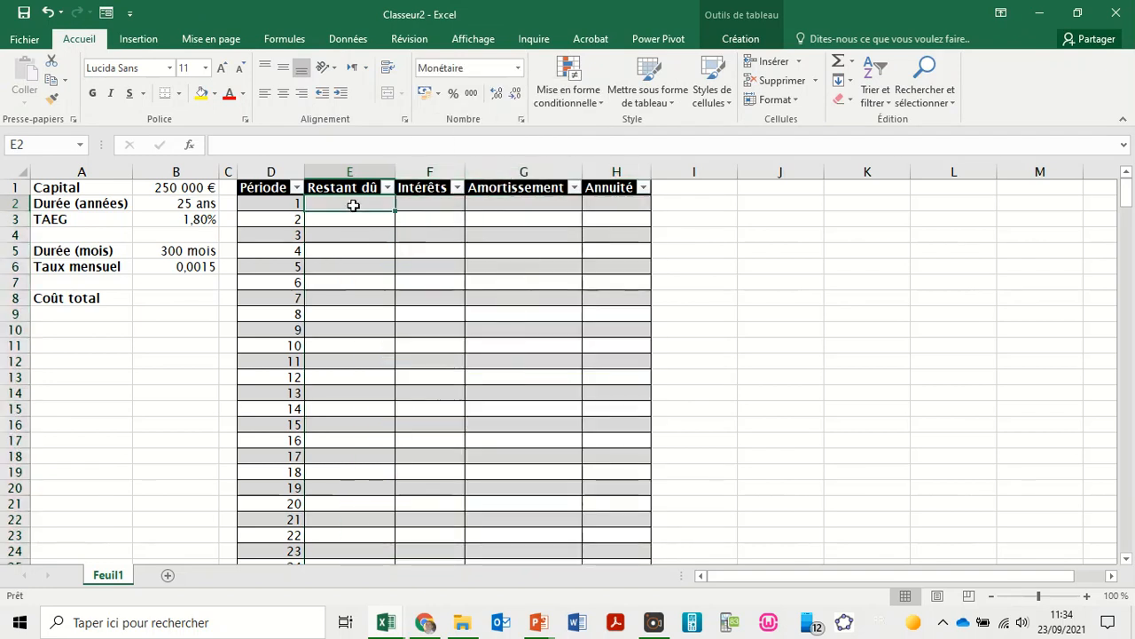
{"action": "type", "text": "="}
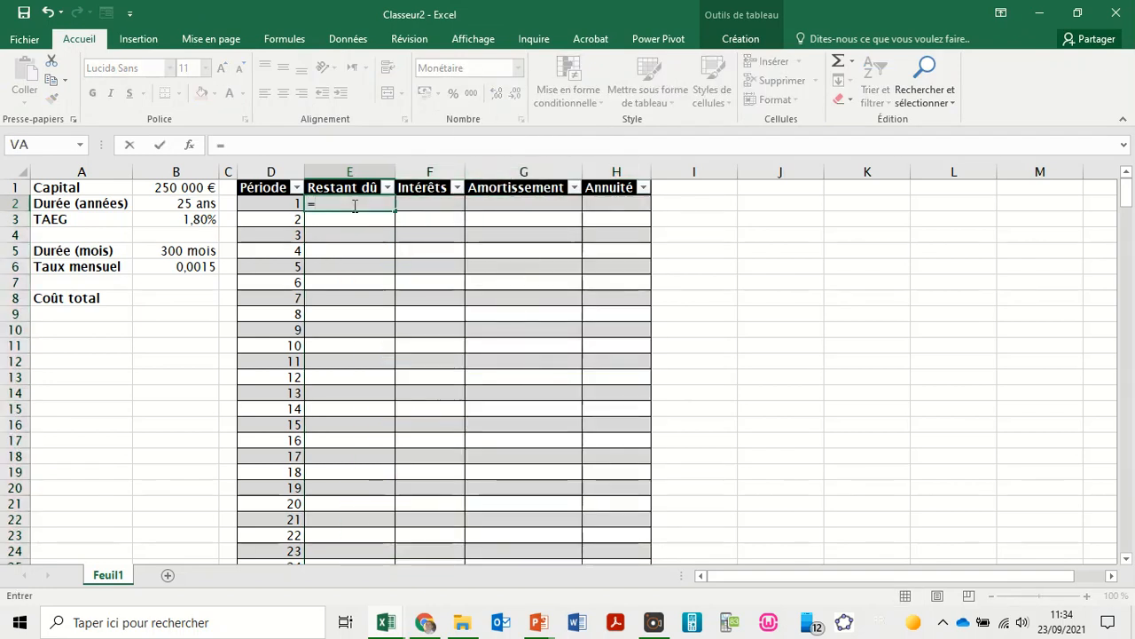
{"action": "left_click", "coordinate": [190, 187]}
{"action": "key", "text": "Return"}
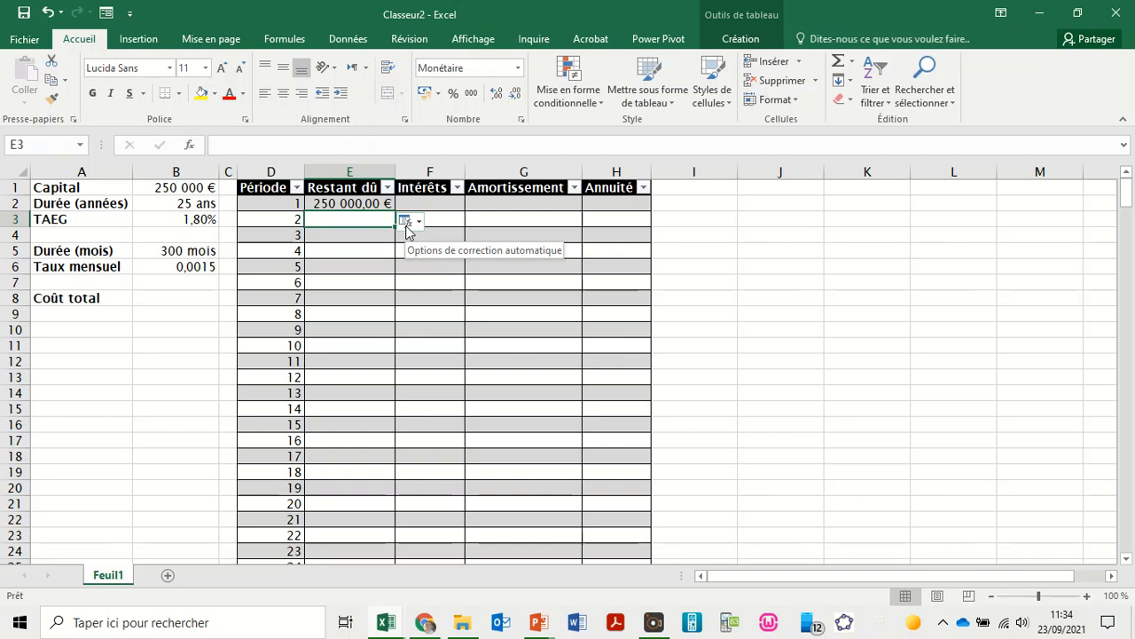
Overwrite all cells of the Restant dû column with the capital formula.
{"action": "left_click", "coordinate": [416, 224]}
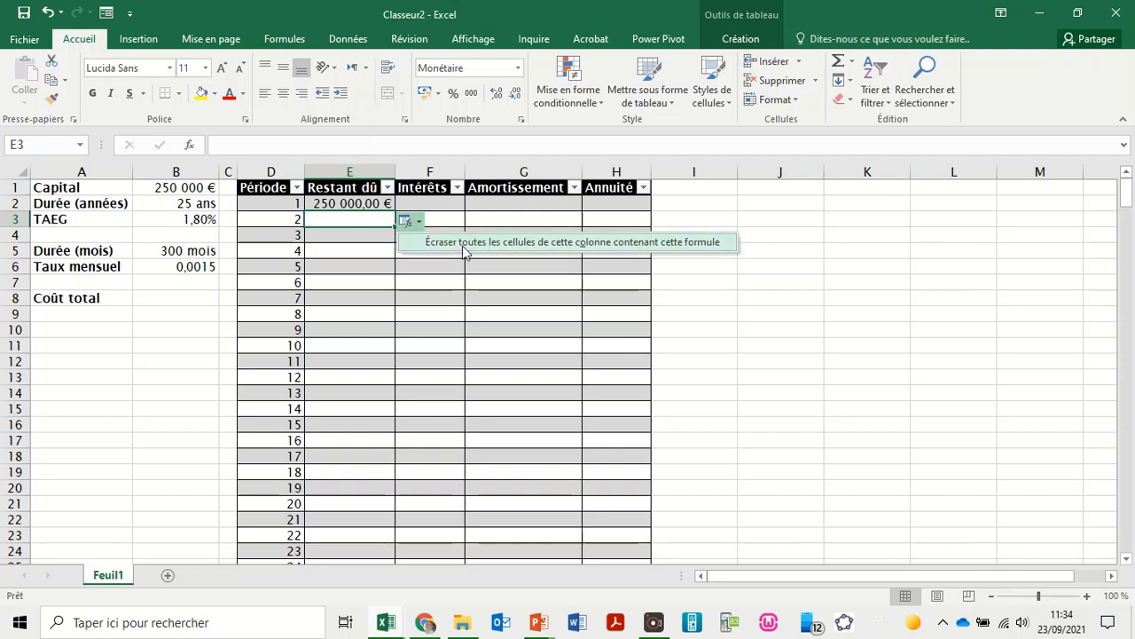
{"action": "left_click", "coordinate": [461, 246]}
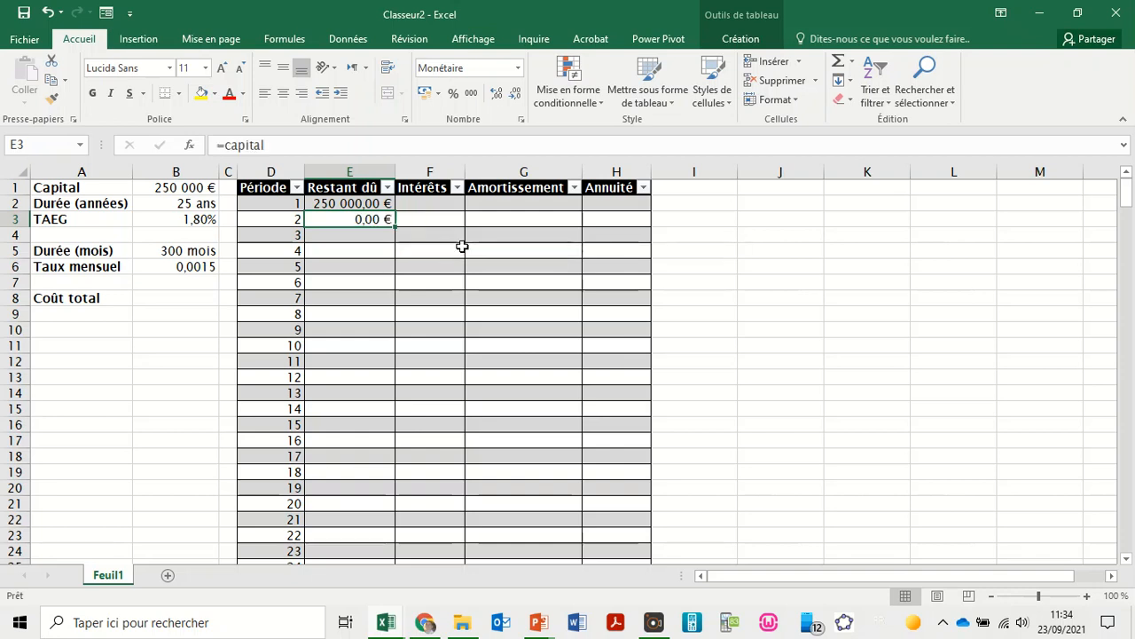
Enter 0 in the Amortissement cells of periods 1 and 2, G2 and G3.
{"action": "left_click", "coordinate": [503, 202]}
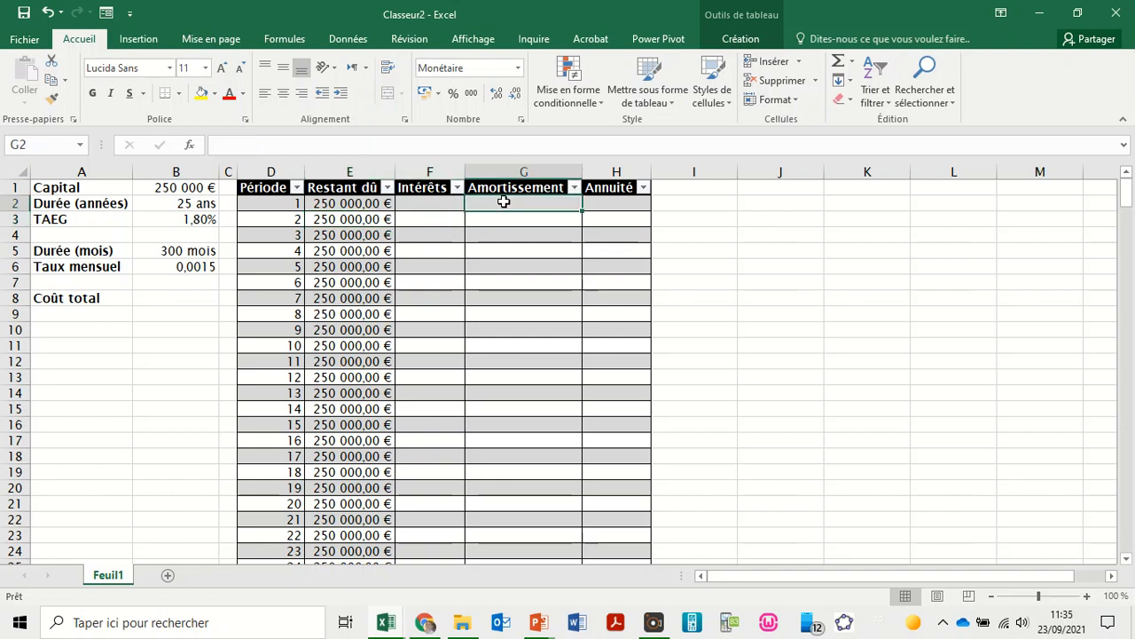
{"action": "type", "text": "0"}
{"action": "key", "text": "Return"}
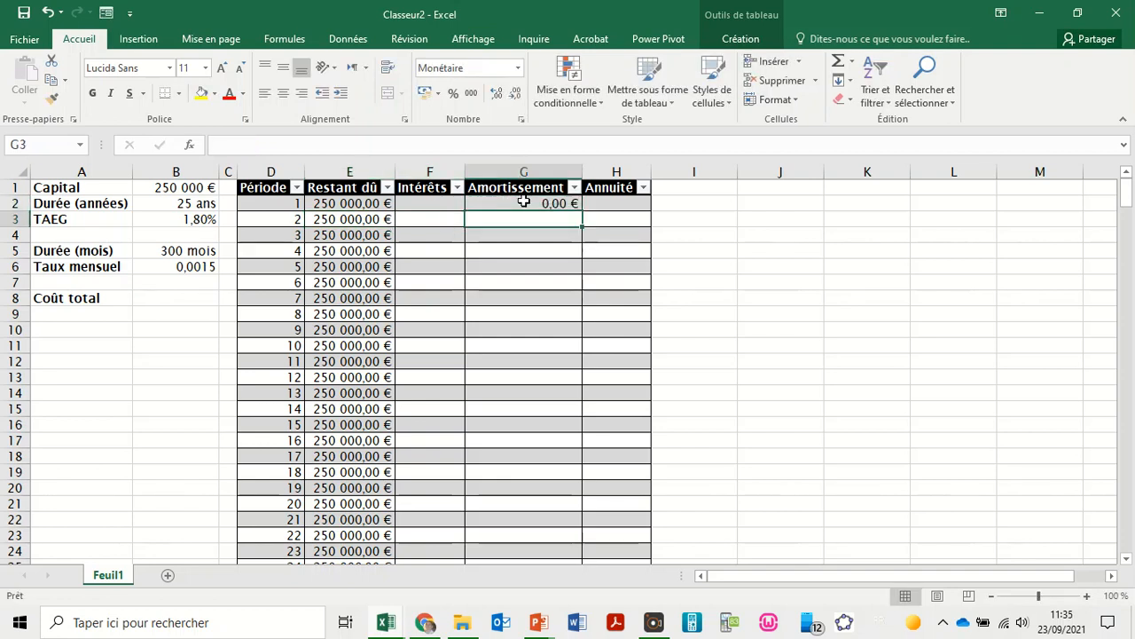
{"action": "left_click", "coordinate": [524, 203]}
{"action": "left_click", "coordinate": [265, 144]}
{"action": "key", "text": "Return"}
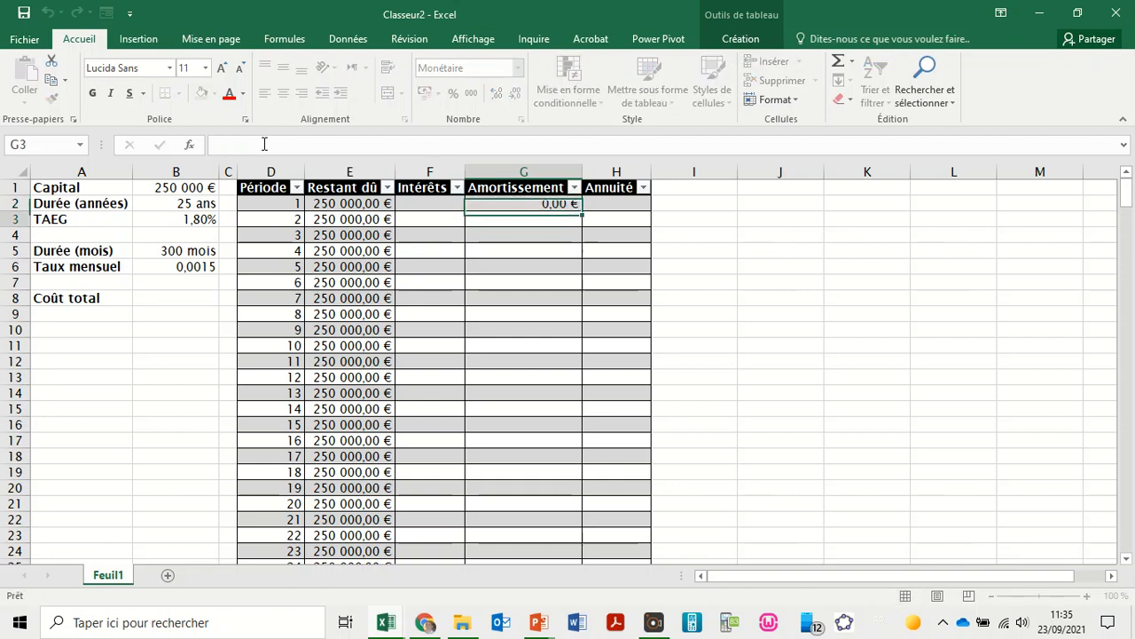
{"action": "type", "text": "0"}
{"action": "key", "text": "Return"}
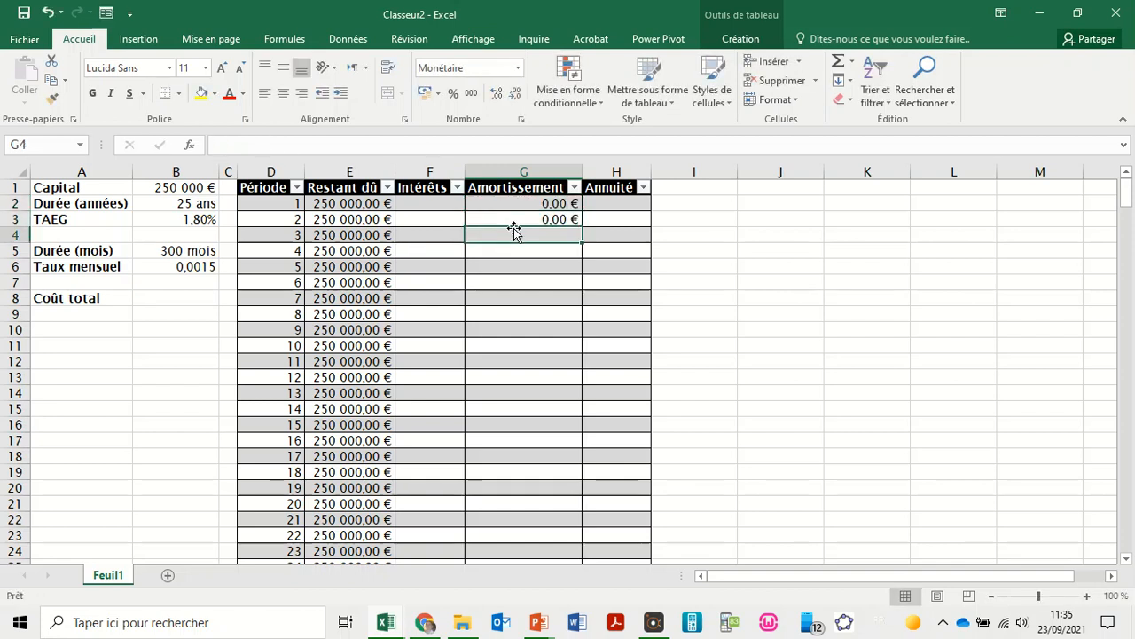
Copy the 0 from G3 down the Amortissement column through period 299, leaving period 300 empty.
{"action": "left_click", "coordinate": [539, 202]}
{"action": "left_click", "coordinate": [541, 219]}
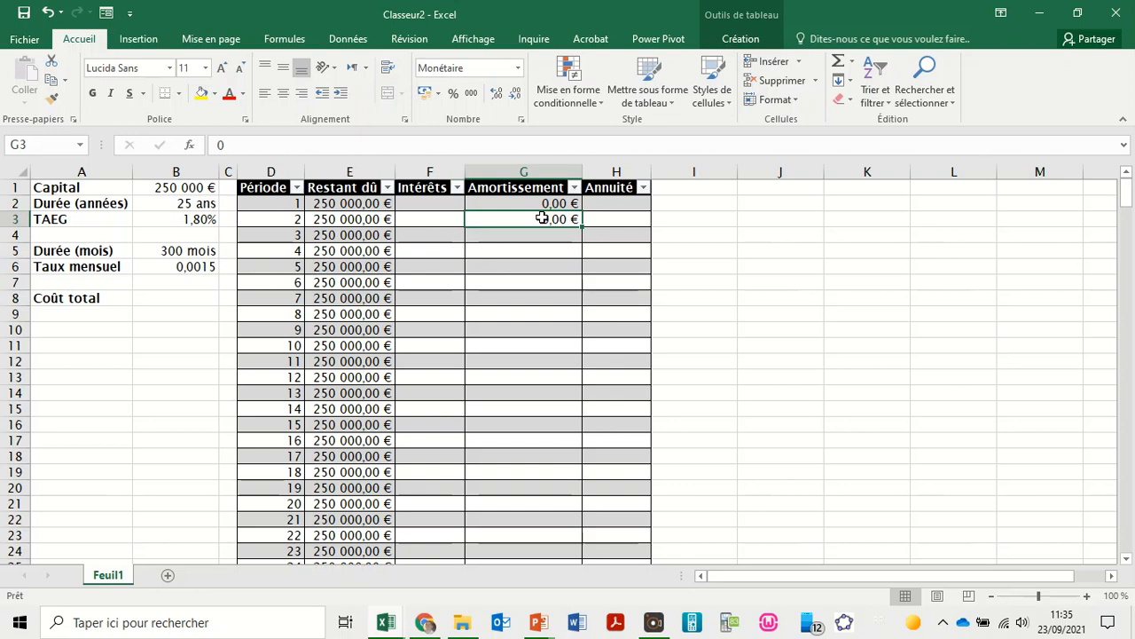
{"action": "mouse_move", "coordinate": [584, 228]}
{"action": "left_mouse_down"}
{"action": "mouse_move", "coordinate": [586, 563]}
{"action": "mouse_move", "coordinate": [586, 523]}
{"action": "left_mouse_up"}
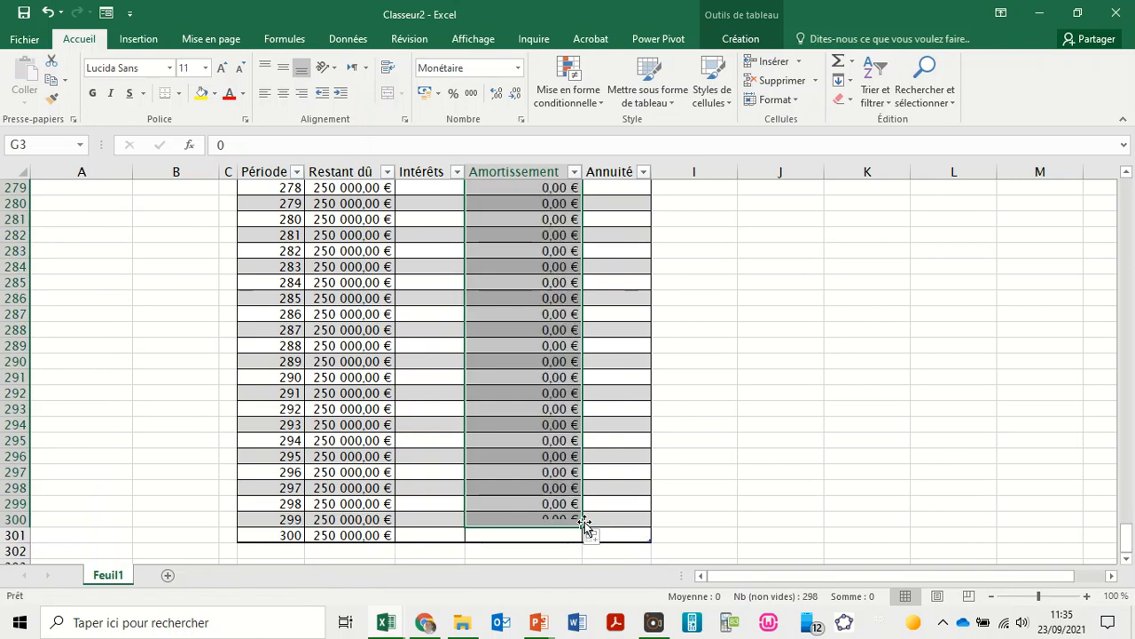
{"action": "left_click", "coordinate": [546, 537]}
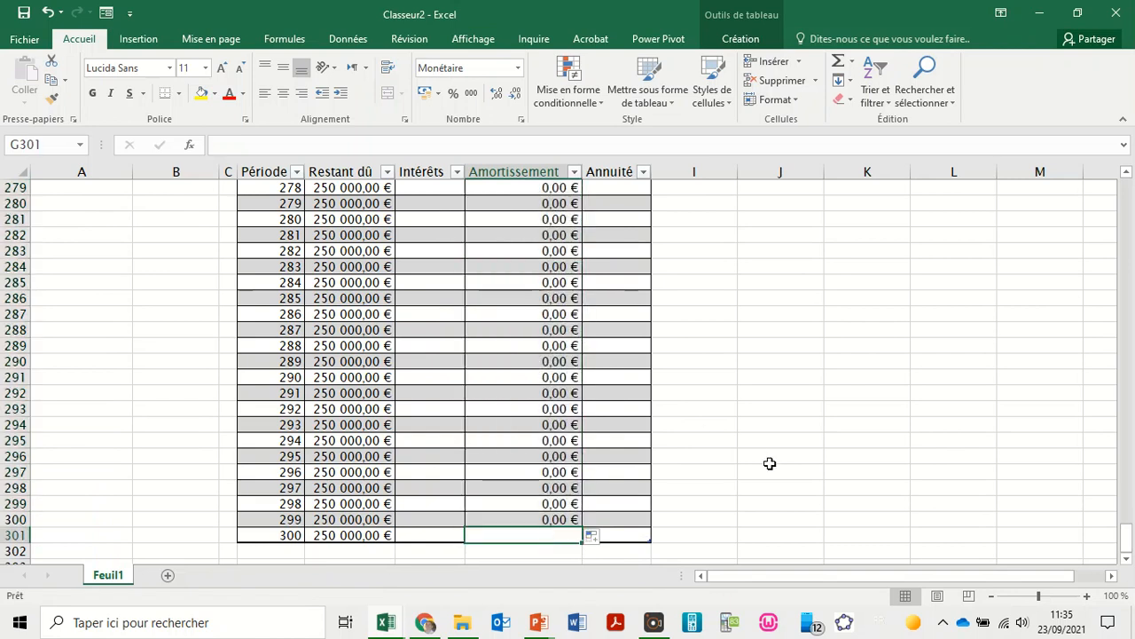
Calculate Intérêts in F2 as =[@[Restant dû]]*taux and apply the formula to the whole column.
{"action": "left_click_drag", "start_coordinate": [1125, 543], "coordinate": [1120, 199]}
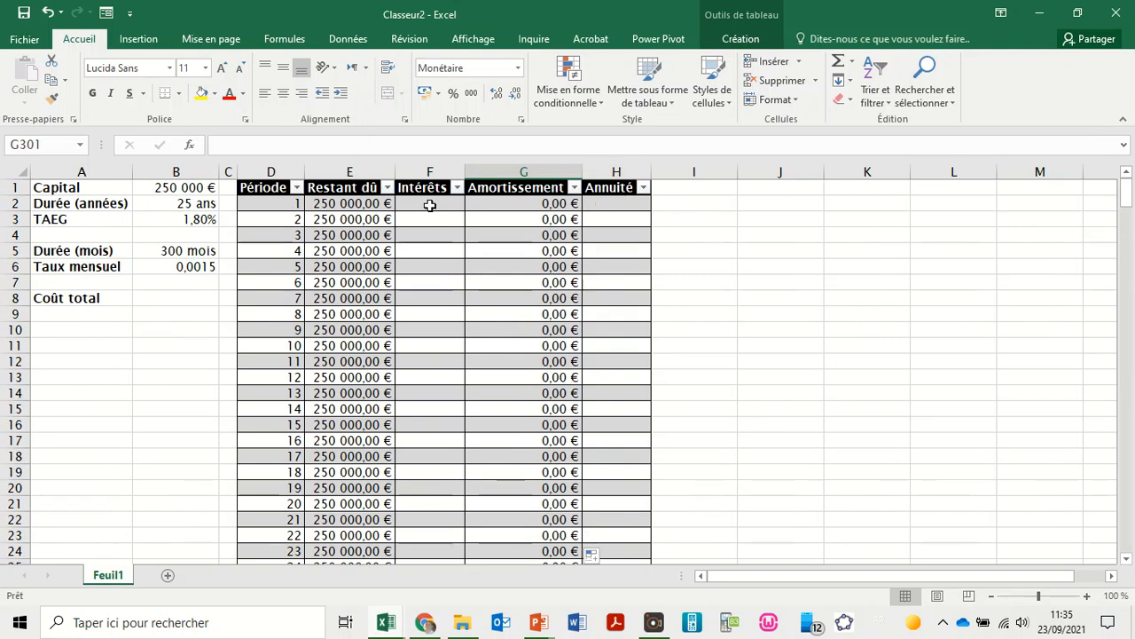
{"action": "left_click", "coordinate": [429, 205]}
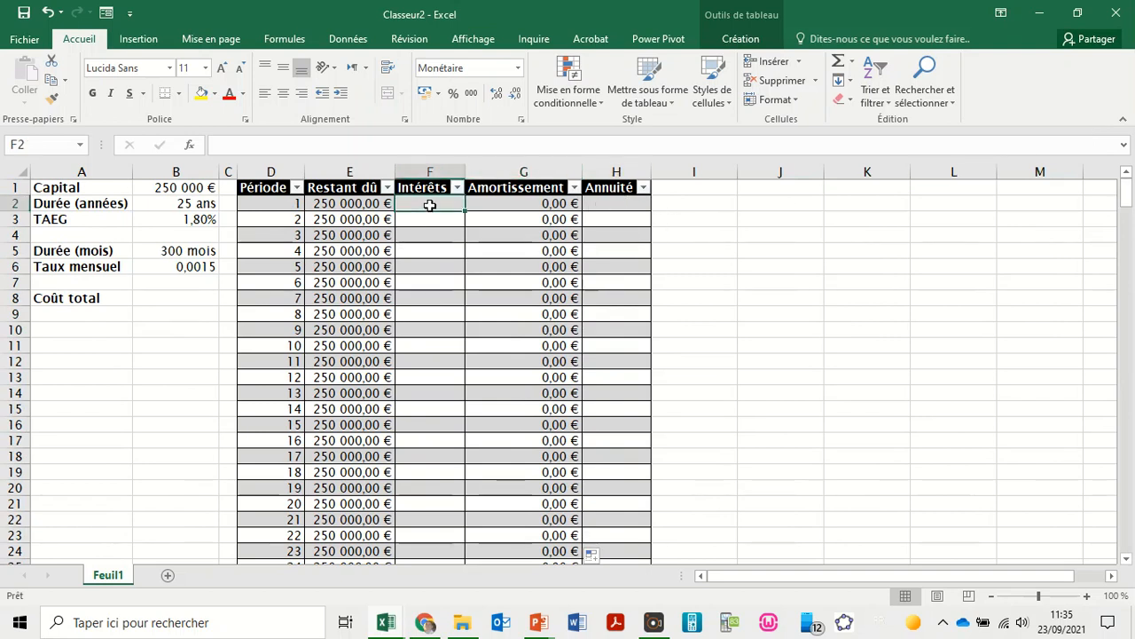
{"action": "type", "text": "="}
{"action": "left_click", "coordinate": [356, 204]}
{"action": "type", "text": "*"}
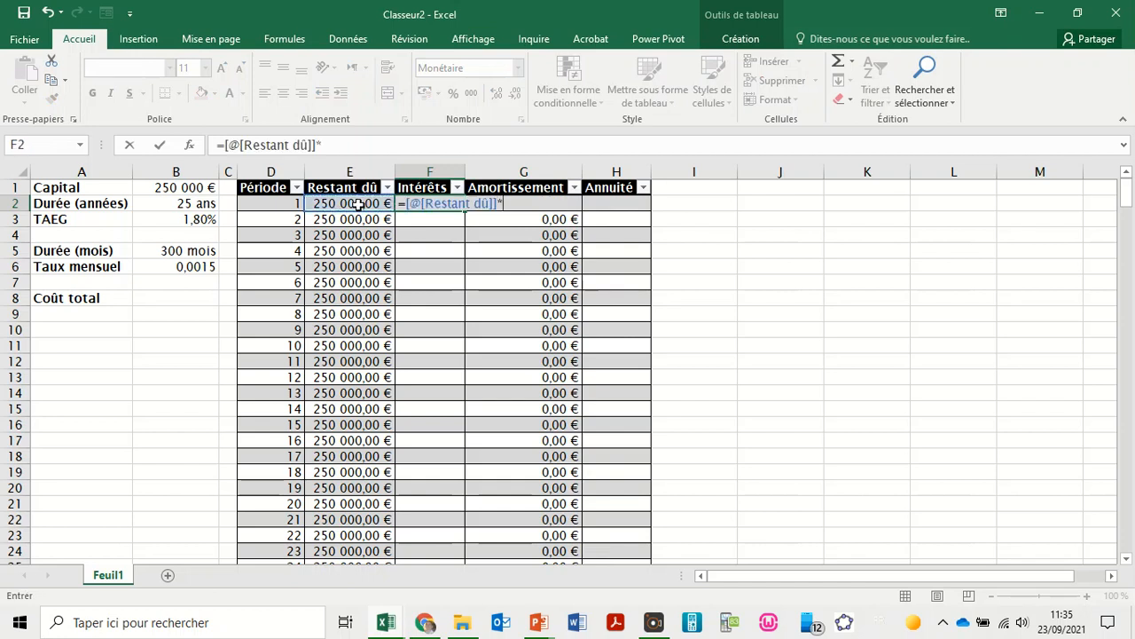
{"action": "left_click", "coordinate": [192, 266]}
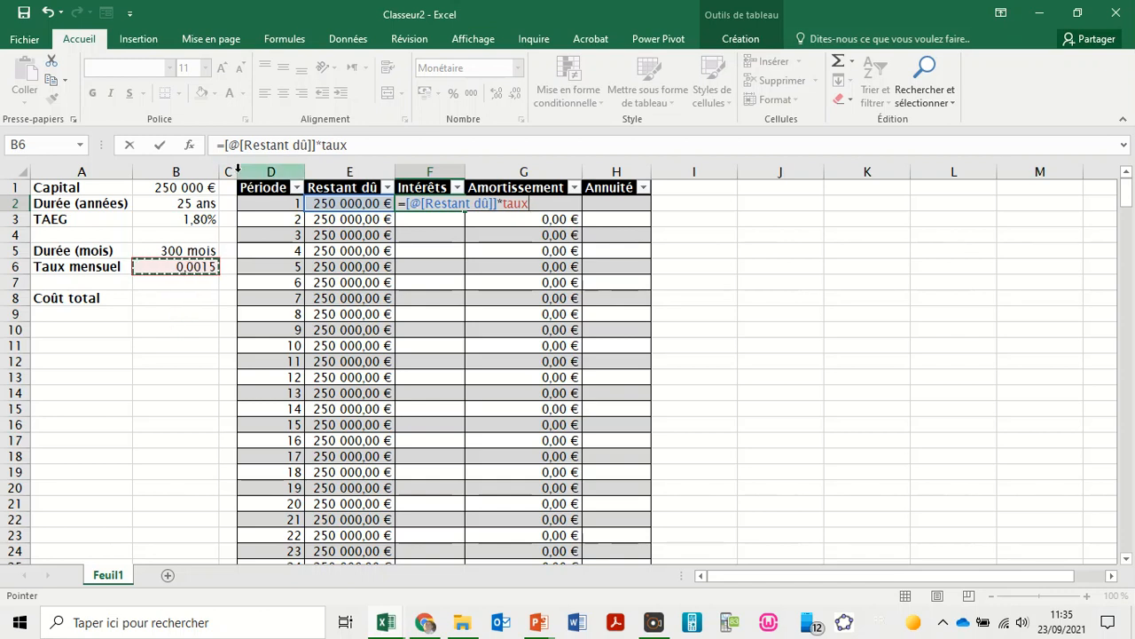
{"action": "key", "text": "Return"}
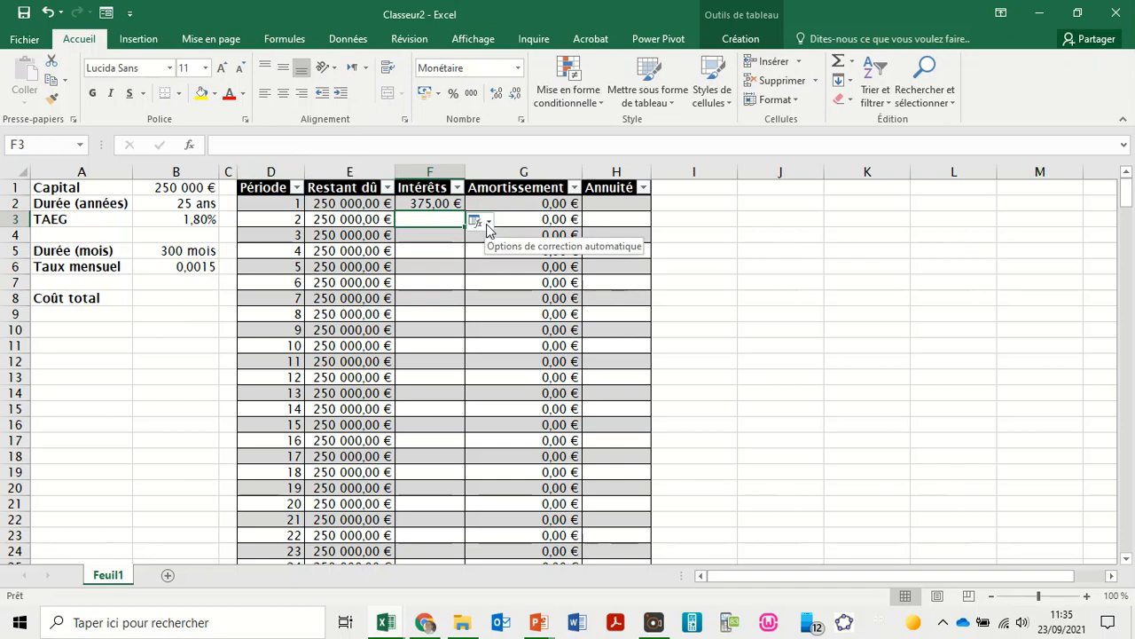
{"action": "left_click", "coordinate": [487, 223]}
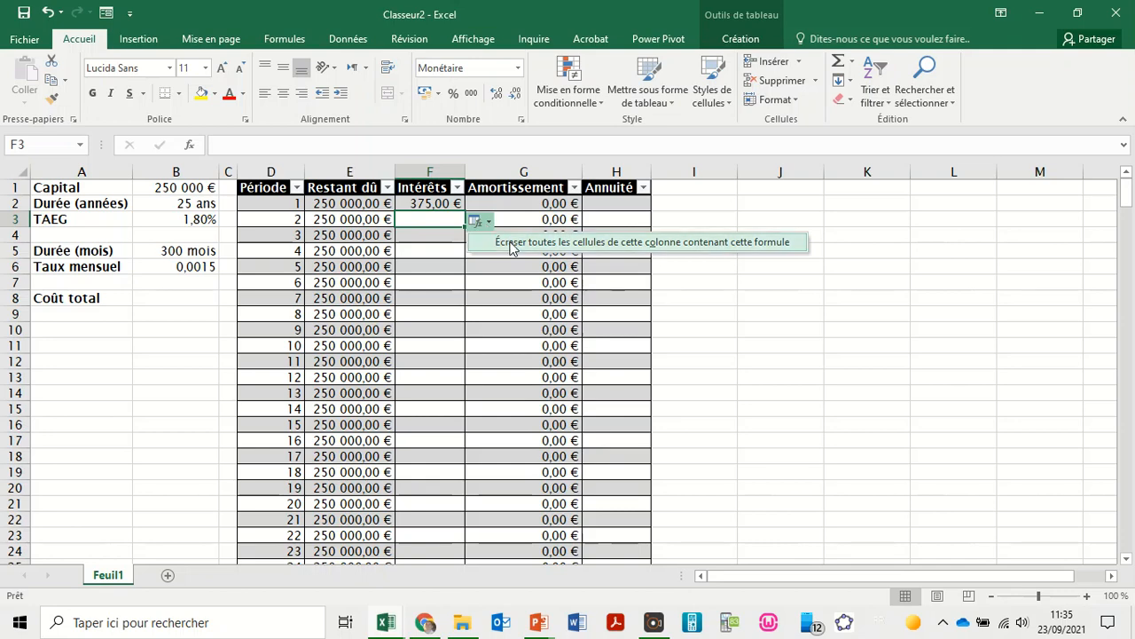
{"action": "left_click", "coordinate": [512, 244]}
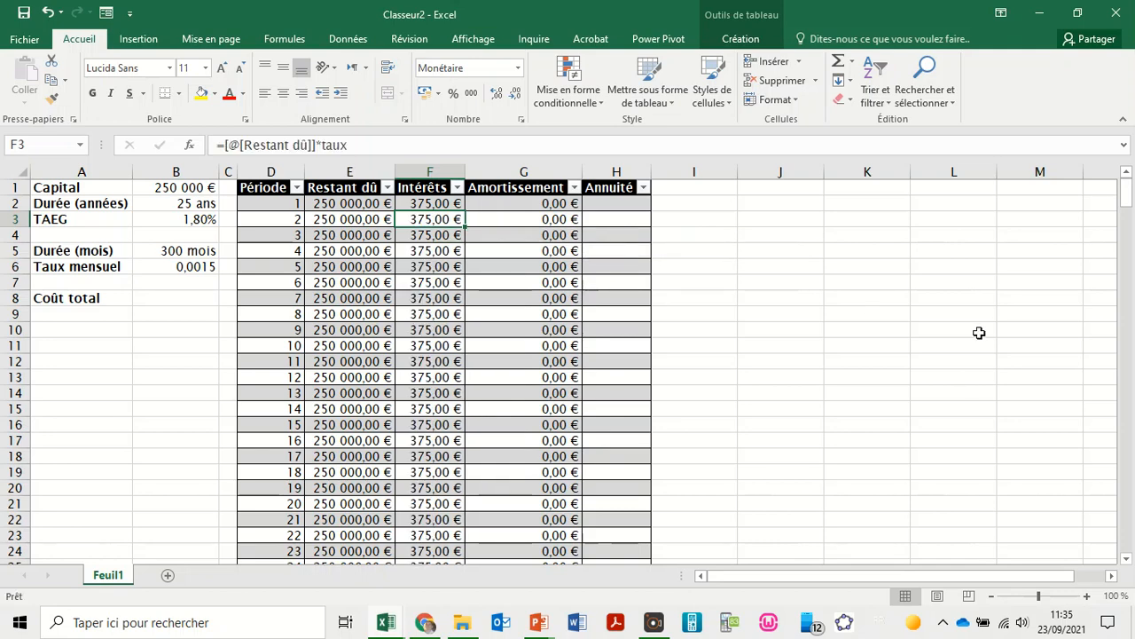
{"action": "left_click_drag", "start_coordinate": [1131, 197], "coordinate": [1091, 175]}
{"action": "left_click", "coordinate": [612, 205]}
{"action": "type", "text": "="}
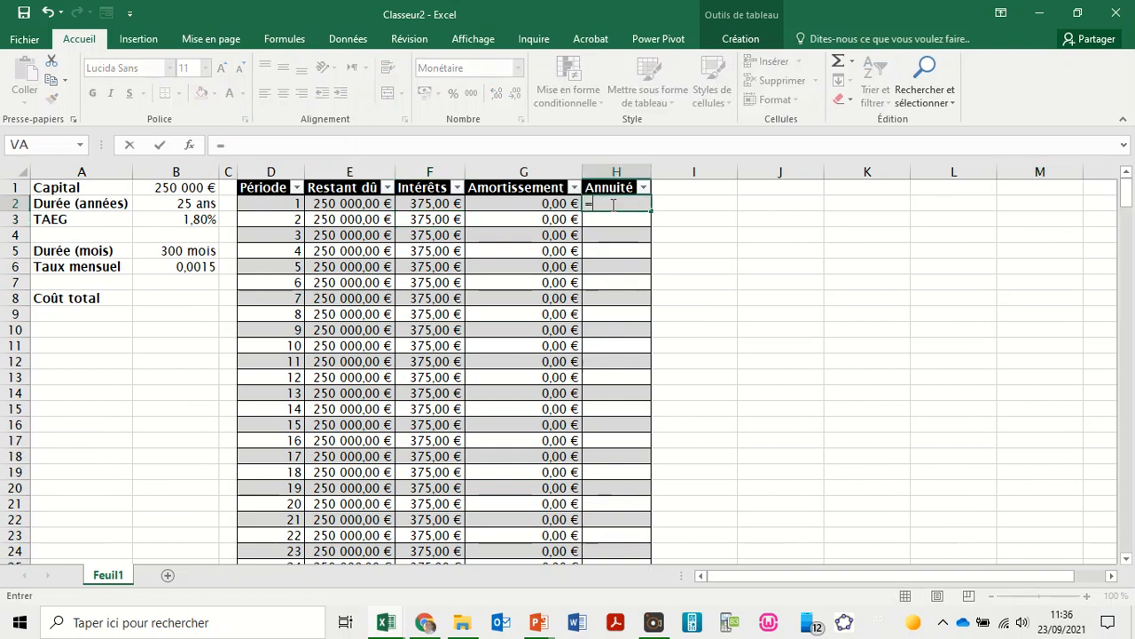
{"action": "left_click", "coordinate": [460, 203]}
{"action": "type", "text": "+"}
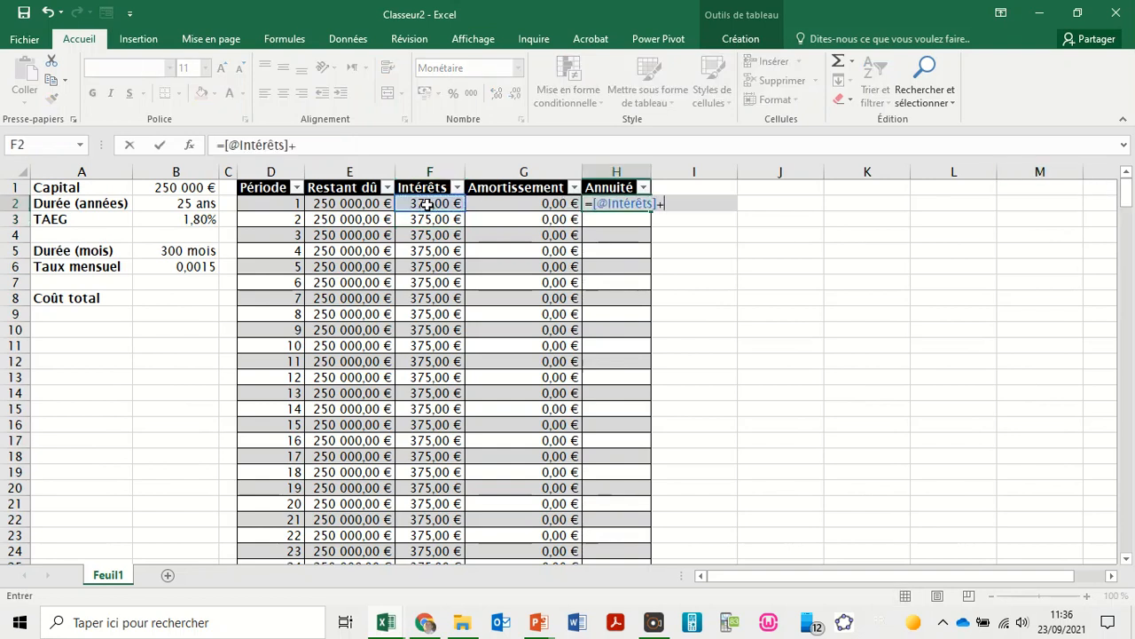
{"action": "left_click", "coordinate": [514, 203]}
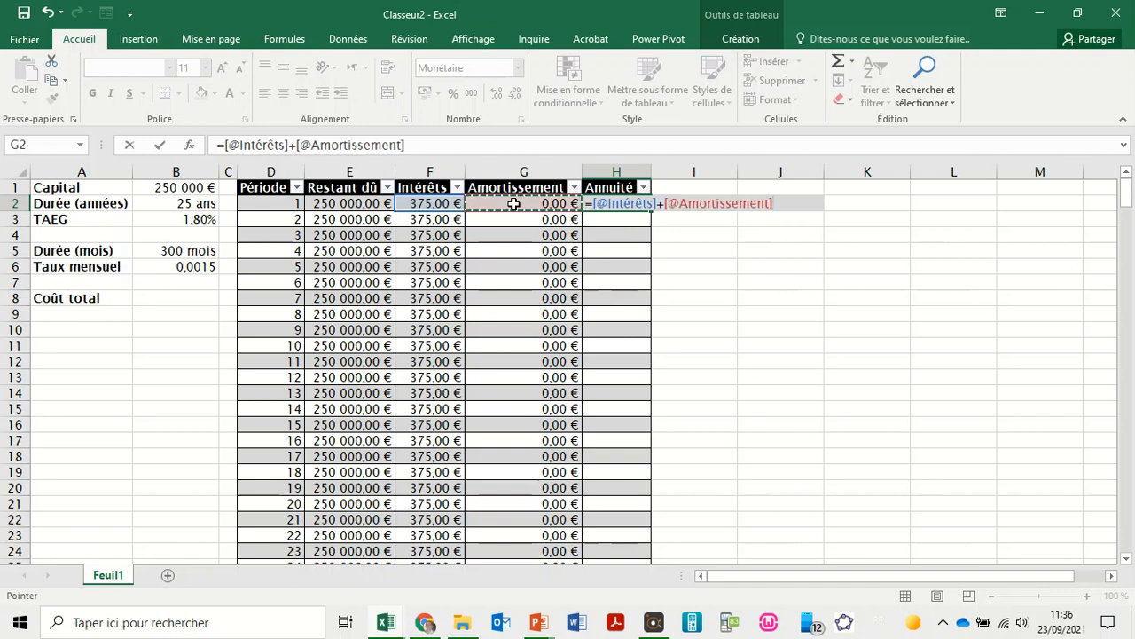
{"action": "key", "text": "Return"}
{"action": "left_click", "coordinate": [663, 221]}
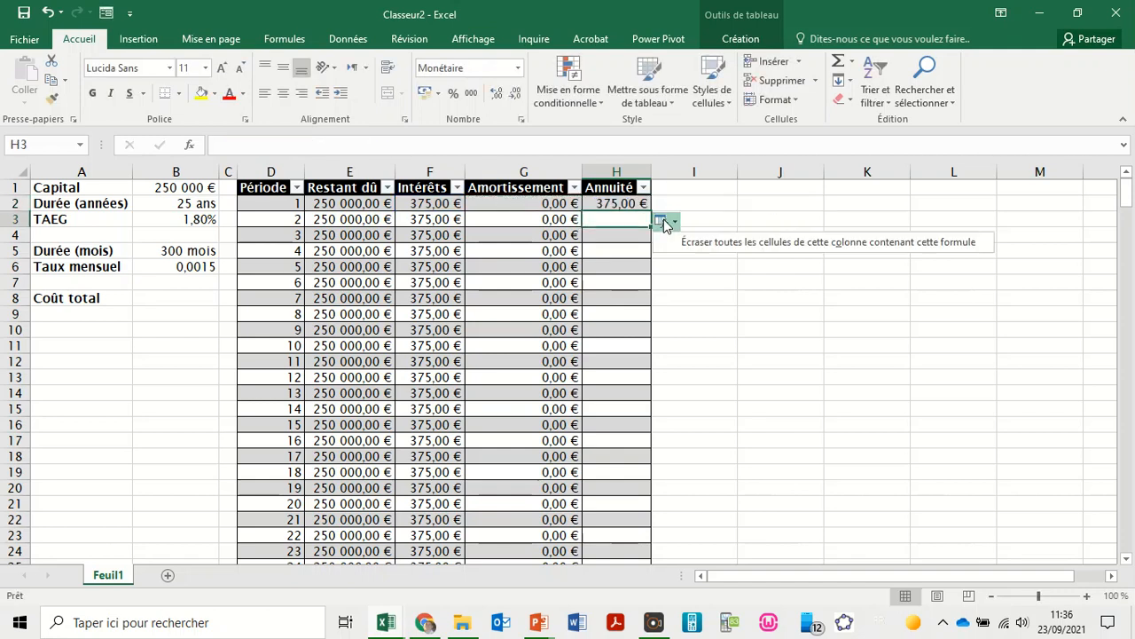
{"action": "left_click", "coordinate": [683, 243]}
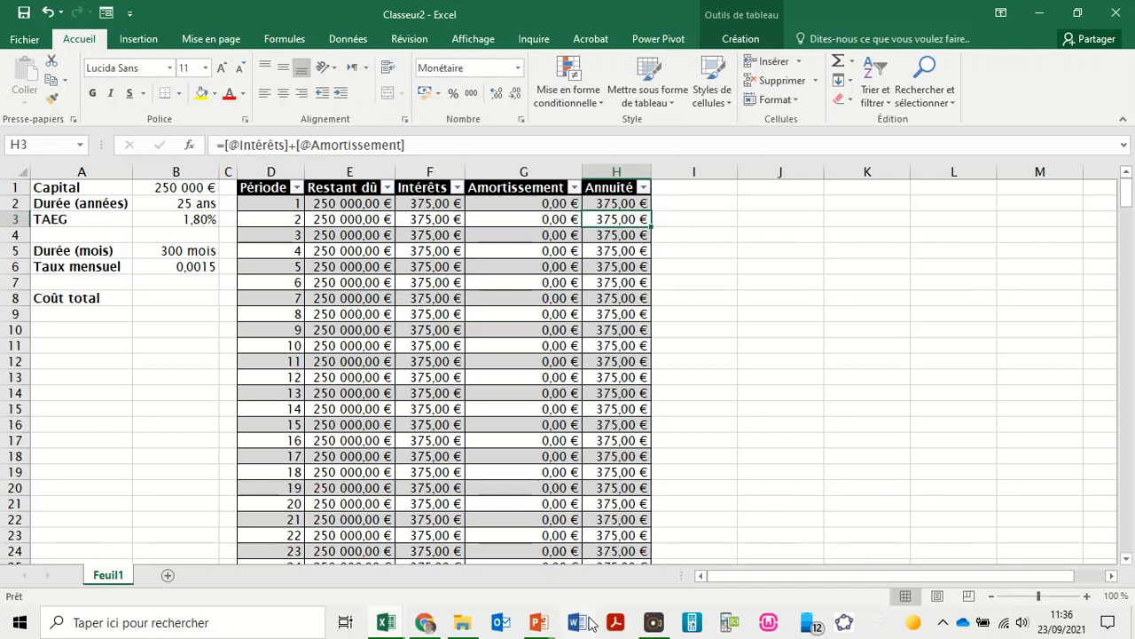
{"action": "left_click", "coordinate": [569, 597]}
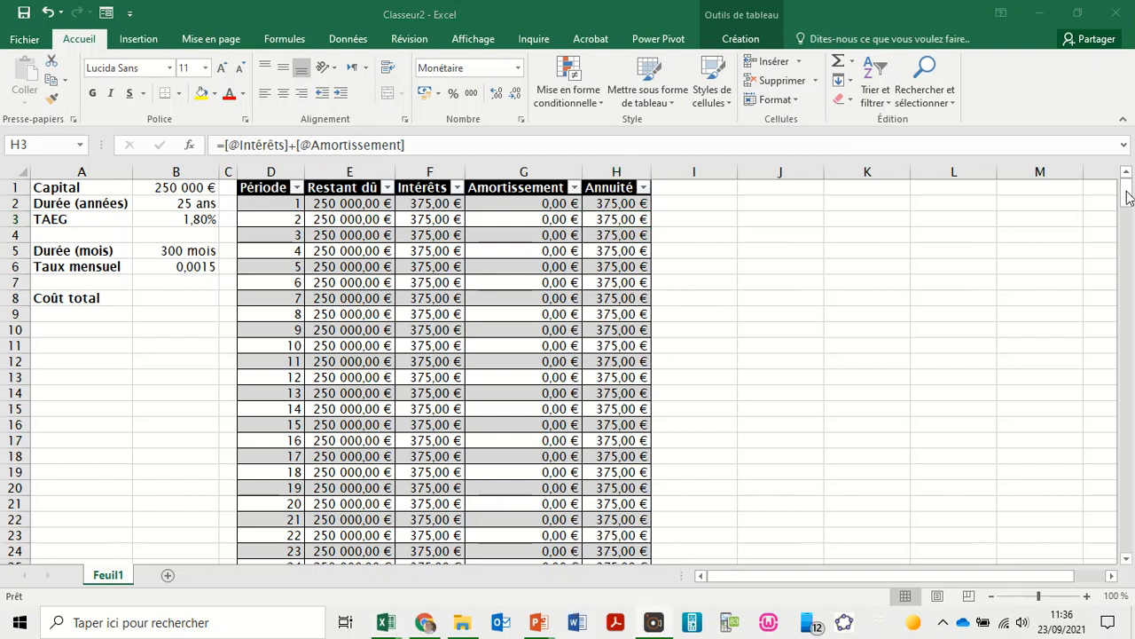
{"action": "left_click", "coordinate": [1129, 197]}
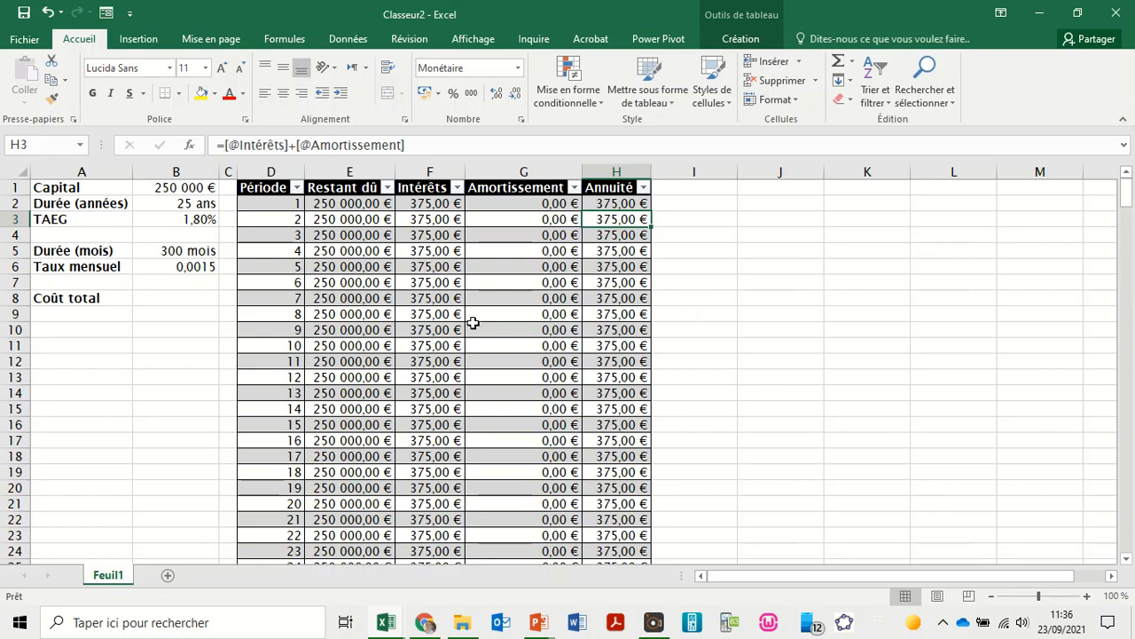
{"action": "left_click", "coordinate": [479, 326]}
Set the period 300 Amortissement, G301, to =[@[Restant dû]] and fit the Annuité column's width to its contents.
{"action": "left_click_drag", "start_coordinate": [1129, 213], "coordinate": [1132, 578]}
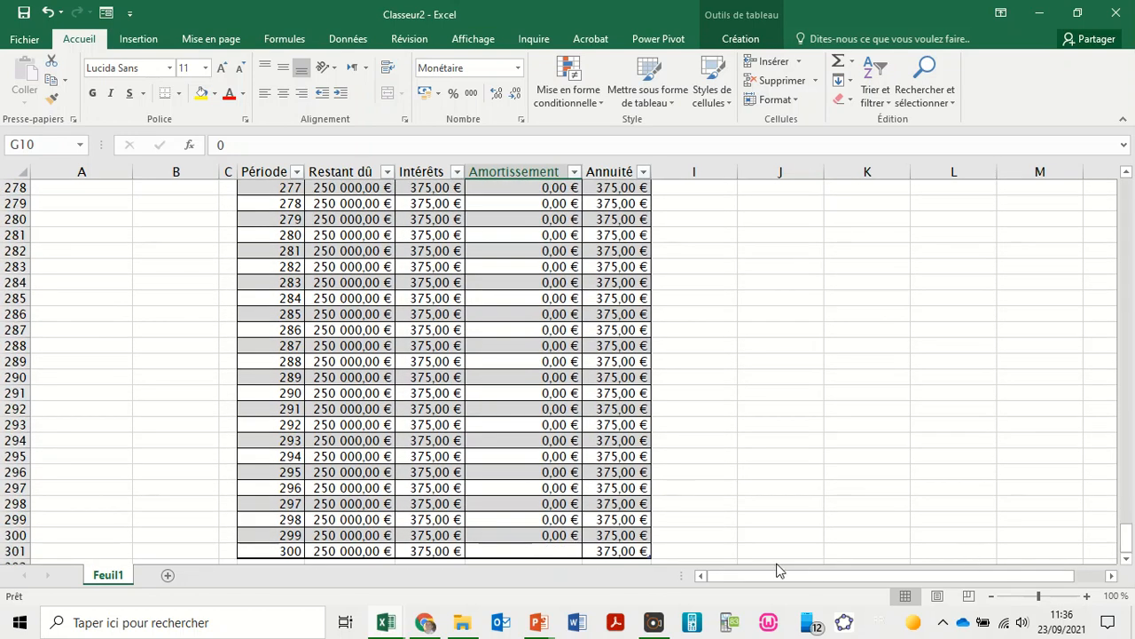
{"action": "left_click", "coordinate": [479, 552]}
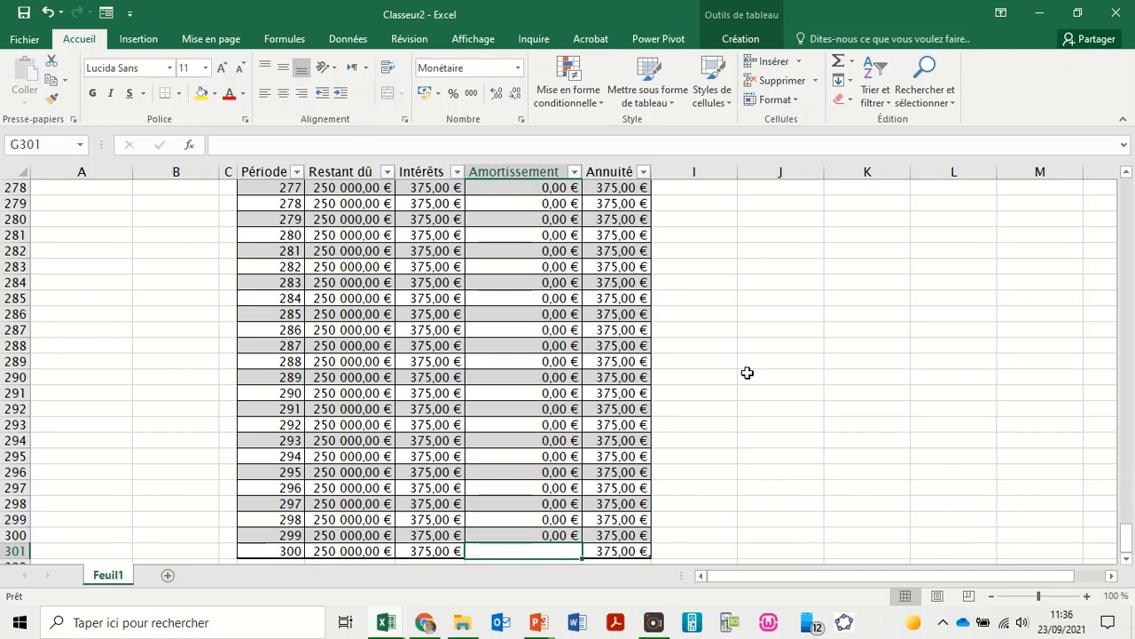
{"action": "key", "text": "Down"}
{"action": "key", "text": "Down"}
{"action": "key", "text": "Down"}
{"action": "key", "text": "Down"}
{"action": "key", "text": "Up"}
{"action": "key", "text": "Up"}
{"action": "key", "text": "Up"}
{"action": "key", "text": "Up"}
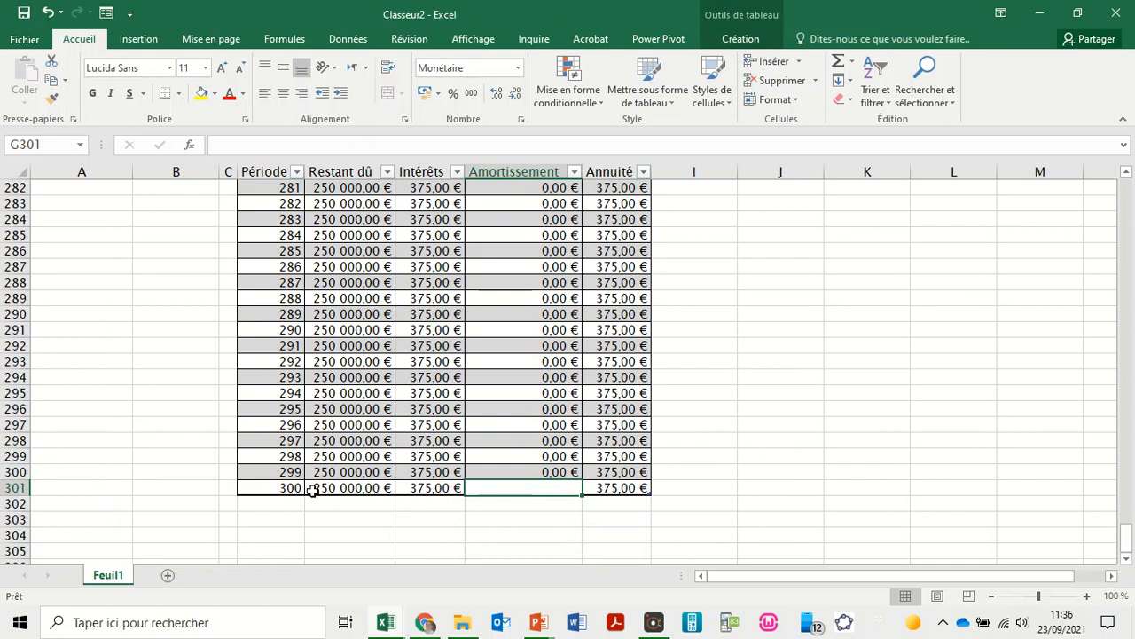
{"action": "type", "text": "="}
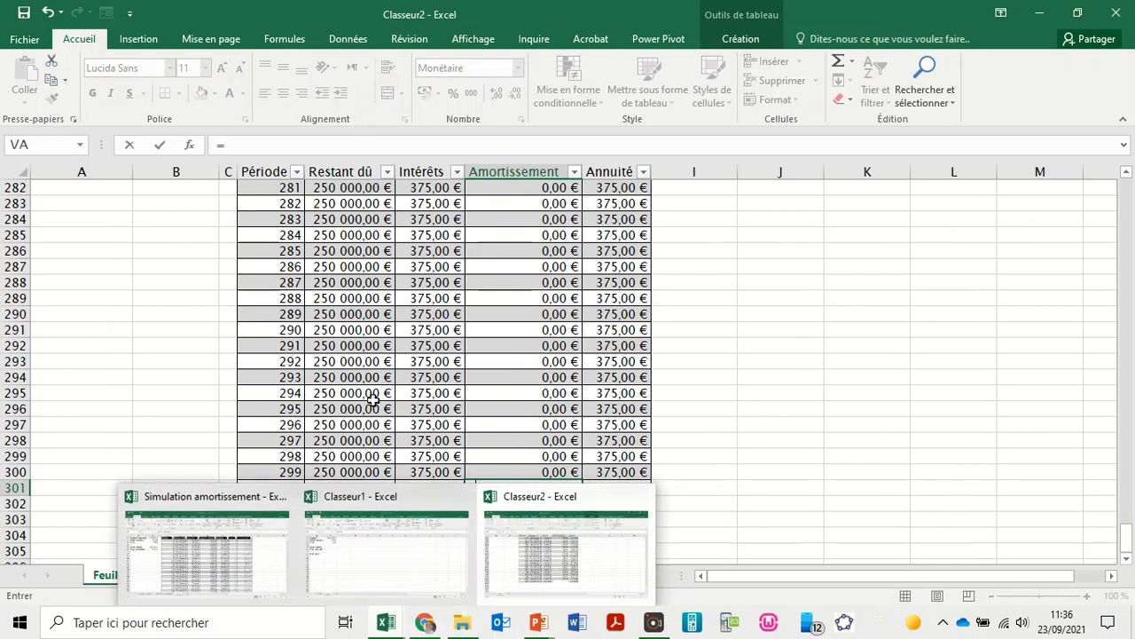
{"action": "left_click", "coordinate": [324, 488]}
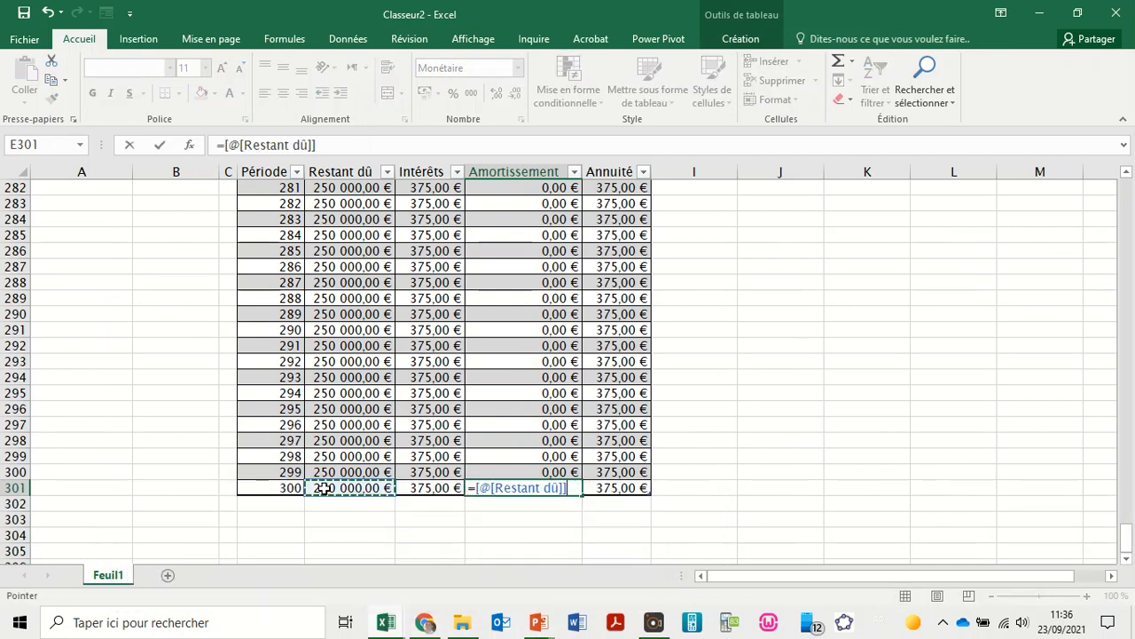
{"action": "key", "text": "Return"}
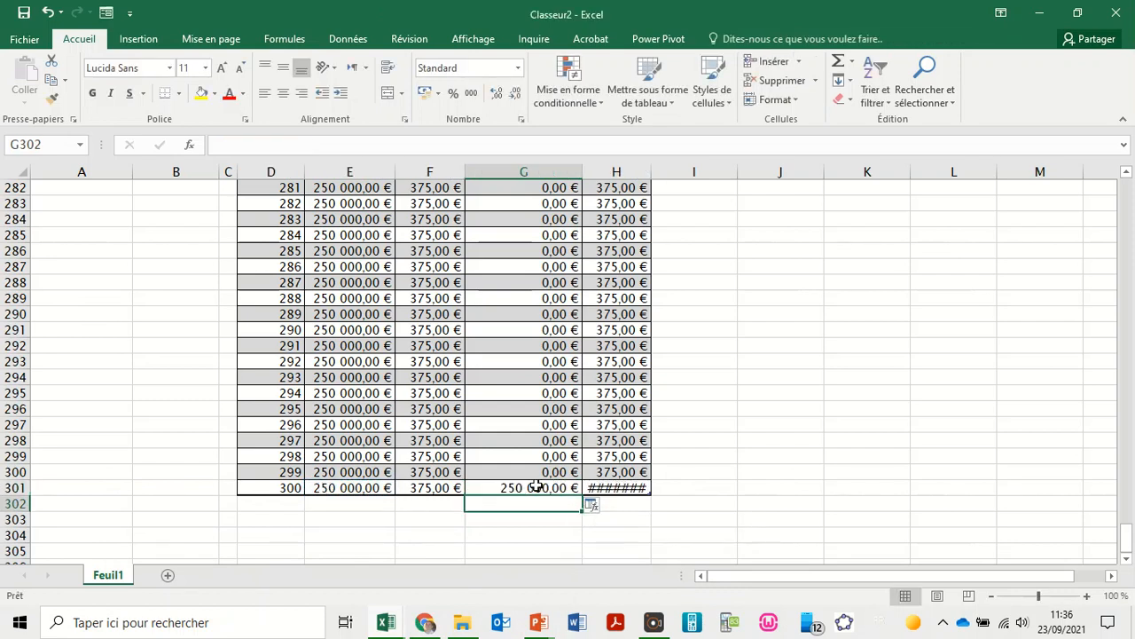
{"action": "double_click", "coordinate": [653, 172]}
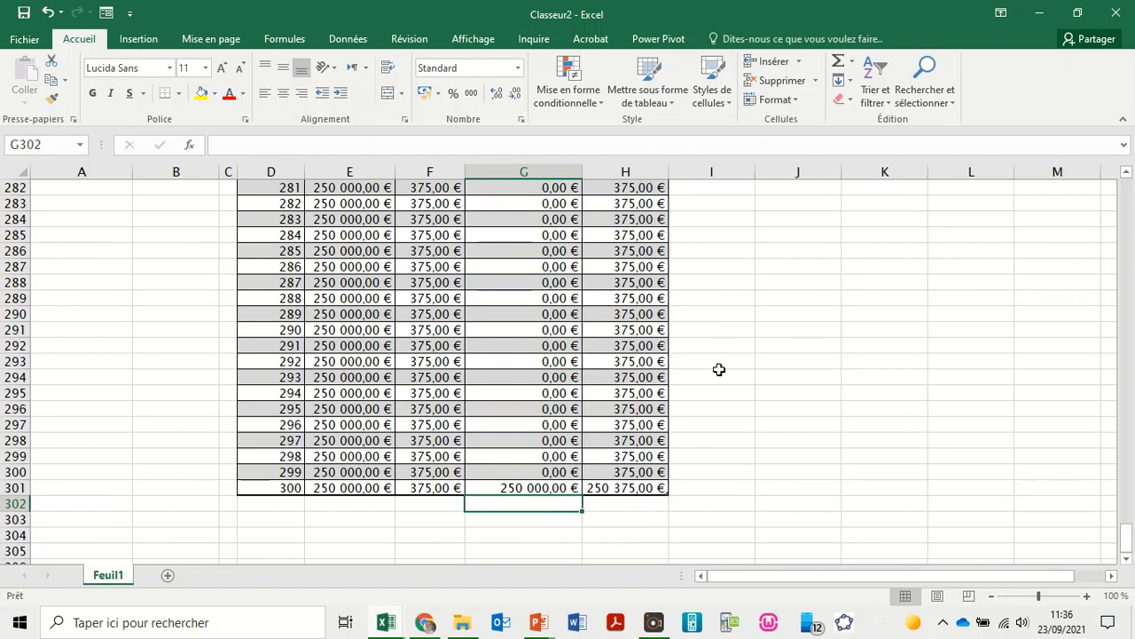
Add a total row to the tab_amortissement table.
{"action": "left_click", "coordinate": [612, 488]}
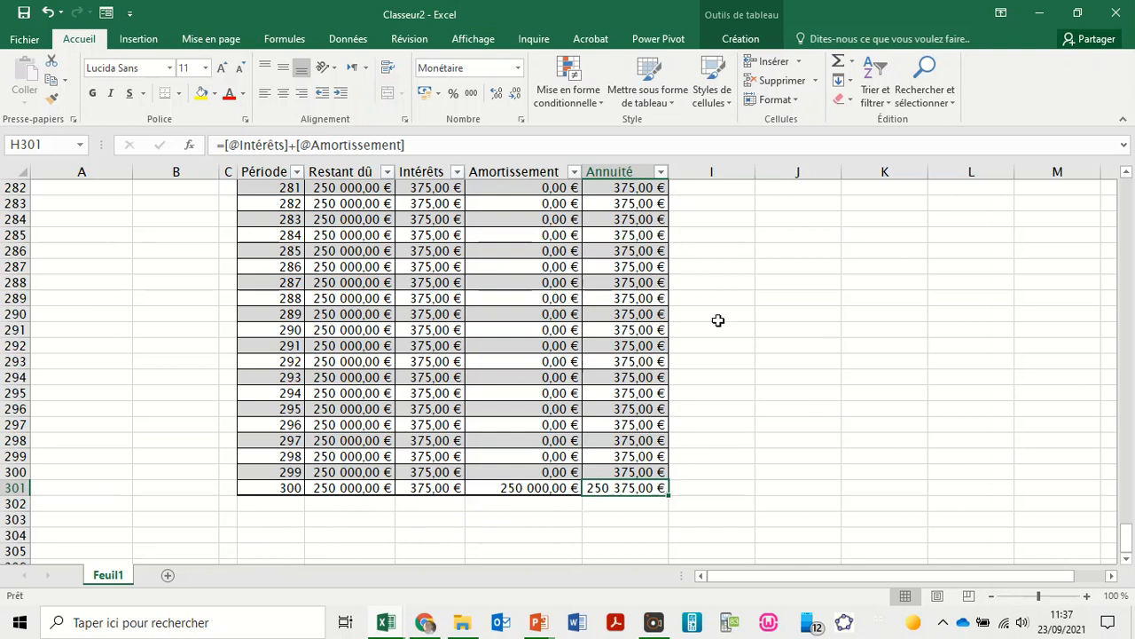
{"action": "left_click", "coordinate": [733, 41]}
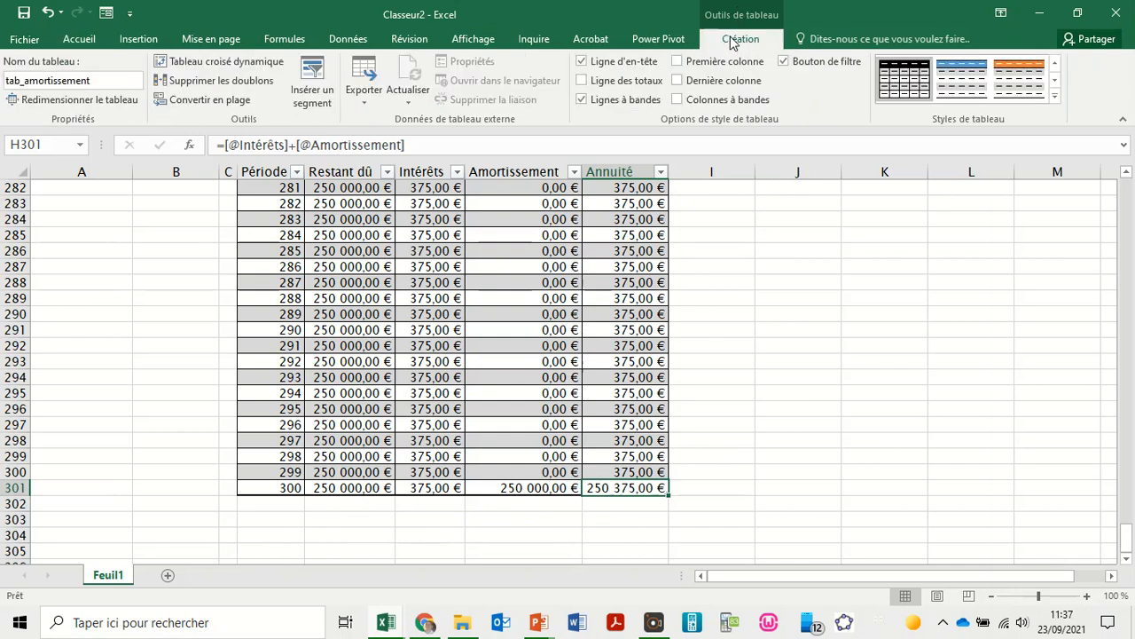
{"action": "left_click", "coordinate": [581, 80]}
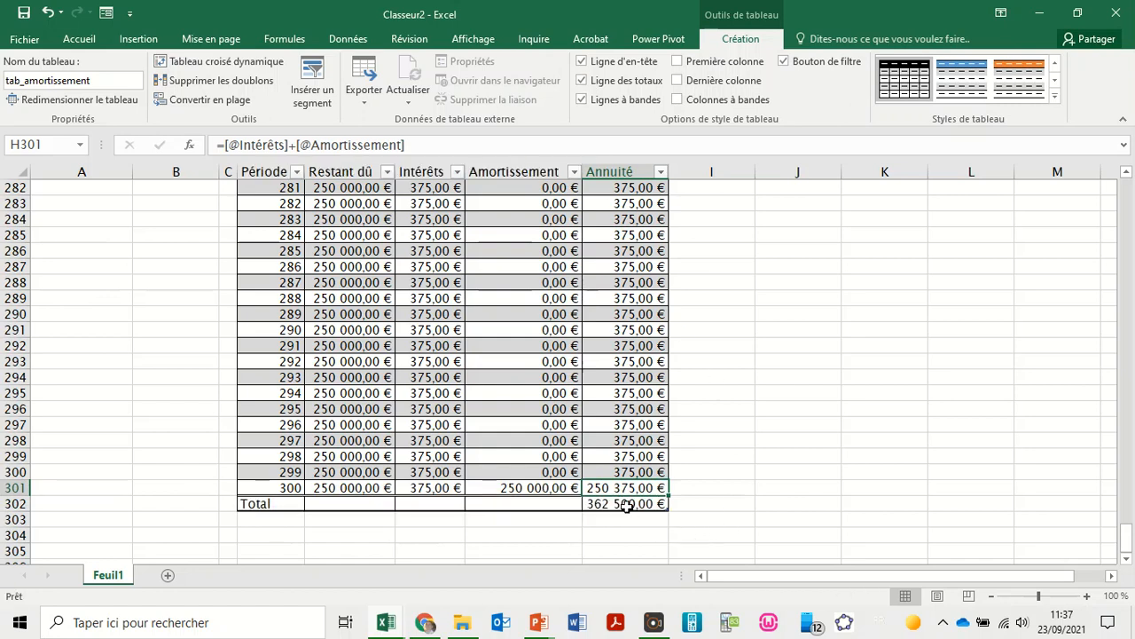
Show the sum (Somme) of the Intérêts column in the total row and fit that column's width to its contents.
{"action": "left_click", "coordinate": [430, 503]}
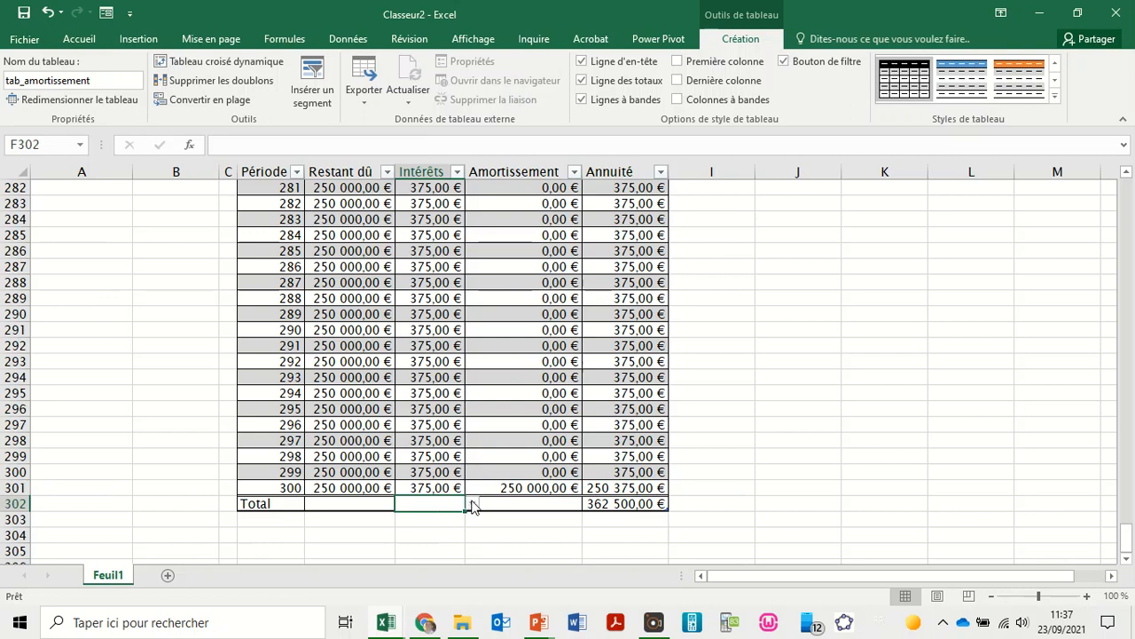
{"action": "left_click", "coordinate": [471, 504]}
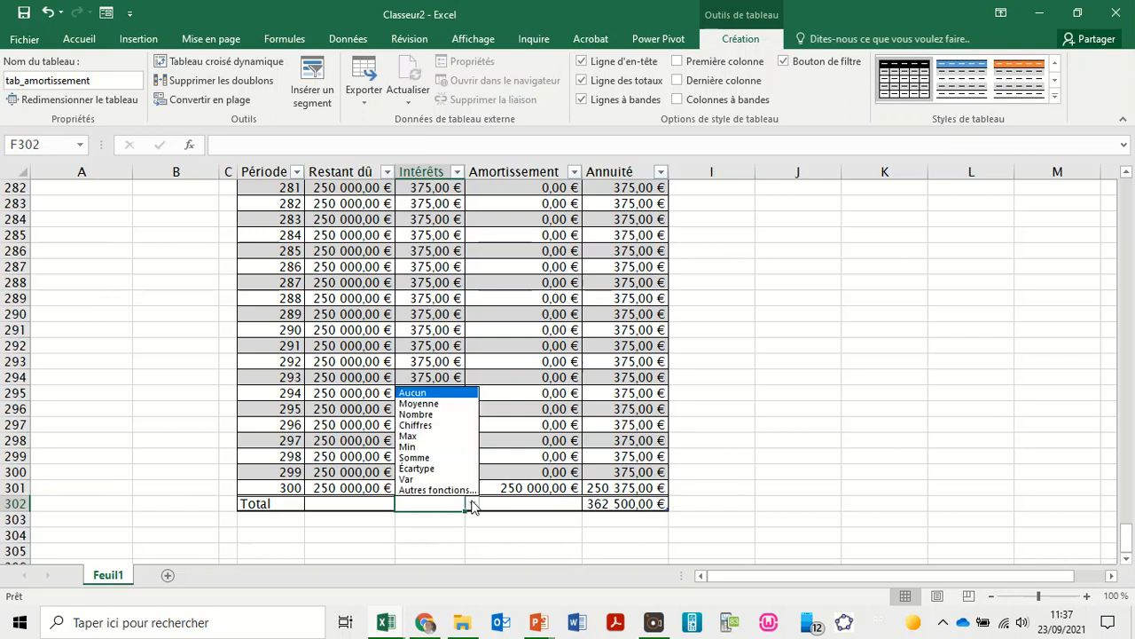
{"action": "left_click", "coordinate": [428, 457]}
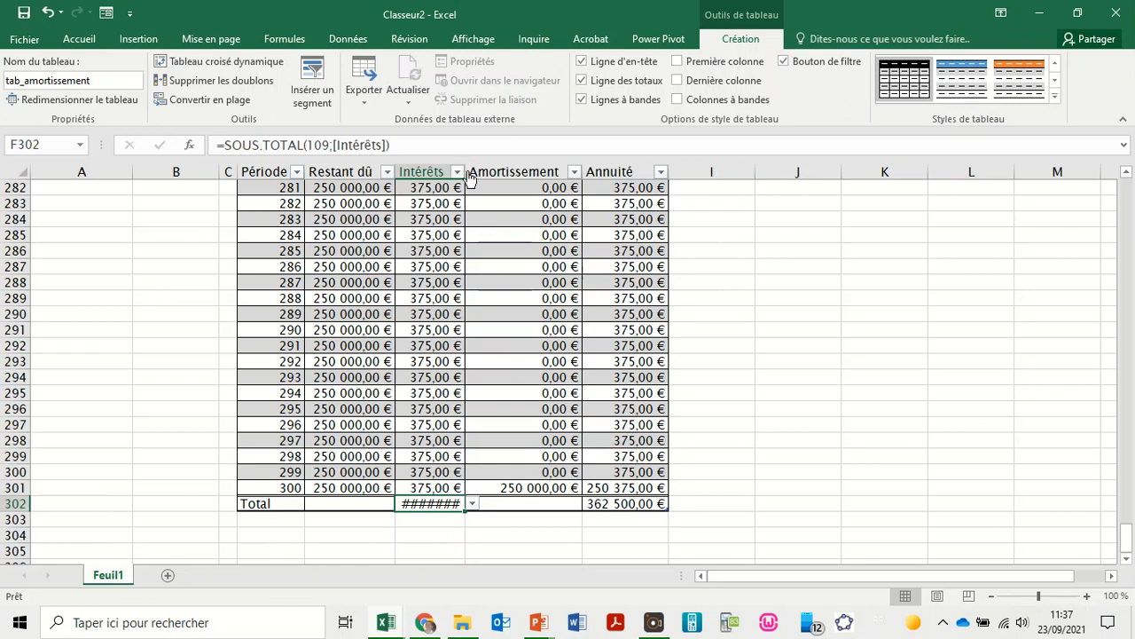
{"action": "double_click", "coordinate": [466, 171]}
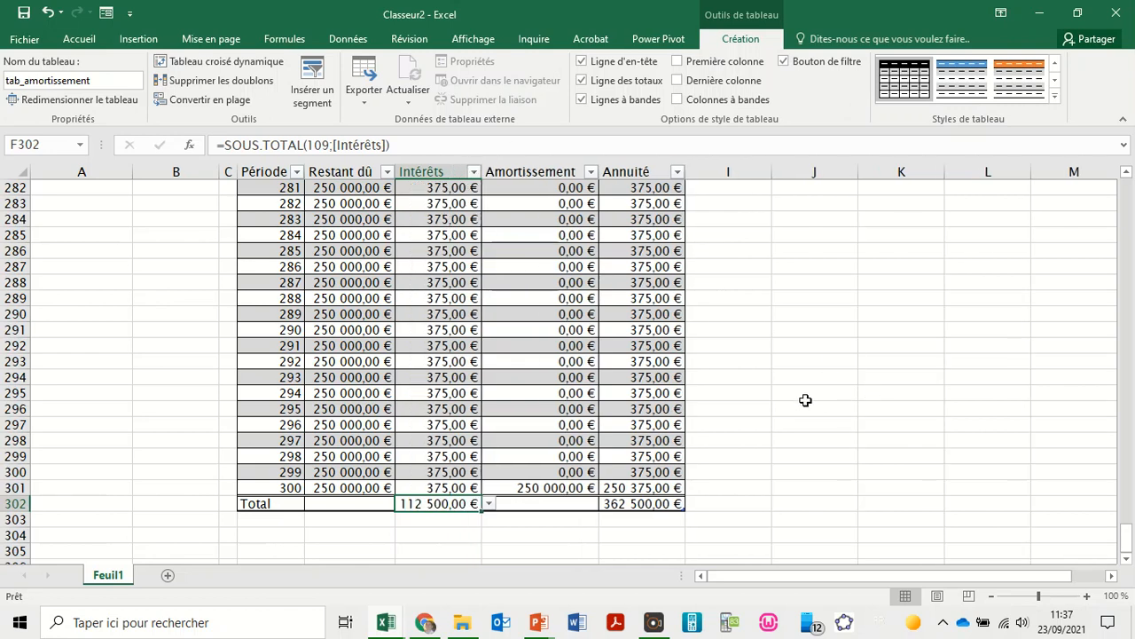
{"action": "left_click", "coordinate": [806, 400]}
{"action": "left_click", "coordinate": [426, 503]}
Set Coût total in B8 to the Intérêts total with =tab_amortissement[[#Totaux];[Intérêts]].
{"action": "left_click_drag", "start_coordinate": [1130, 537], "coordinate": [1127, 191]}
{"action": "left_click", "coordinate": [159, 300]}
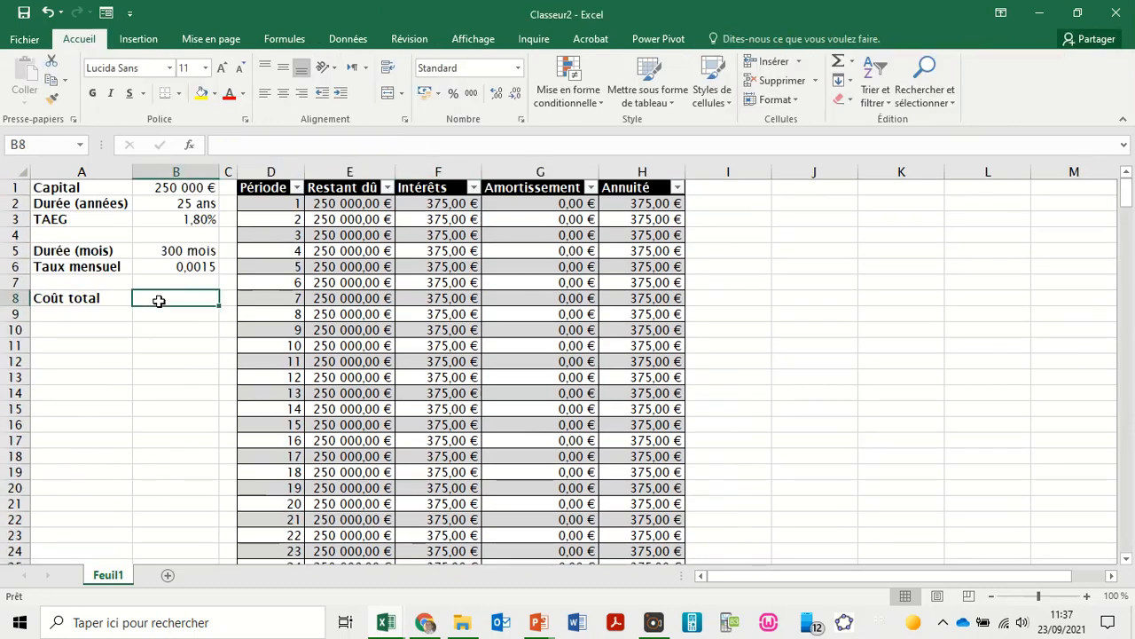
{"action": "type", "text": "="}
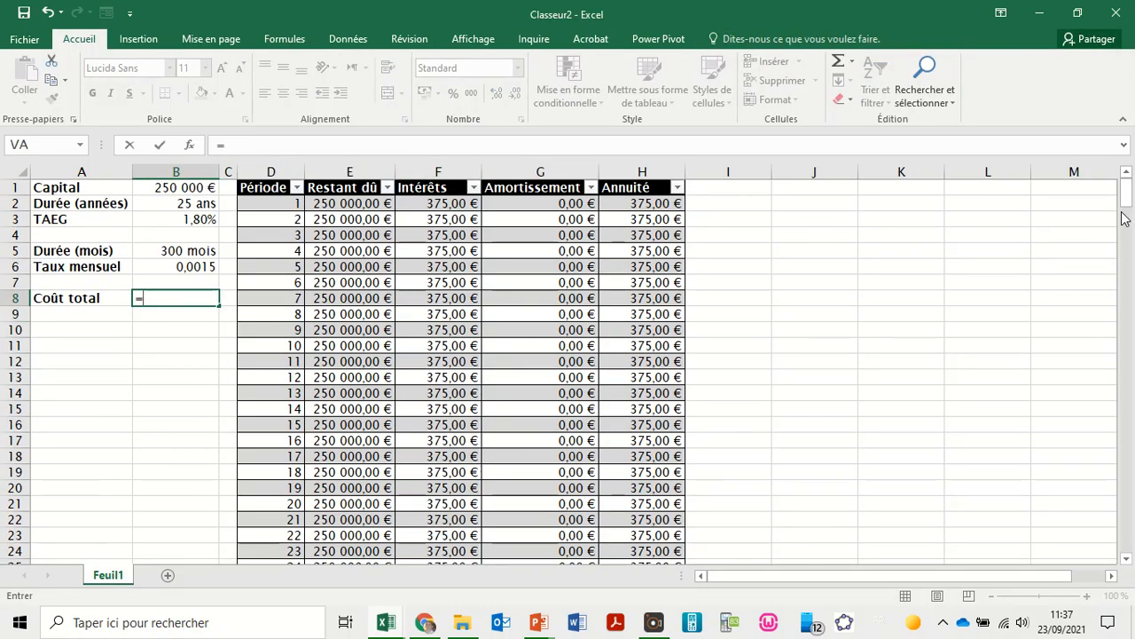
{"action": "left_click_drag", "start_coordinate": [1124, 203], "coordinate": [1111, 614]}
{"action": "left_click", "coordinate": [427, 537]}
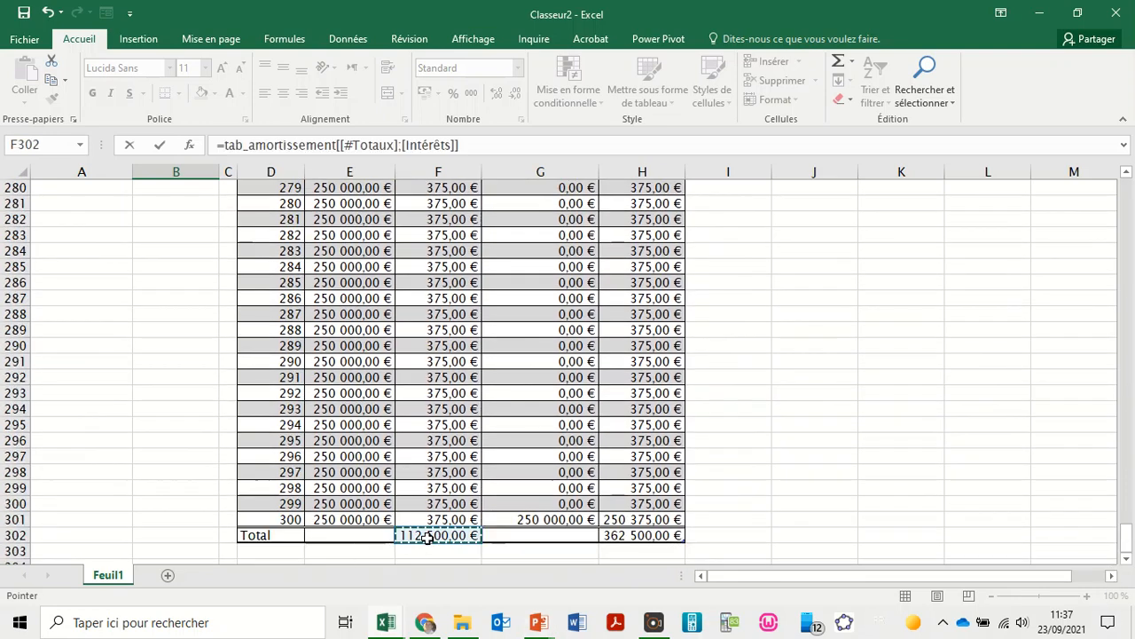
{"action": "key", "text": "Return"}
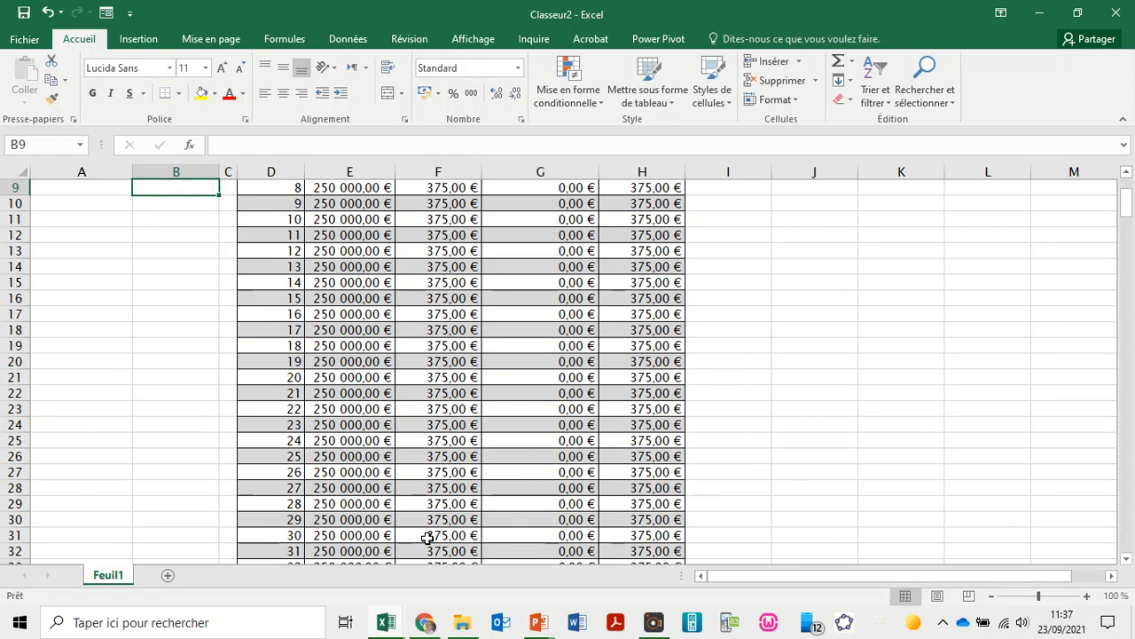
Format the Coût total value in B8 as Monétaire.
{"action": "key", "text": "Up"}
{"action": "key", "text": "Up"}
{"action": "key", "text": "Up"}
{"action": "key", "text": "Up"}
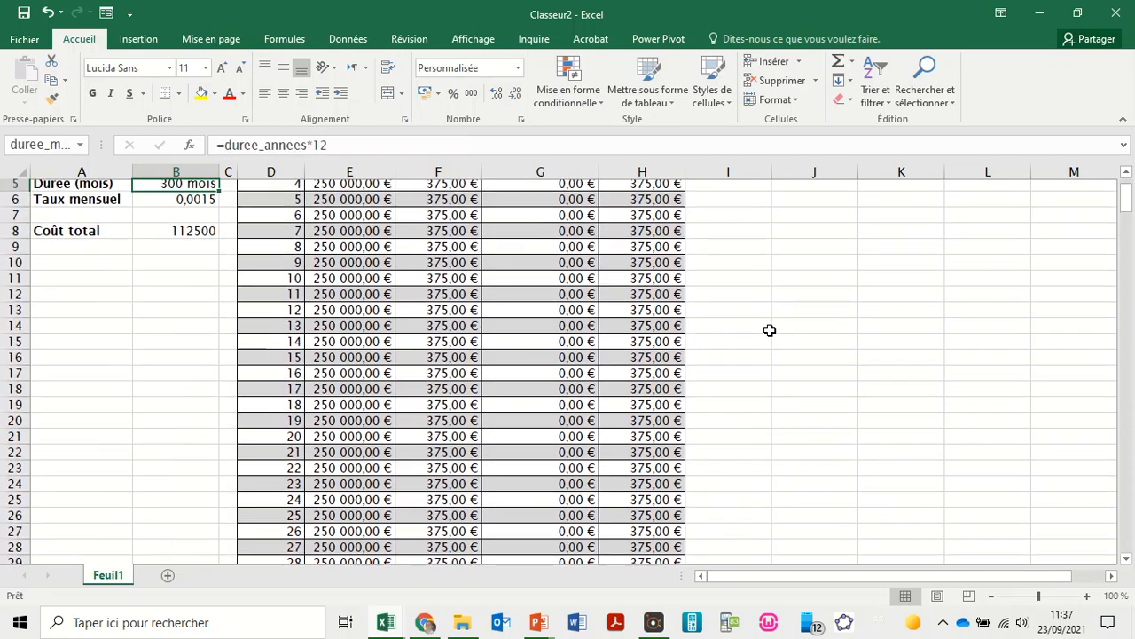
{"action": "key", "text": "Down"}
{"action": "key", "text": "Down"}
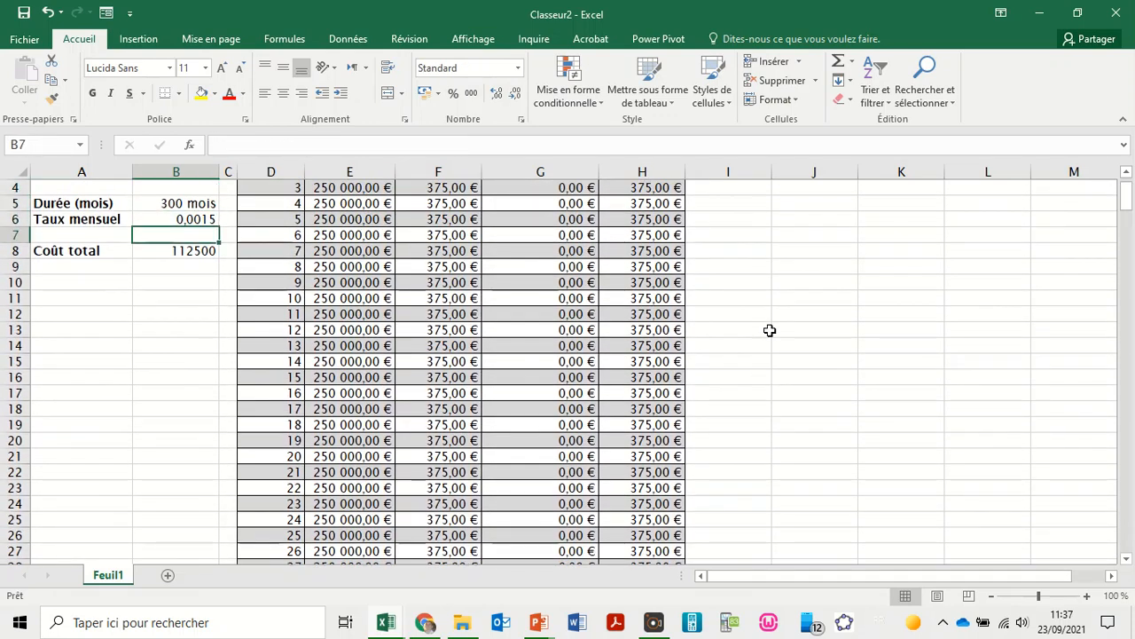
{"action": "key", "text": "Down"}
{"action": "left_click", "coordinate": [518, 69]}
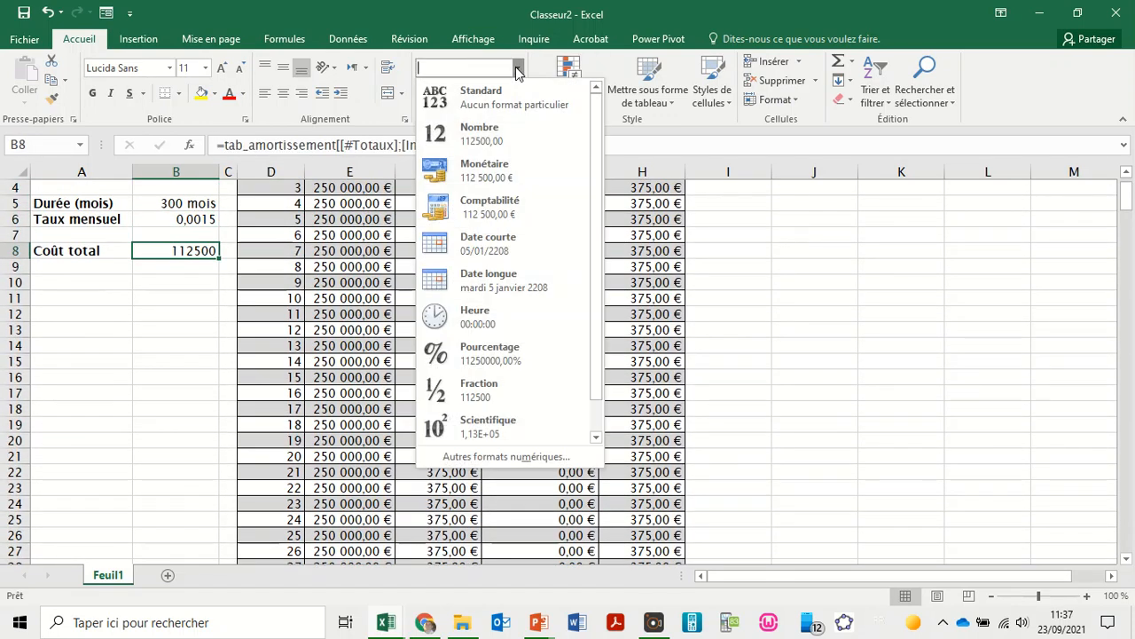
{"action": "left_click", "coordinate": [481, 176]}
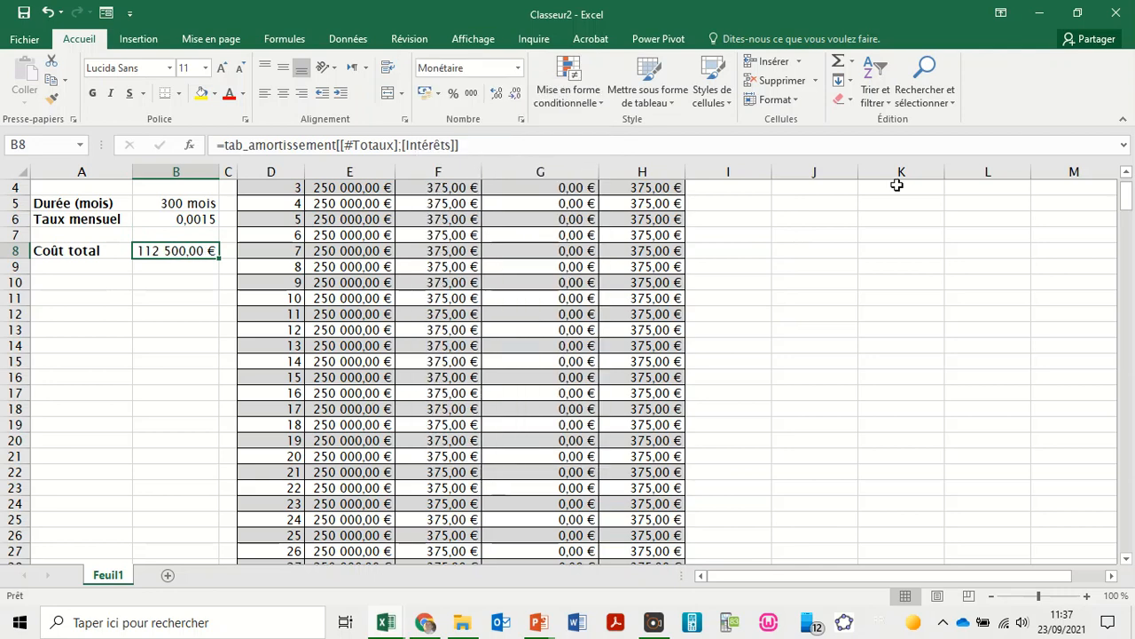
{"action": "left_click", "coordinate": [1127, 173]}
{"action": "left_click", "coordinate": [1127, 173]}
{"action": "left_click", "coordinate": [1127, 173]}
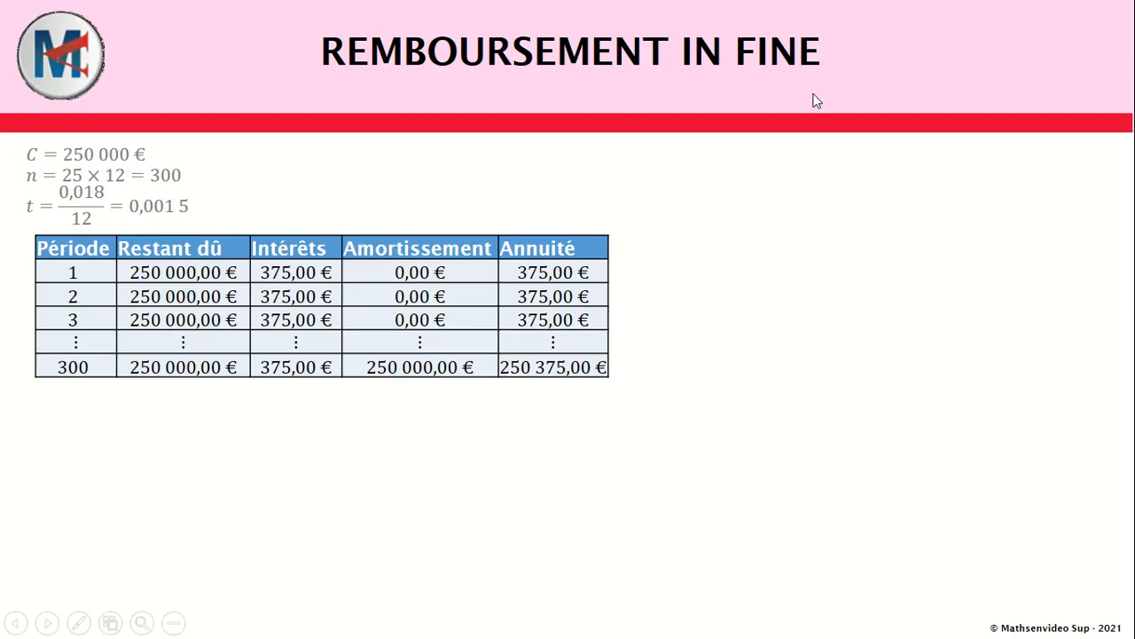
{"action": "left_click", "coordinate": [761, 268]}
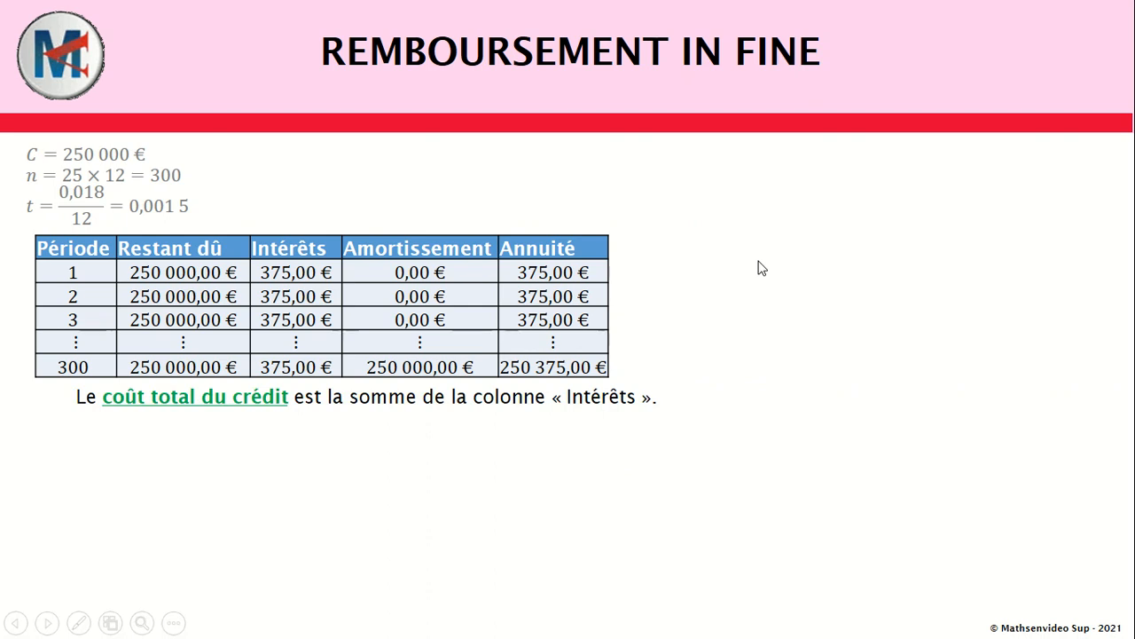
{"action": "left_click", "coordinate": [759, 261]}
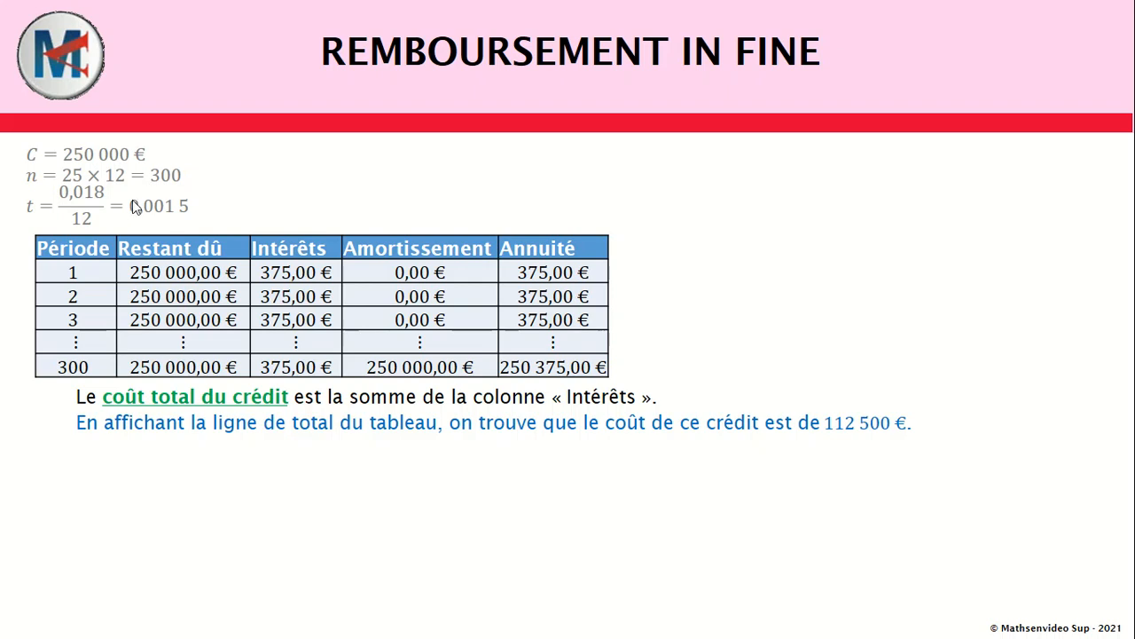
{"action": "left_click", "coordinate": [313, 463]}
{"action": "left_click", "coordinate": [312, 463]}
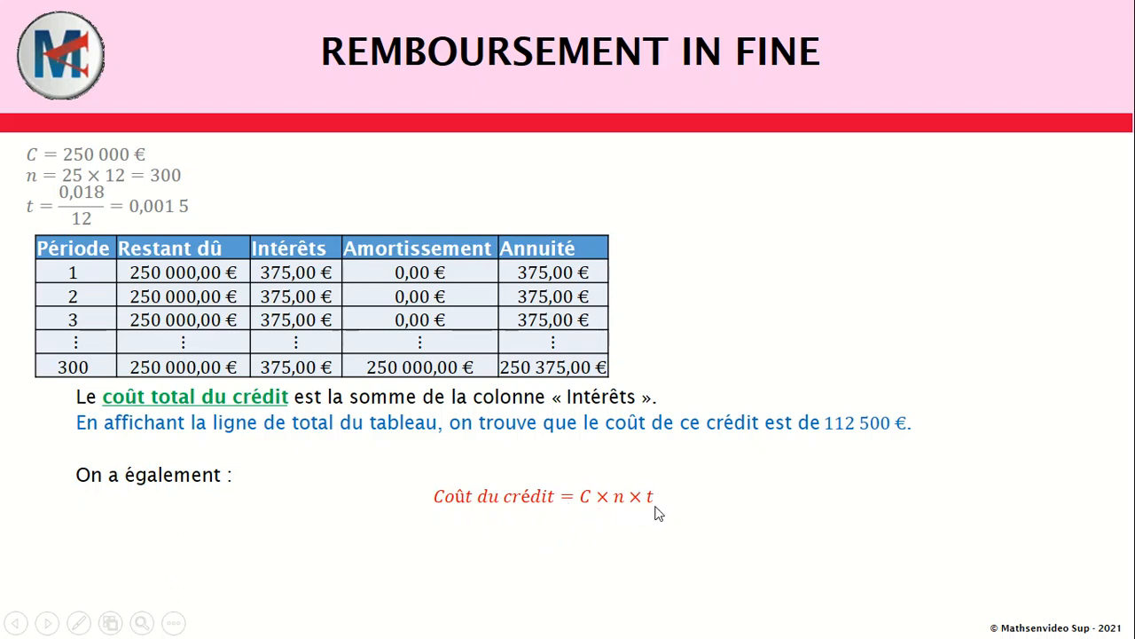
{"action": "left_click", "coordinate": [701, 506]}
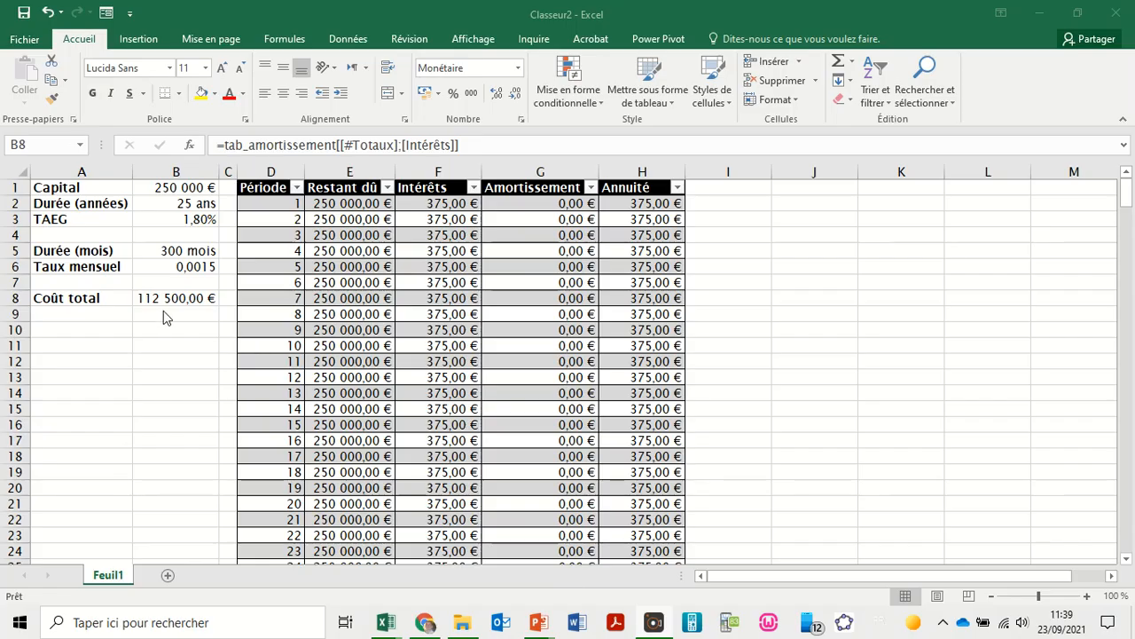
Calculate the credit cost directly in B9, below Coût total, as =capital*duree_mois*taux.
{"action": "left_click", "coordinate": [160, 303]}
{"action": "left_click", "coordinate": [162, 314]}
{"action": "type", "text": "="}
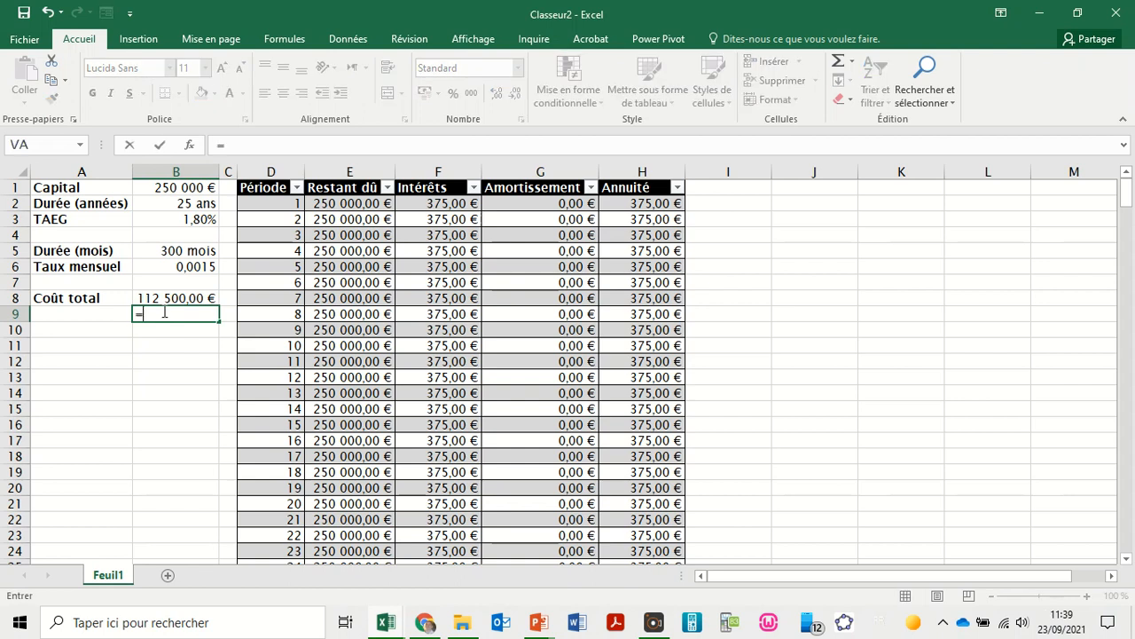
{"action": "type", "text": "c"}
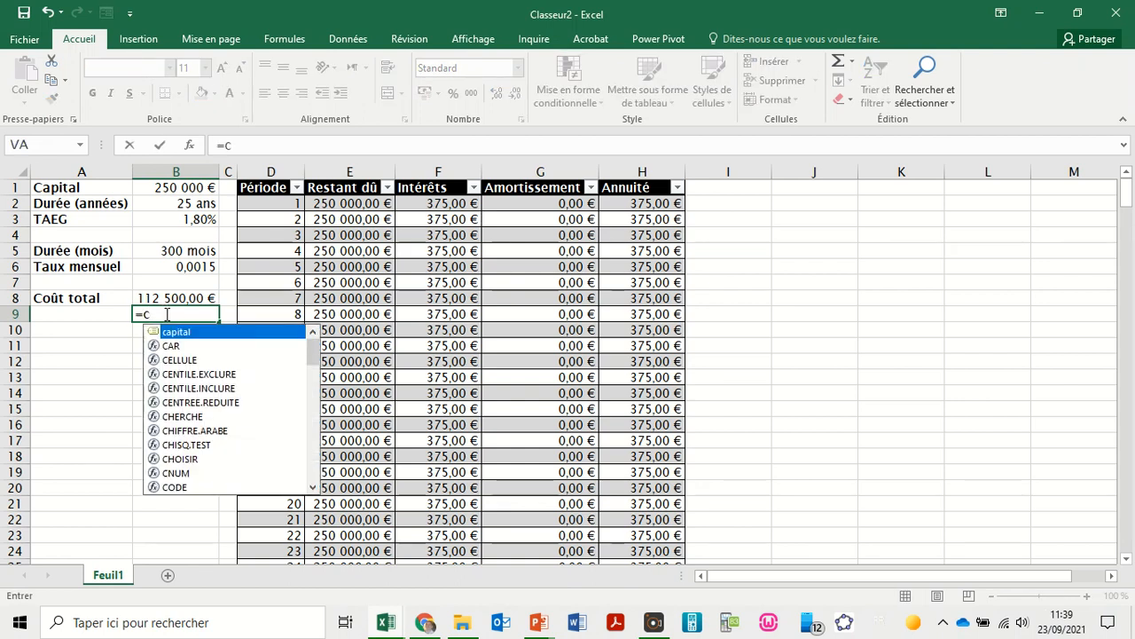
{"action": "double_click", "coordinate": [174, 330]}
{"action": "type", "text": "*"}
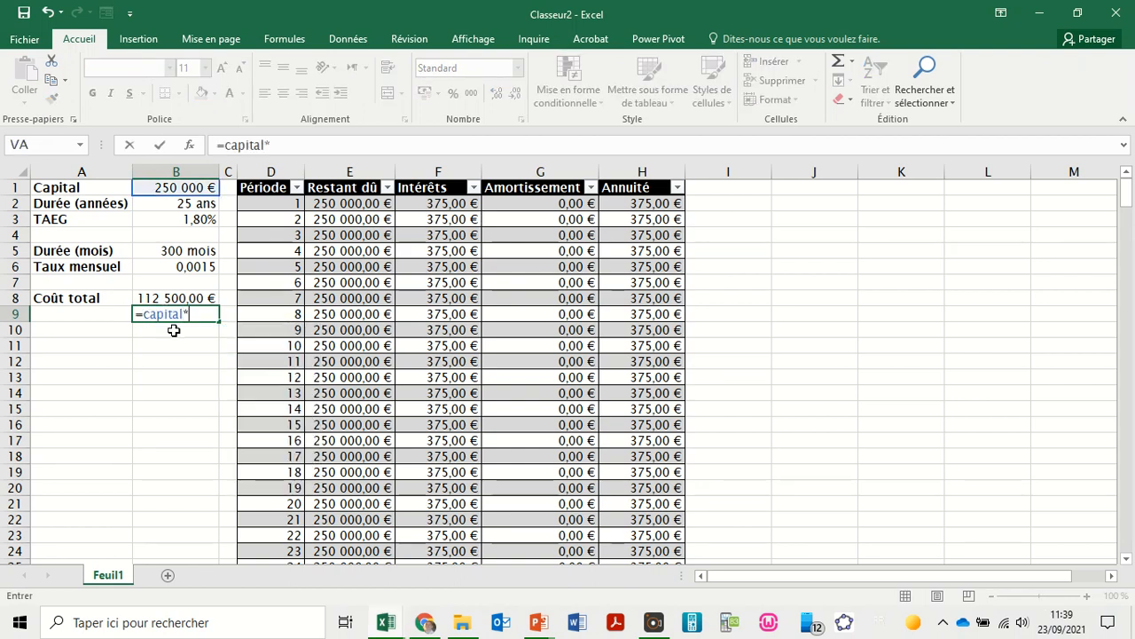
{"action": "left_click", "coordinate": [175, 251]}
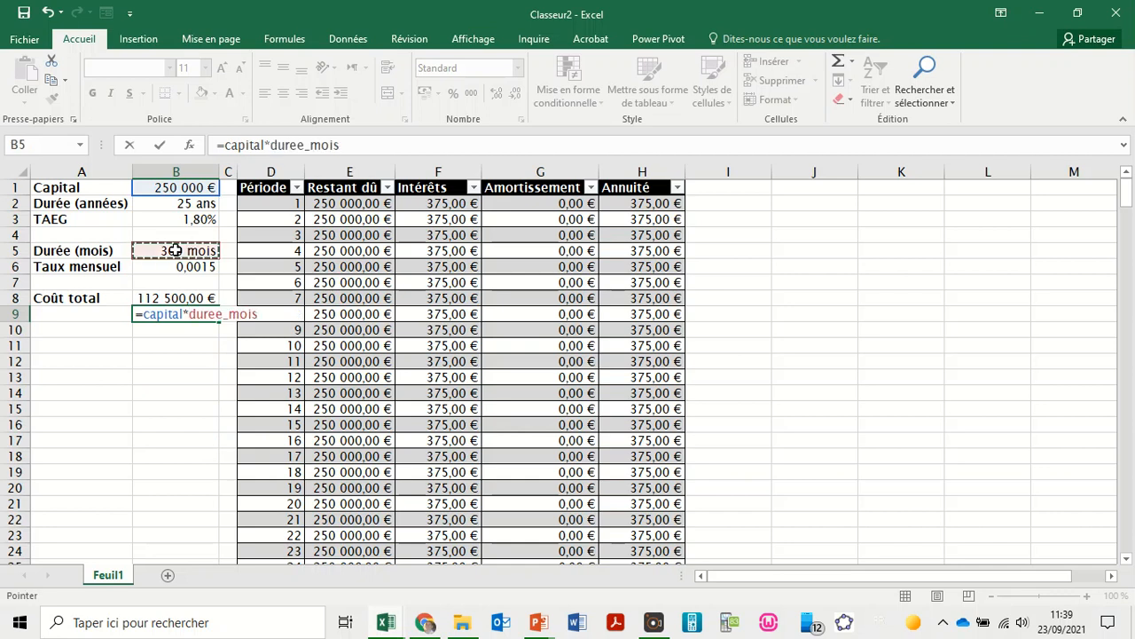
{"action": "type", "text": "*"}
{"action": "left_click", "coordinate": [178, 269]}
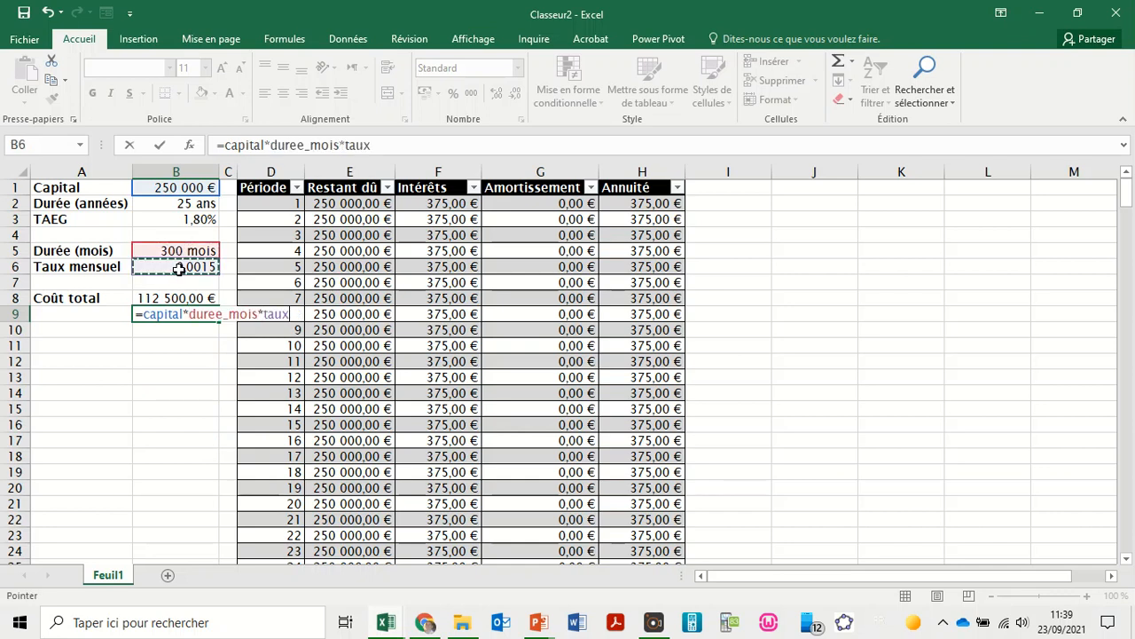
{"action": "key", "text": "Return"}
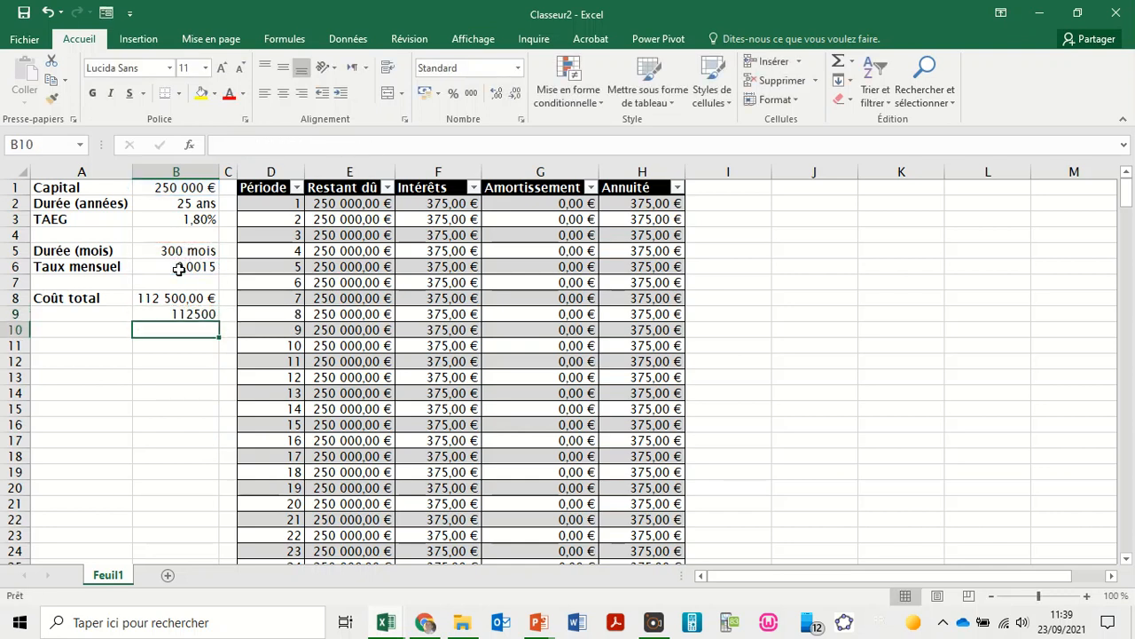
Format the credit cost in B9 as Monétaire.
{"action": "left_click", "coordinate": [181, 315]}
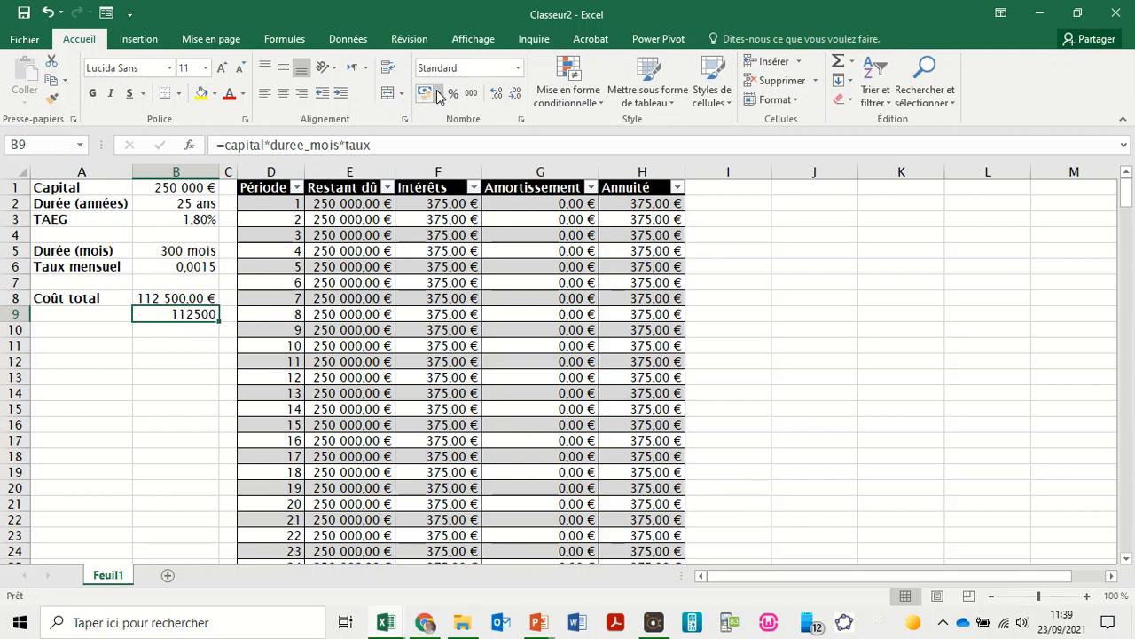
{"action": "left_click", "coordinate": [518, 69]}
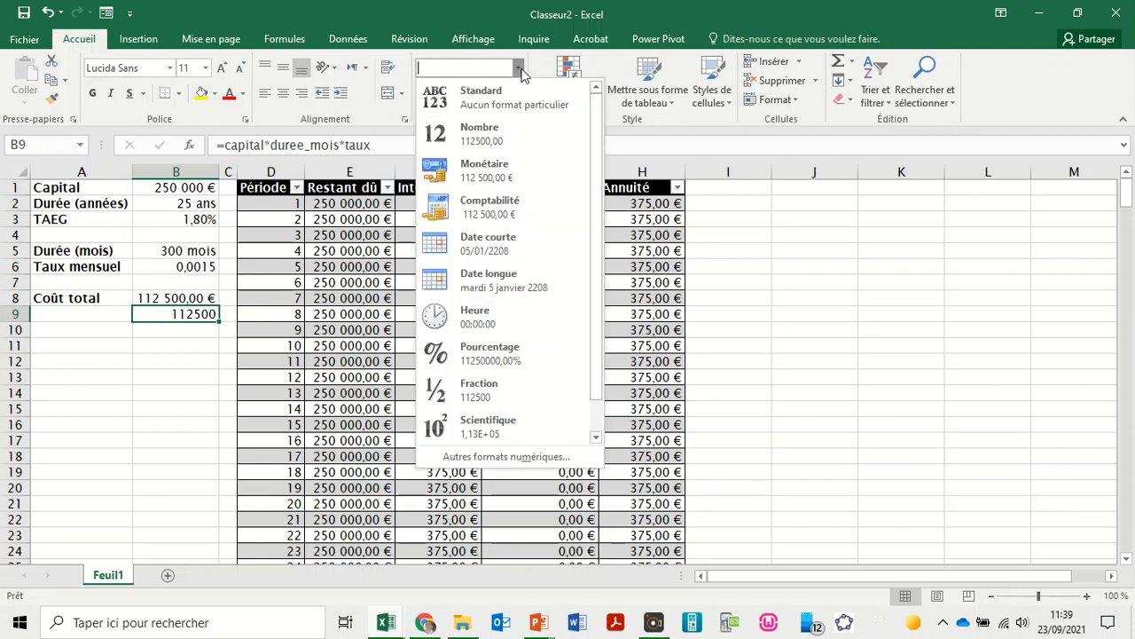
{"action": "left_click", "coordinate": [512, 171]}
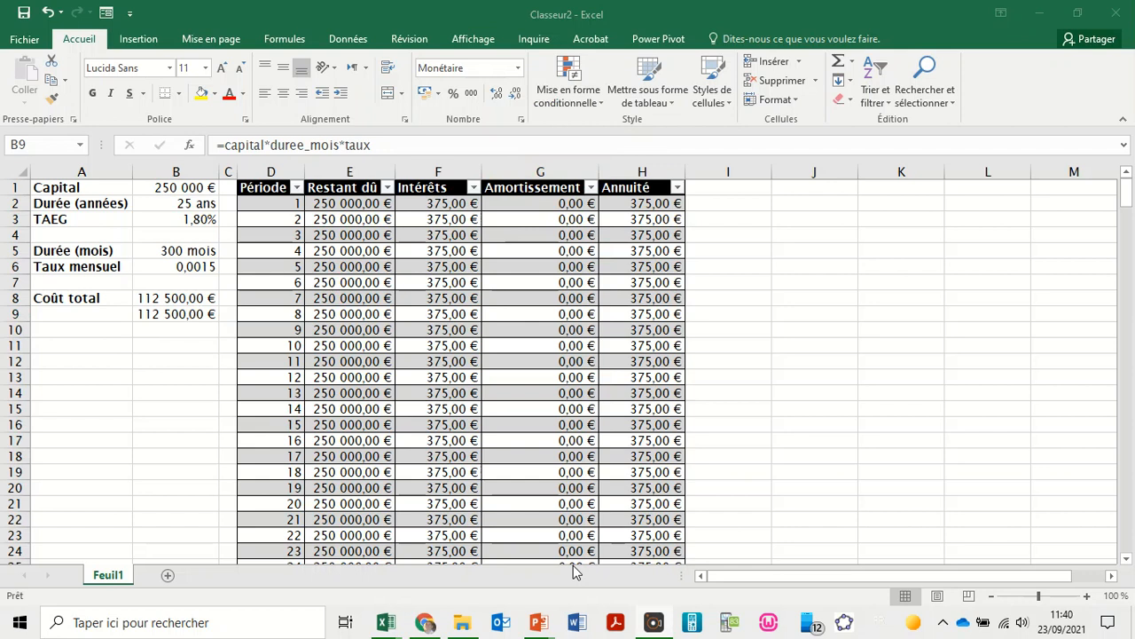